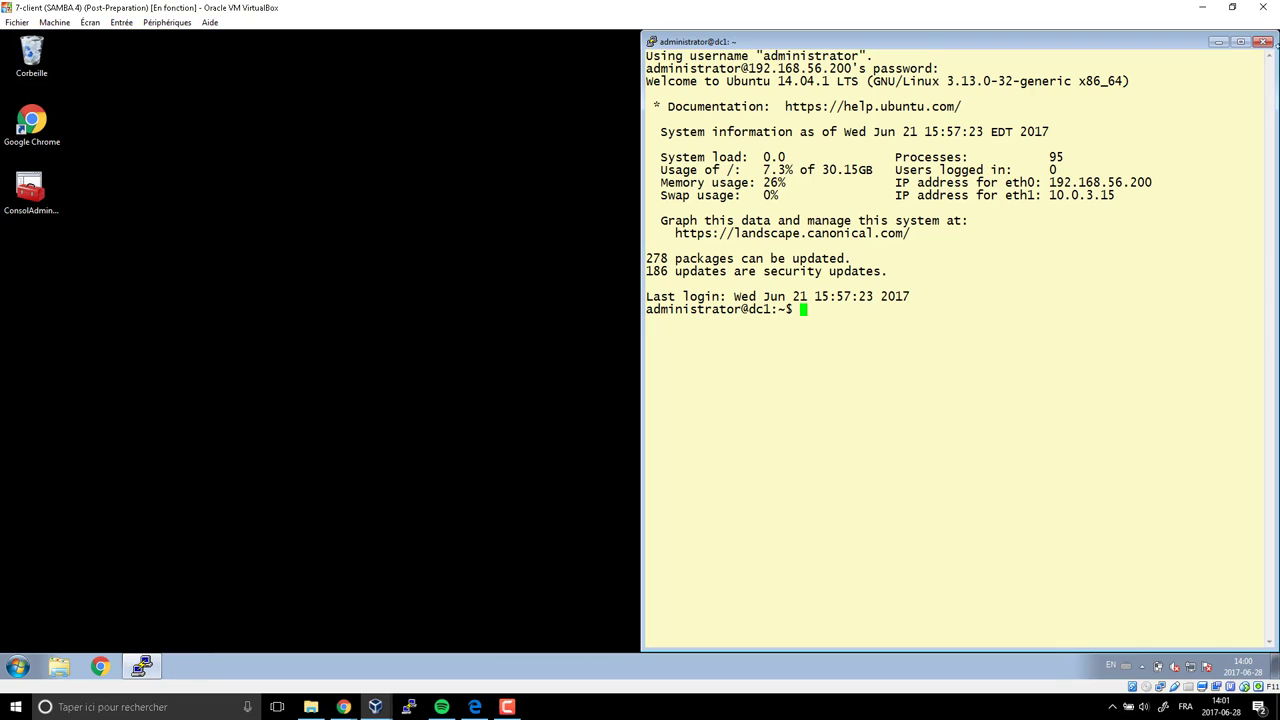
Close the PuTTY session and launch ConsolAdminDC1, snapped to the left half of the screen
click(1263, 41)
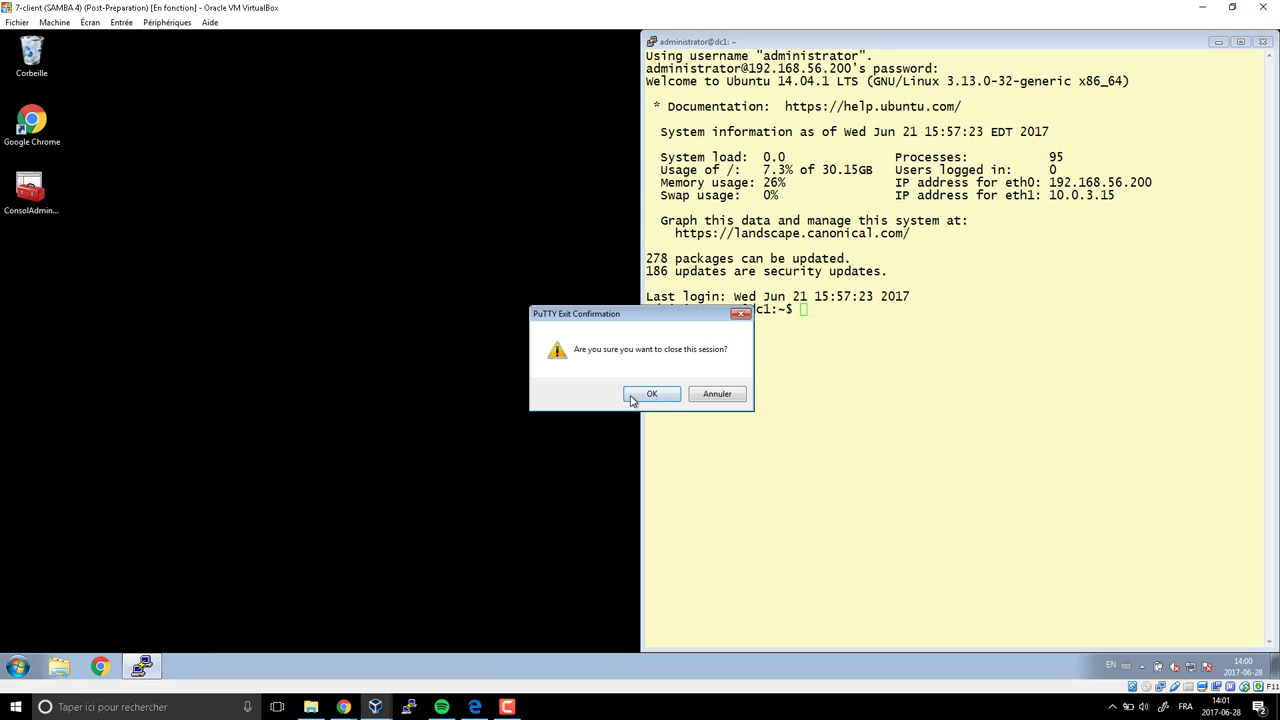
click(655, 395)
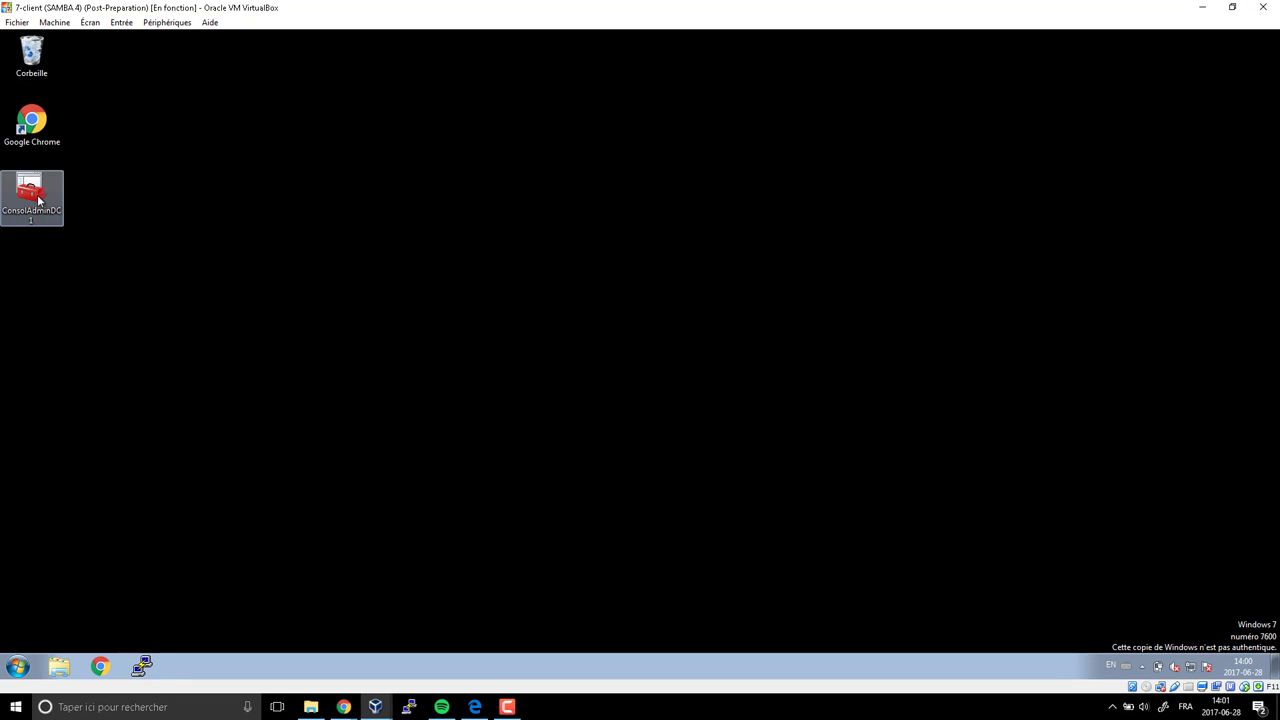
drag(31, 195, 670, 198)
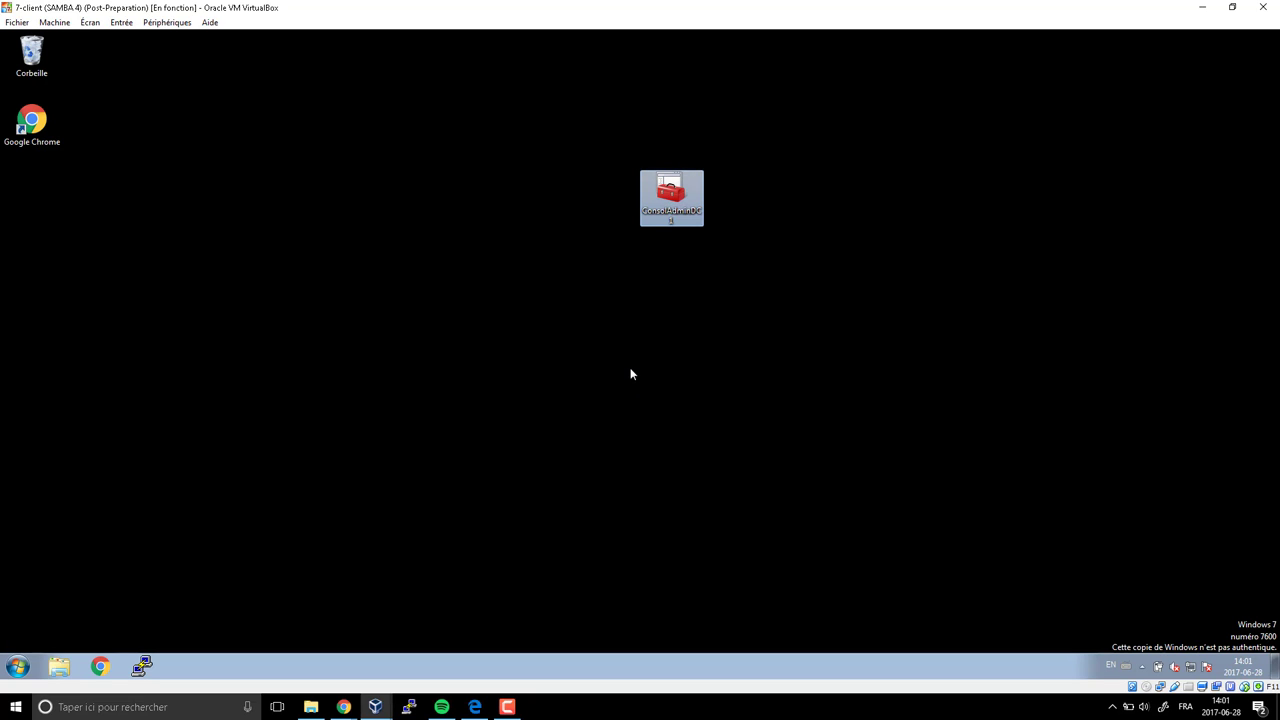
double_click(671, 196)
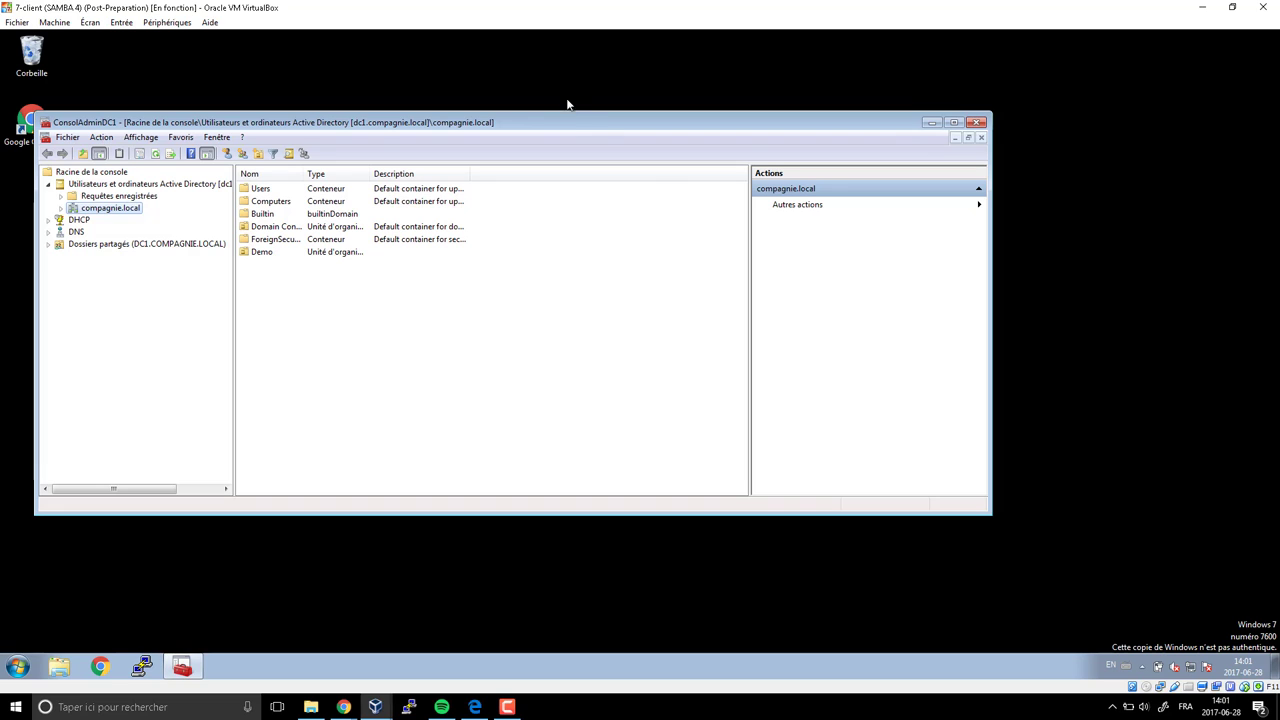
drag(580, 123, 2, 250)
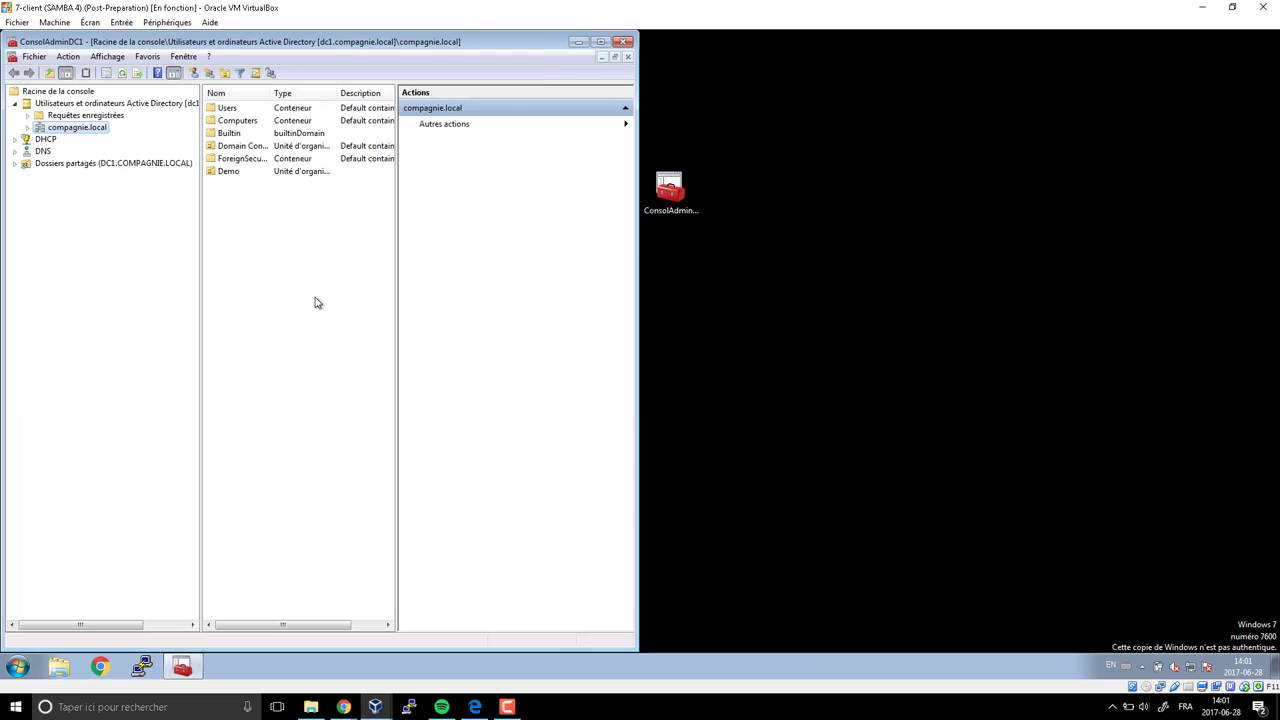
Open the saved DC1 PuTTY session, log in to dc1, and snap the terminal right
click(153, 666)
drag(673, 218, 896, 165)
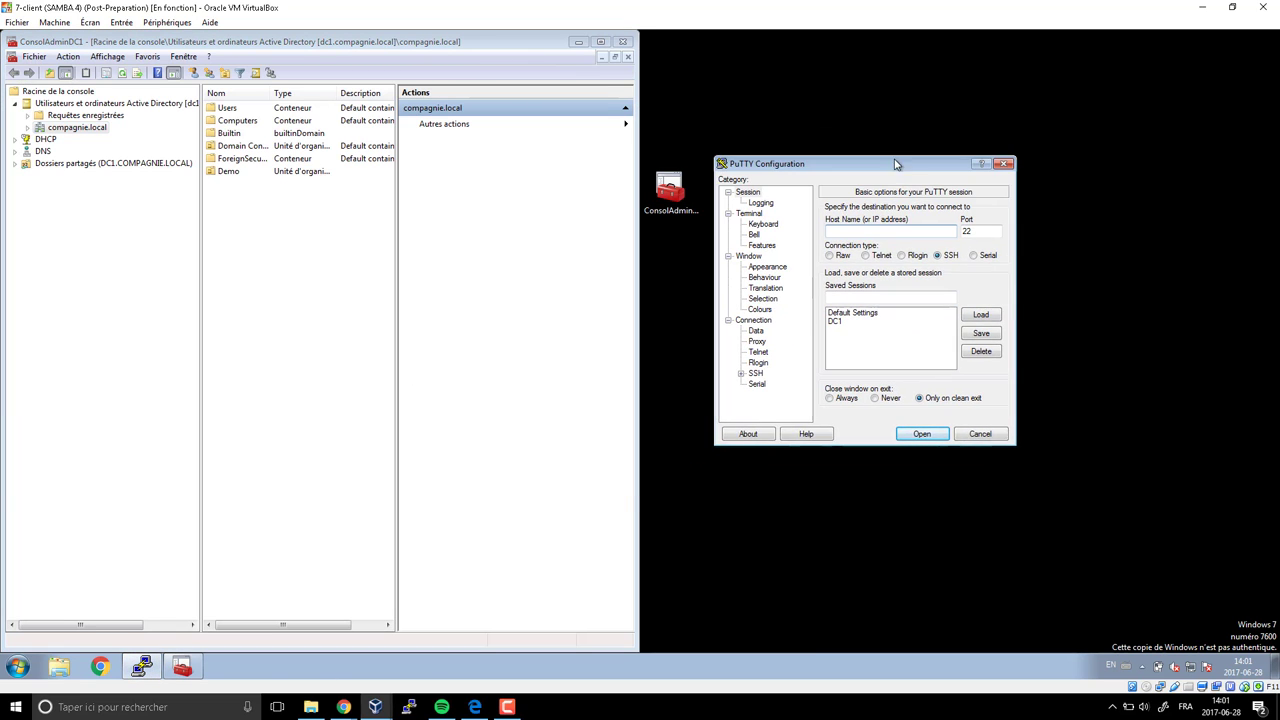
click(835, 321)
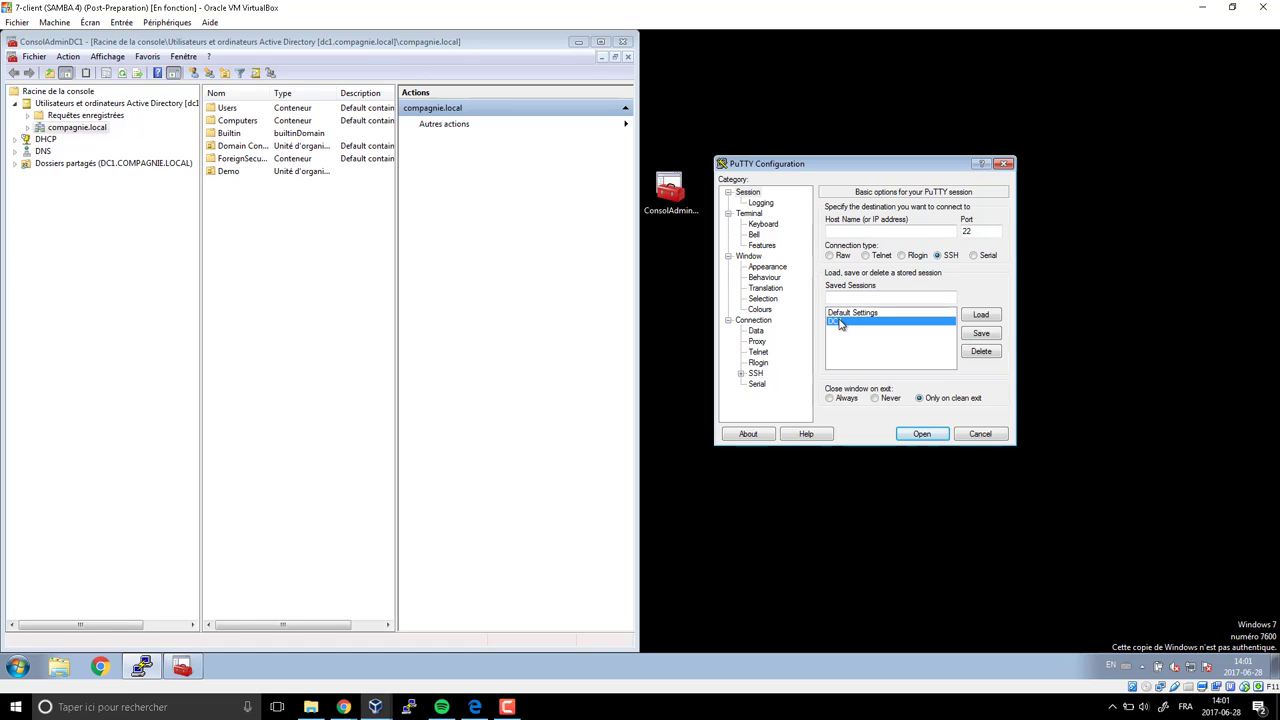
click(988, 319)
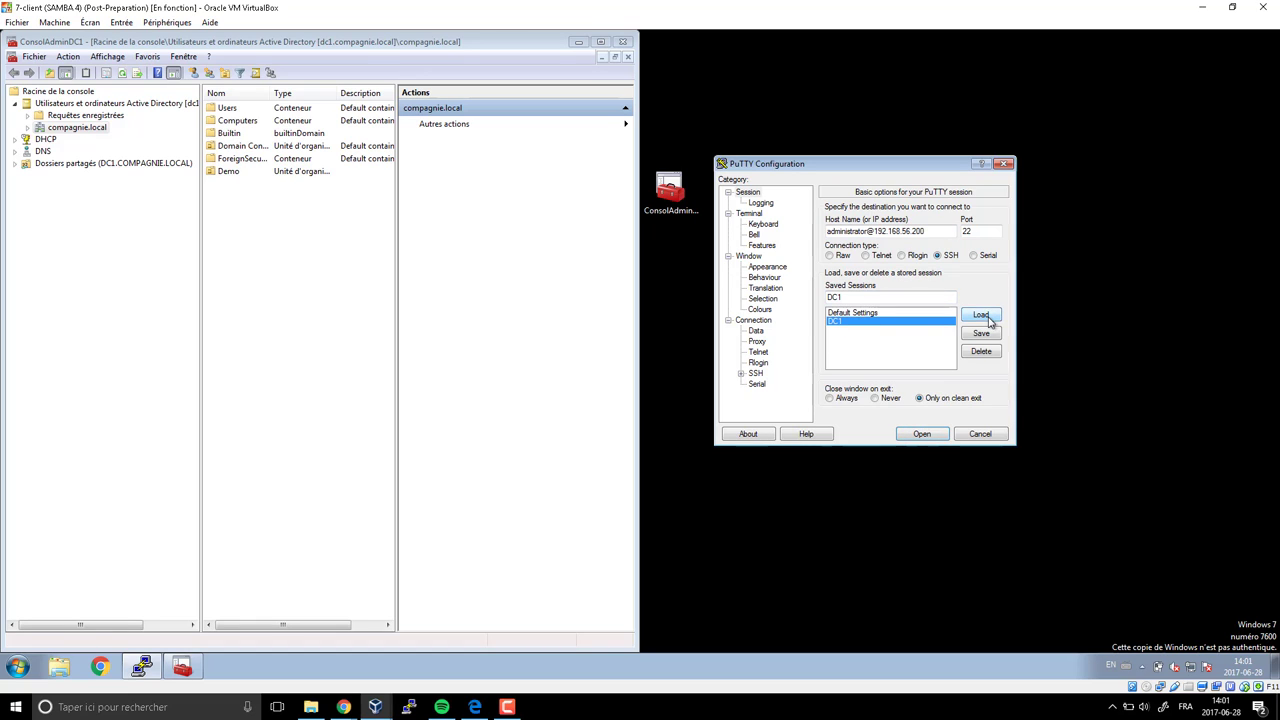
click(930, 434)
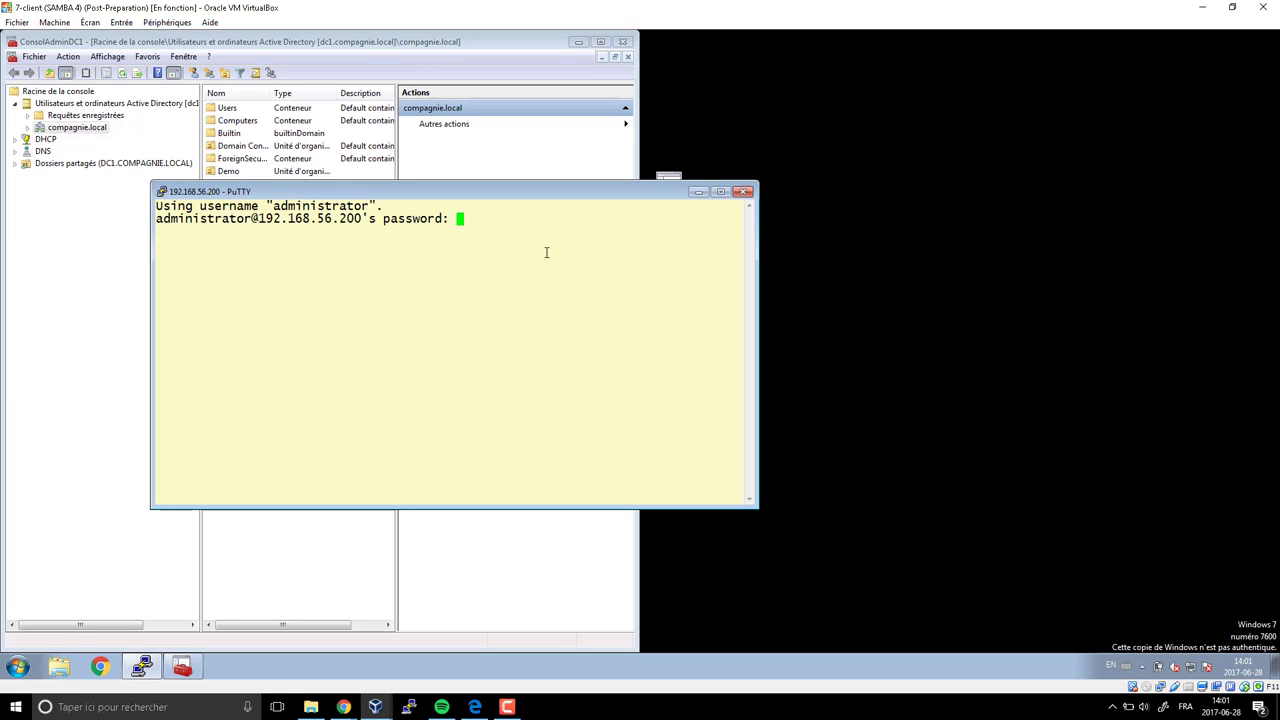
key(Return)
key(super+Right)
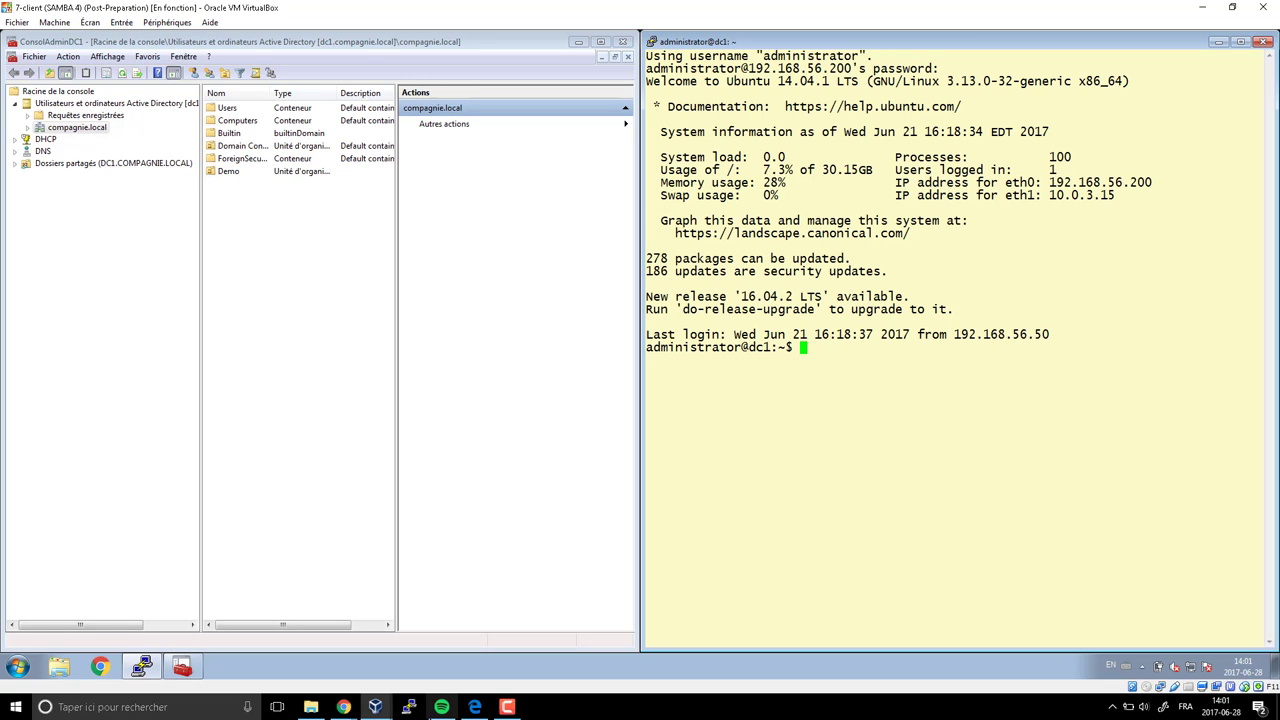
click(476, 707)
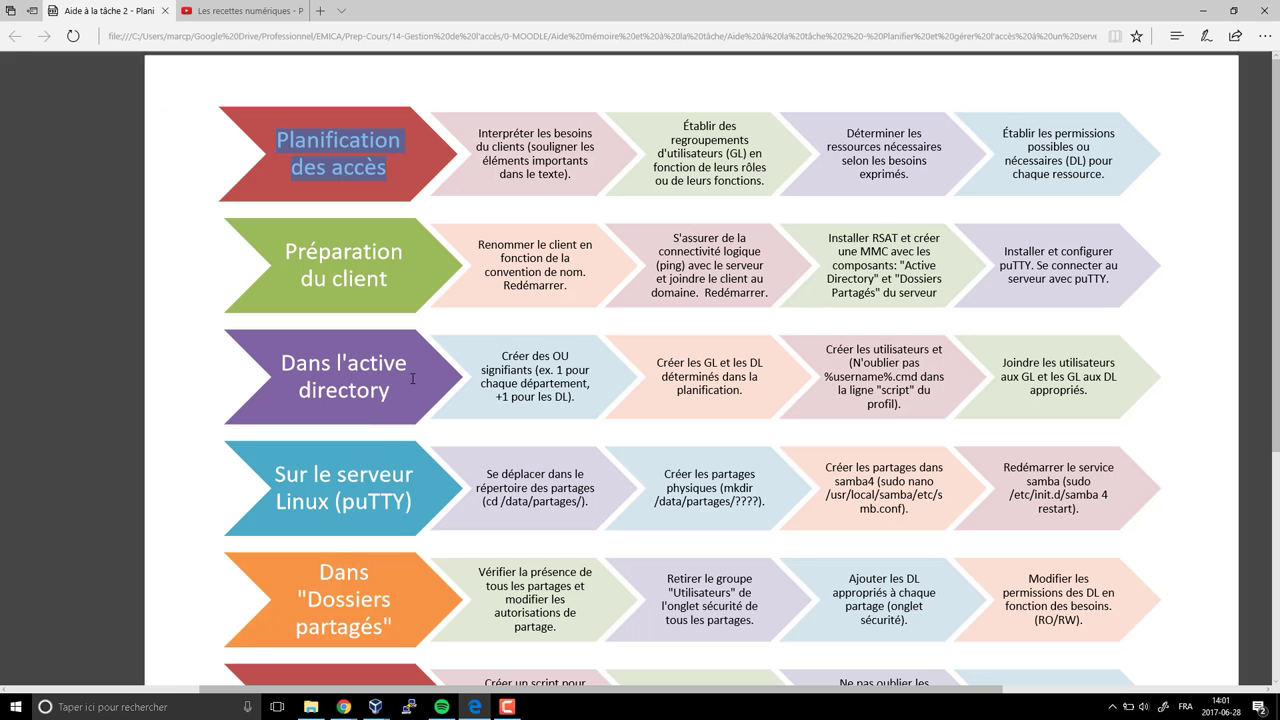
drag(501, 355, 579, 405)
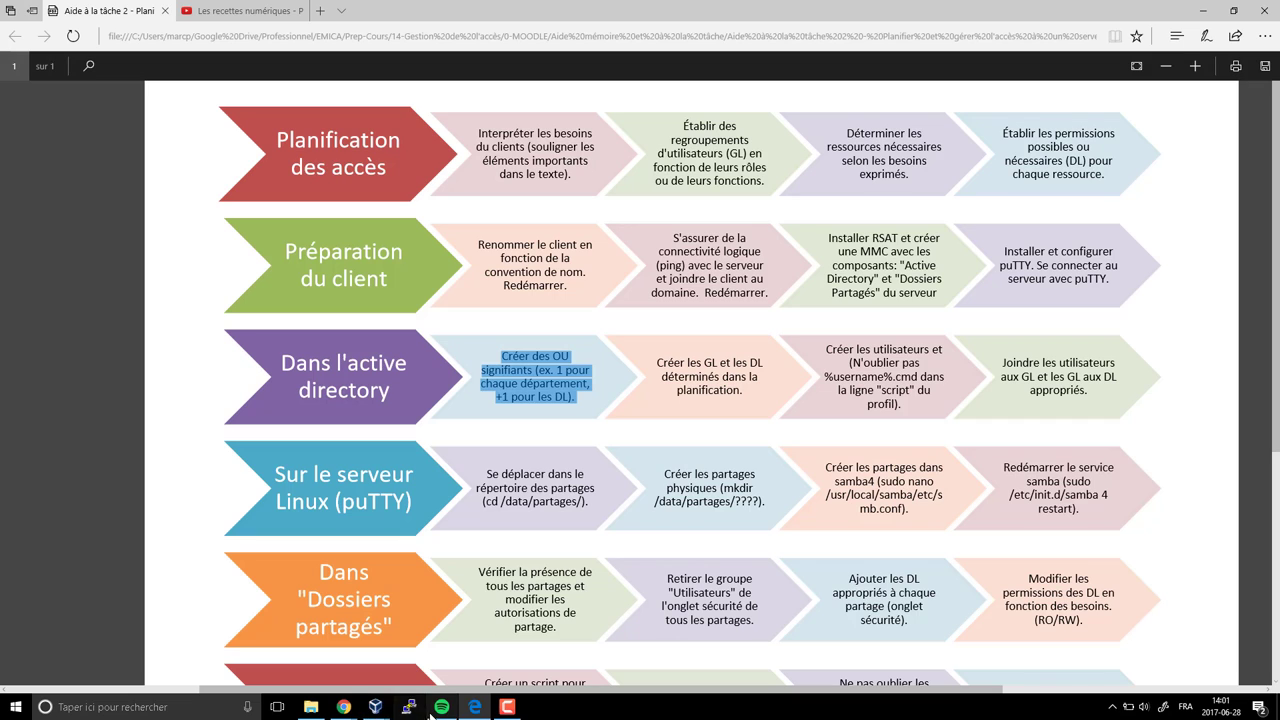
mouse_move(375, 705)
click(386, 666)
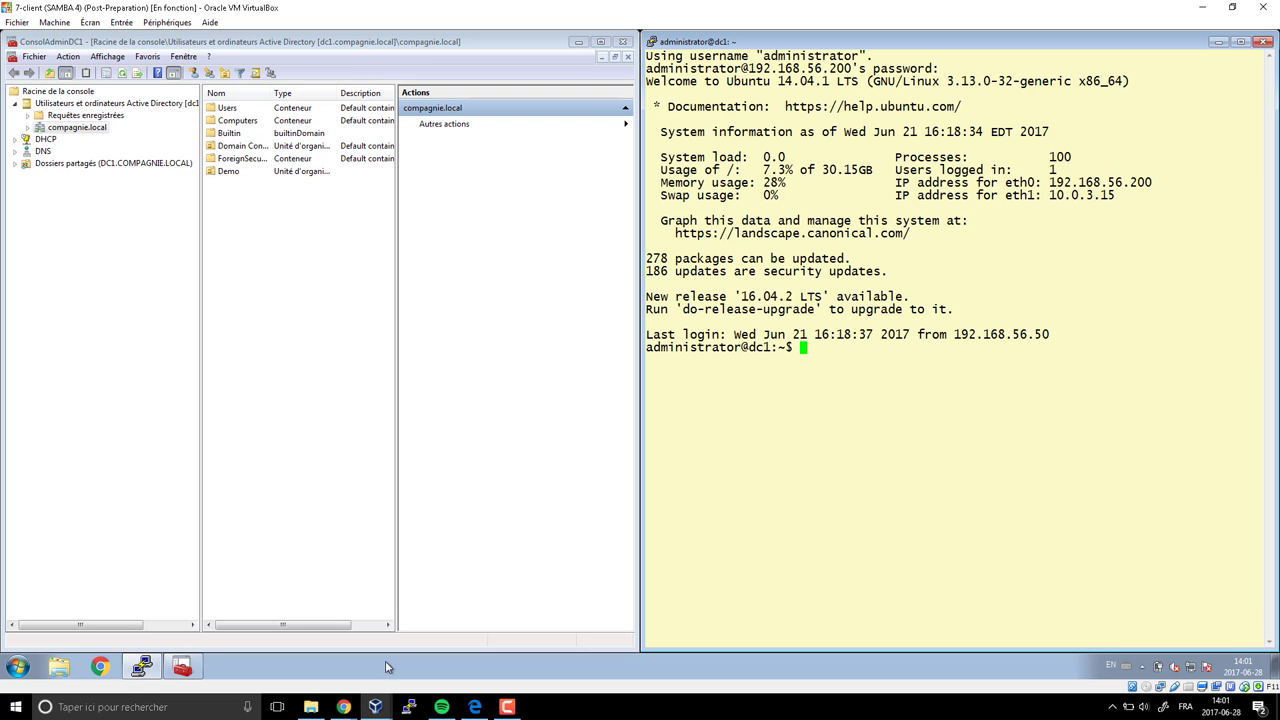
Expand compagnie.local to reveal Users, Computers, Builtin, Domain Controllers, ForeignSecurityPrincipals and Demo
click(28, 128)
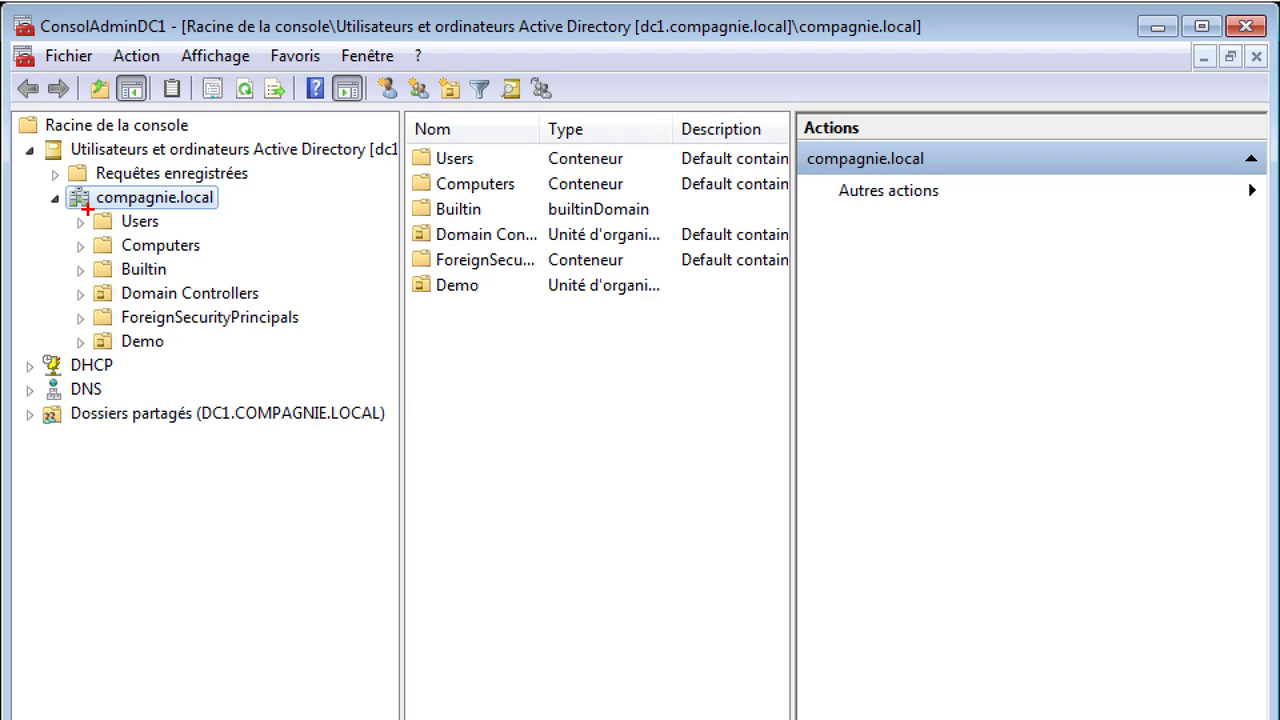
drag(88, 208, 118, 354)
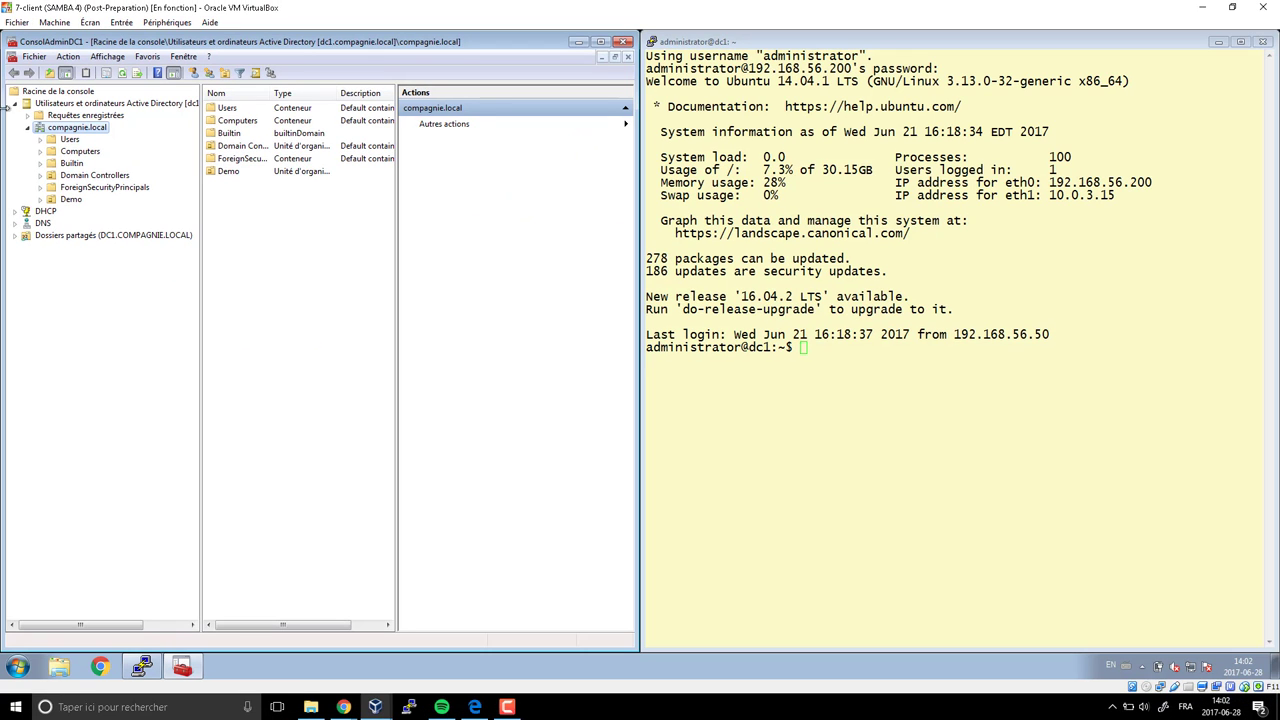
right_click(70, 130)
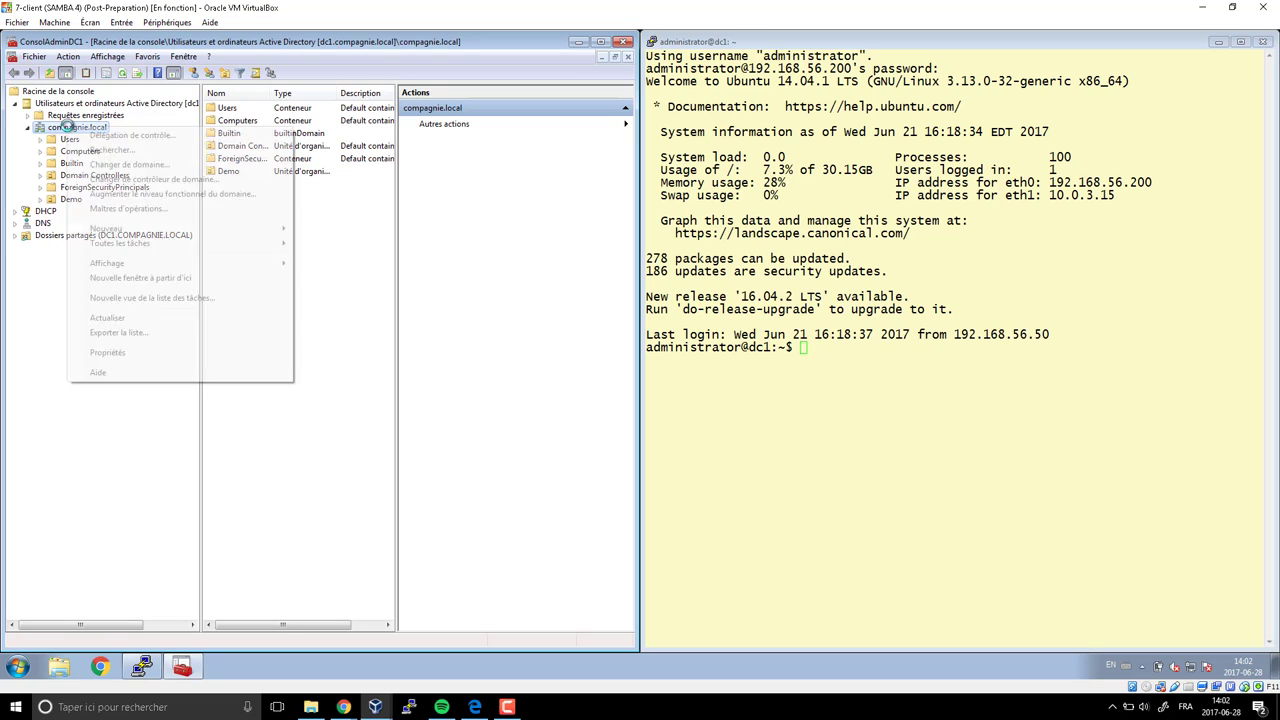
key(Escape)
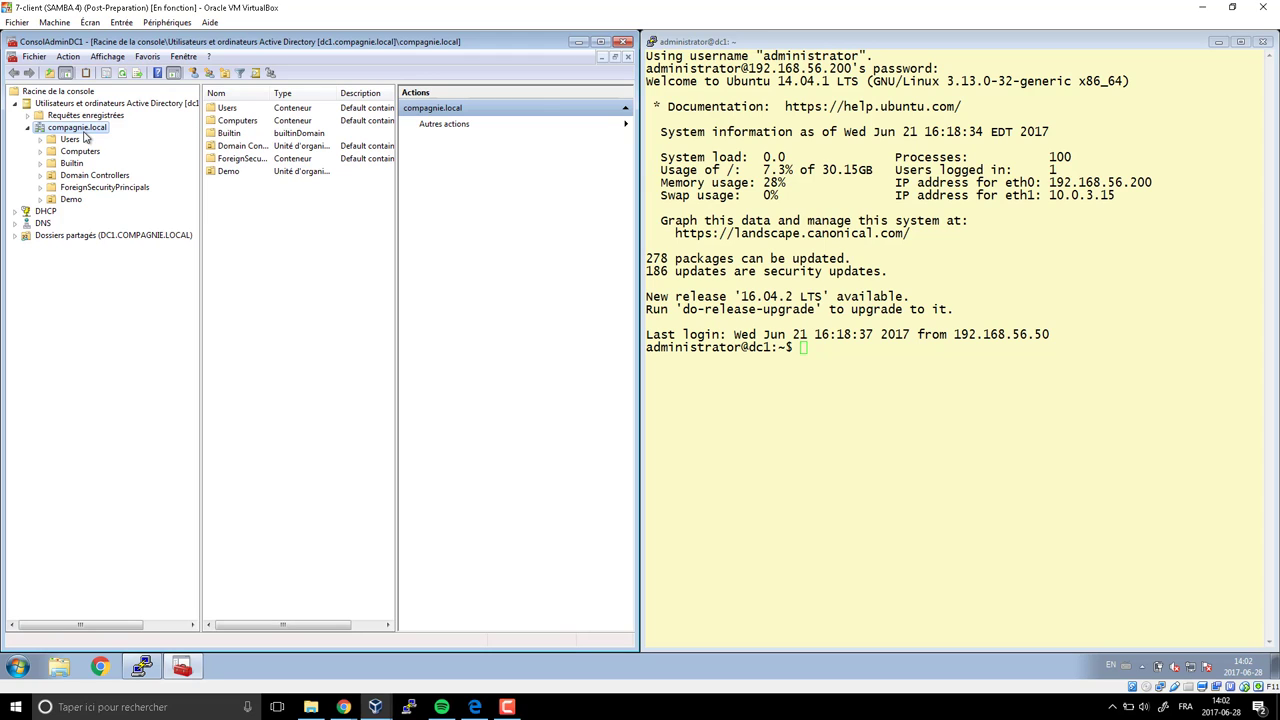
Create the organizational unit OU_EMICA under compagnie.local and select it
right_click(86, 130)
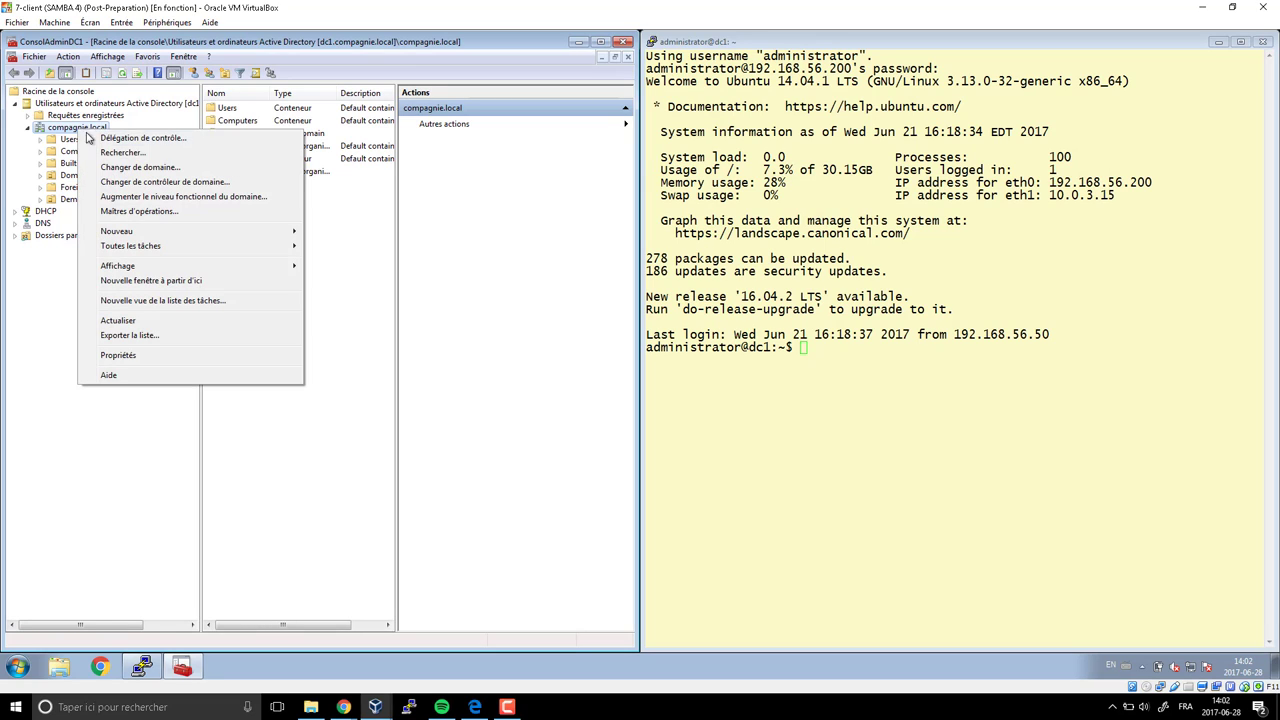
mouse_move(133, 233)
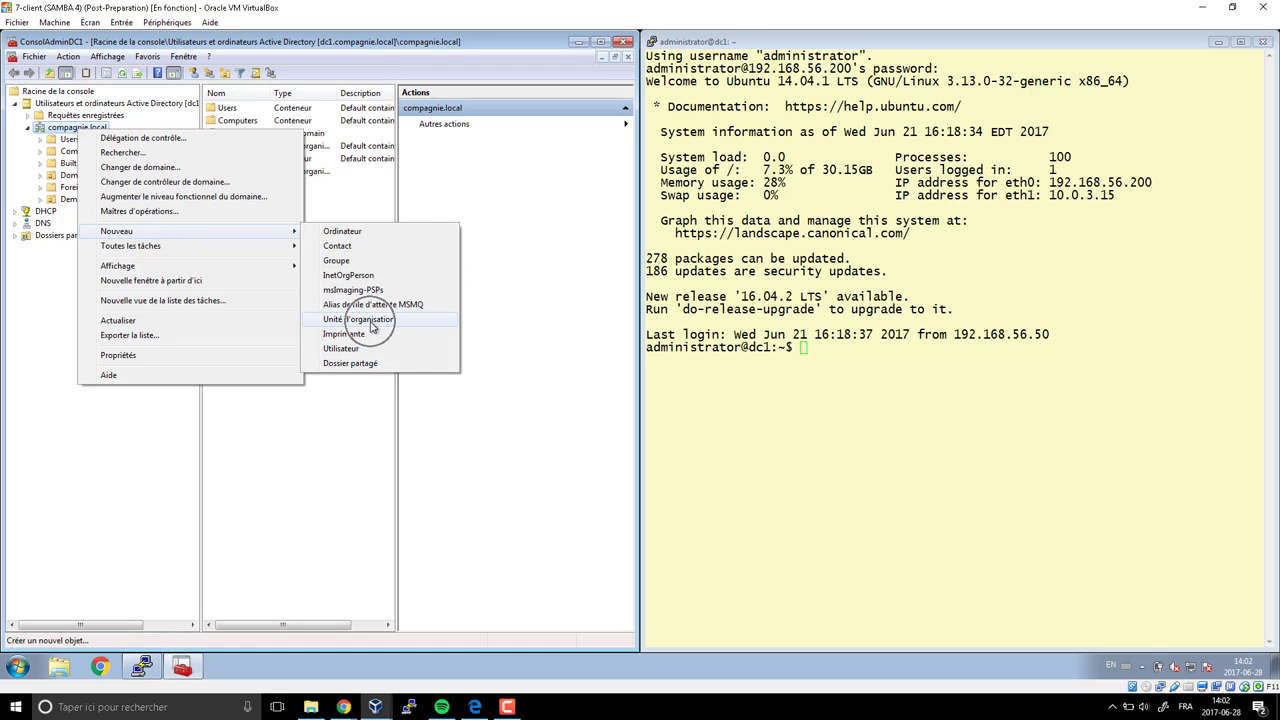
click(360, 319)
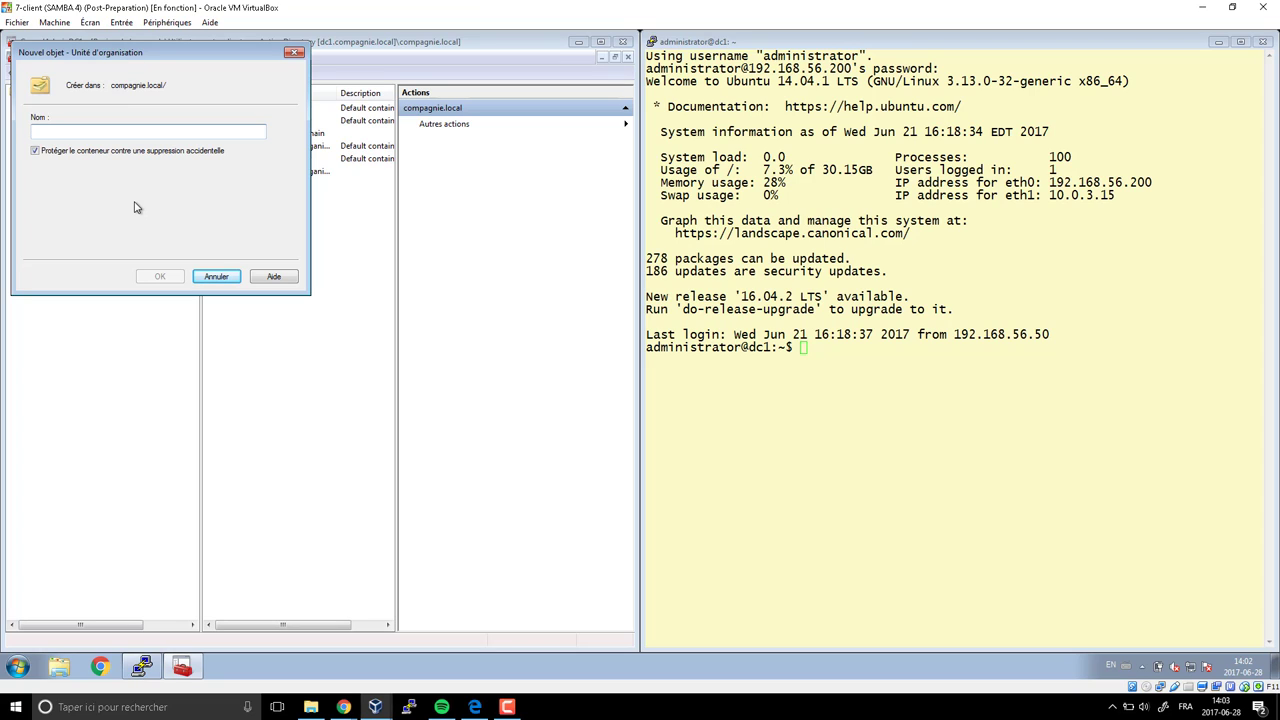
text(OU_)
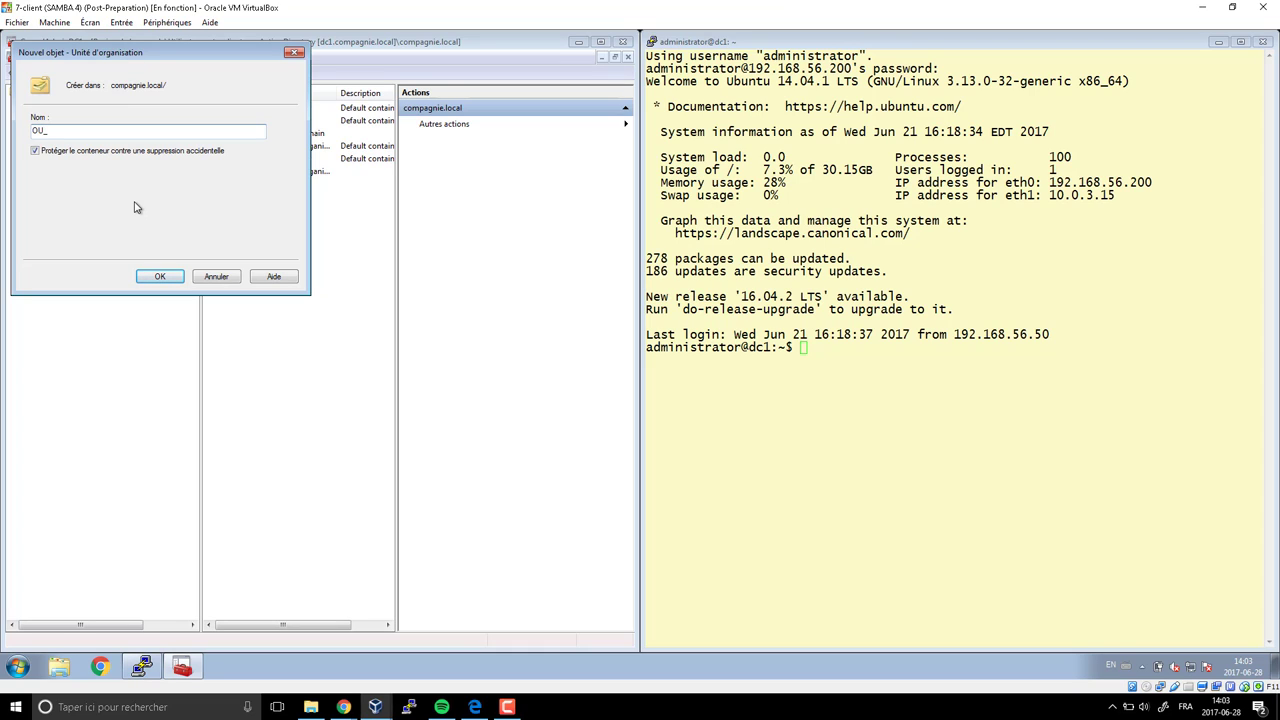
text(EMICA)
key(Return)
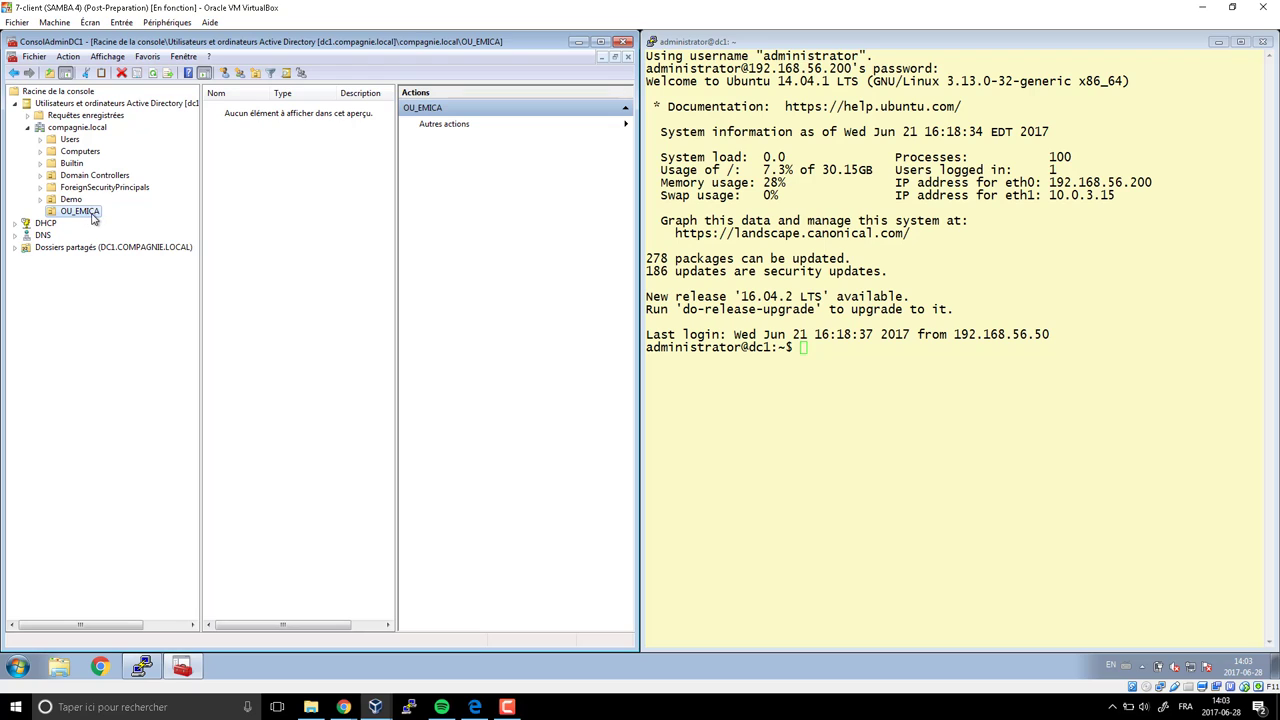
click(86, 217)
Create the sub-unit OU_Direction inside OU_EMICA
click(96, 216)
right_click(79, 214)
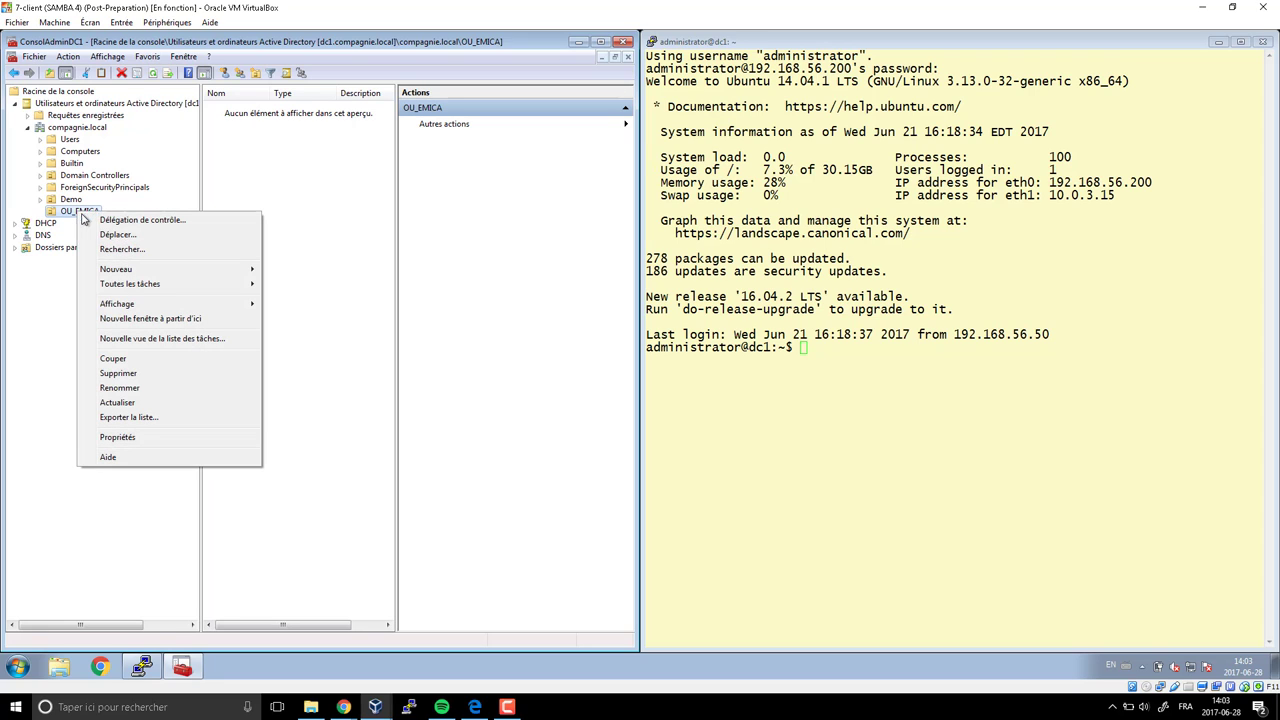
mouse_move(135, 272)
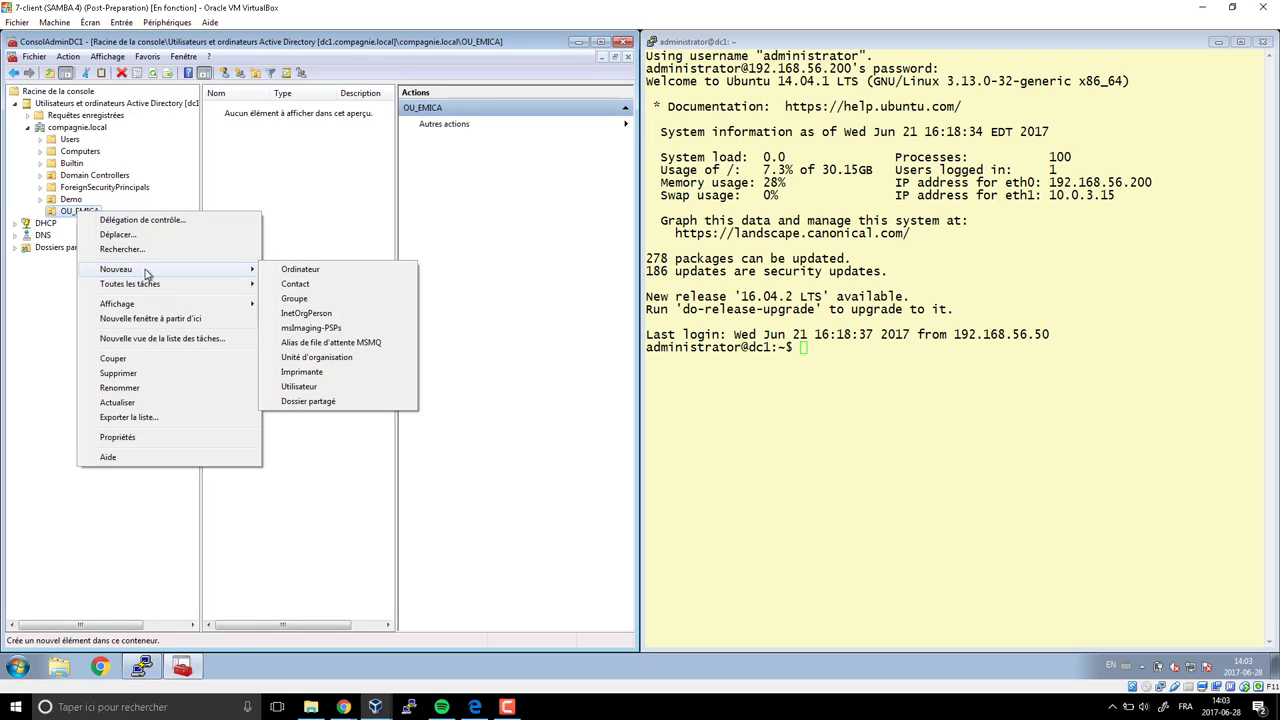
click(325, 358)
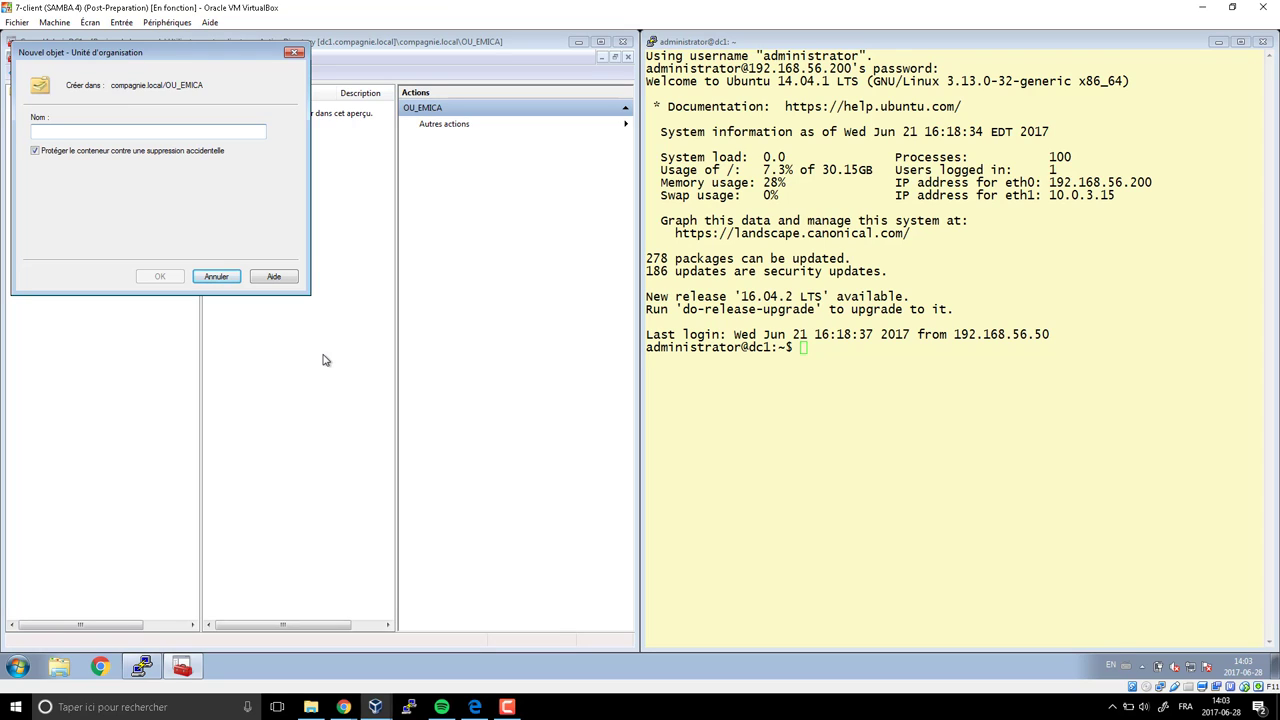
text(OU_)
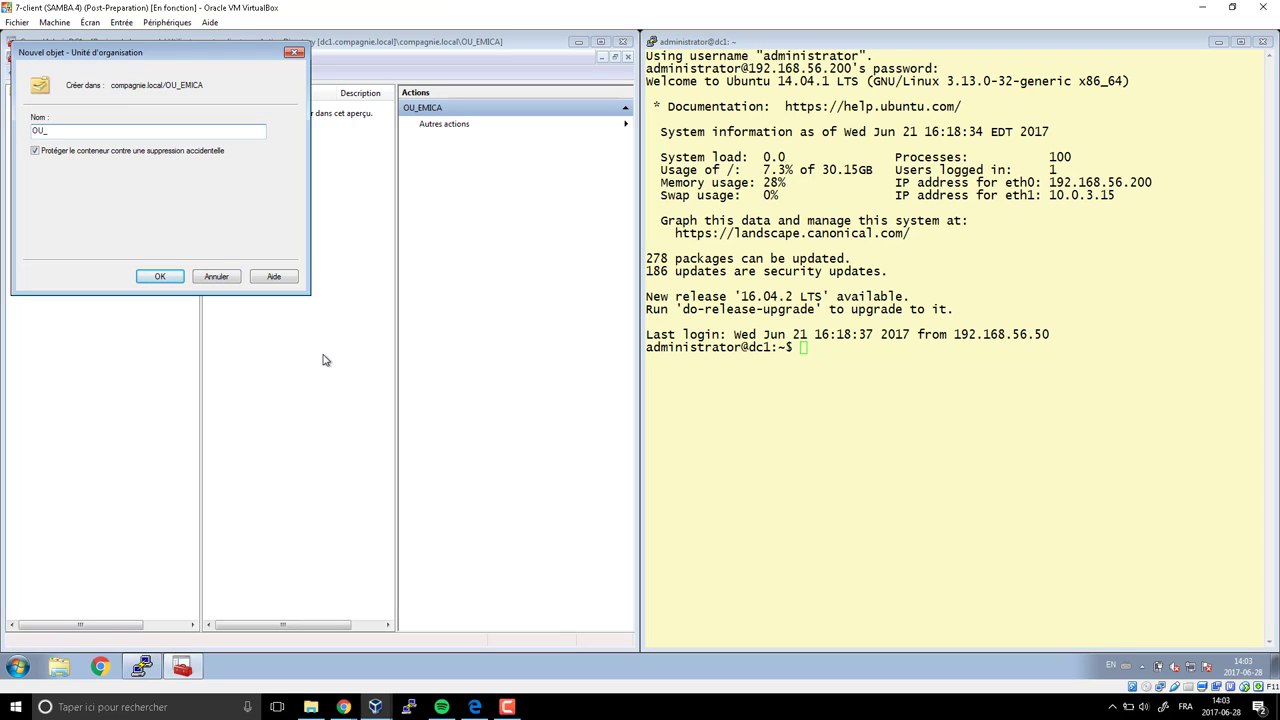
text(Direction)
key(Return)
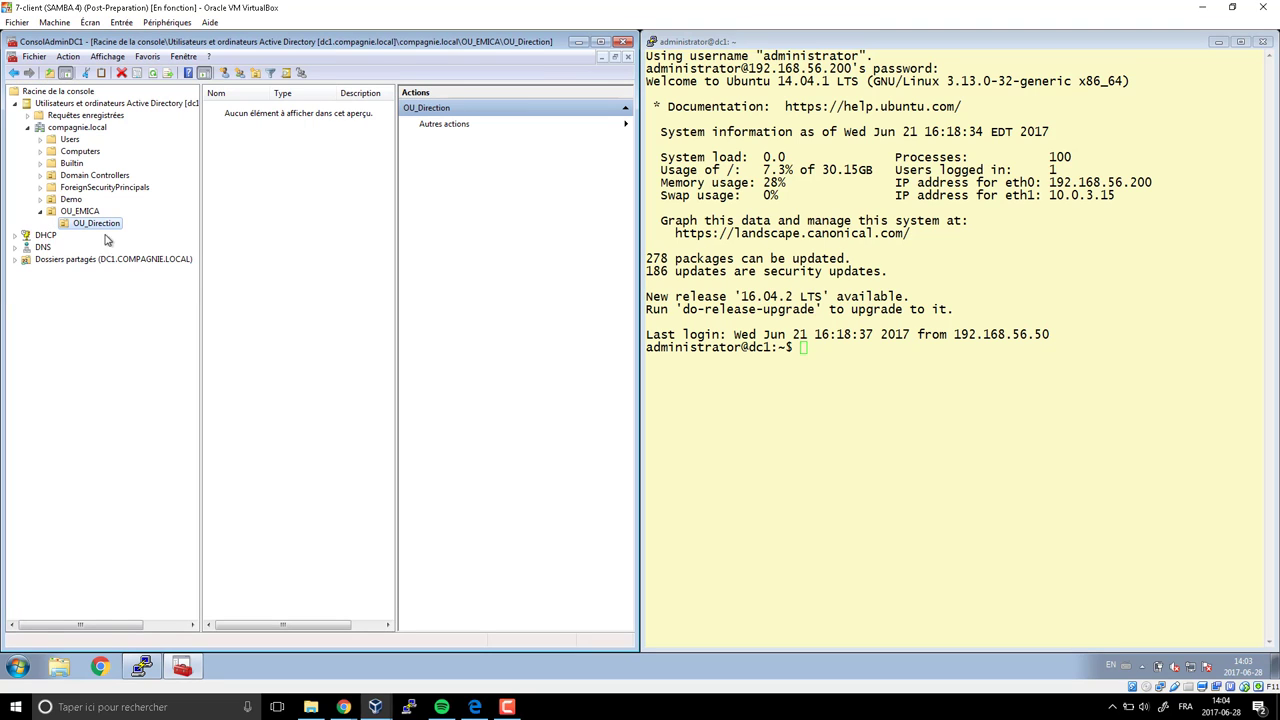
click(93, 213)
Create the sub-unit OU_Enseignant inside OU_EMICA and show its sub-units
right_click(93, 213)
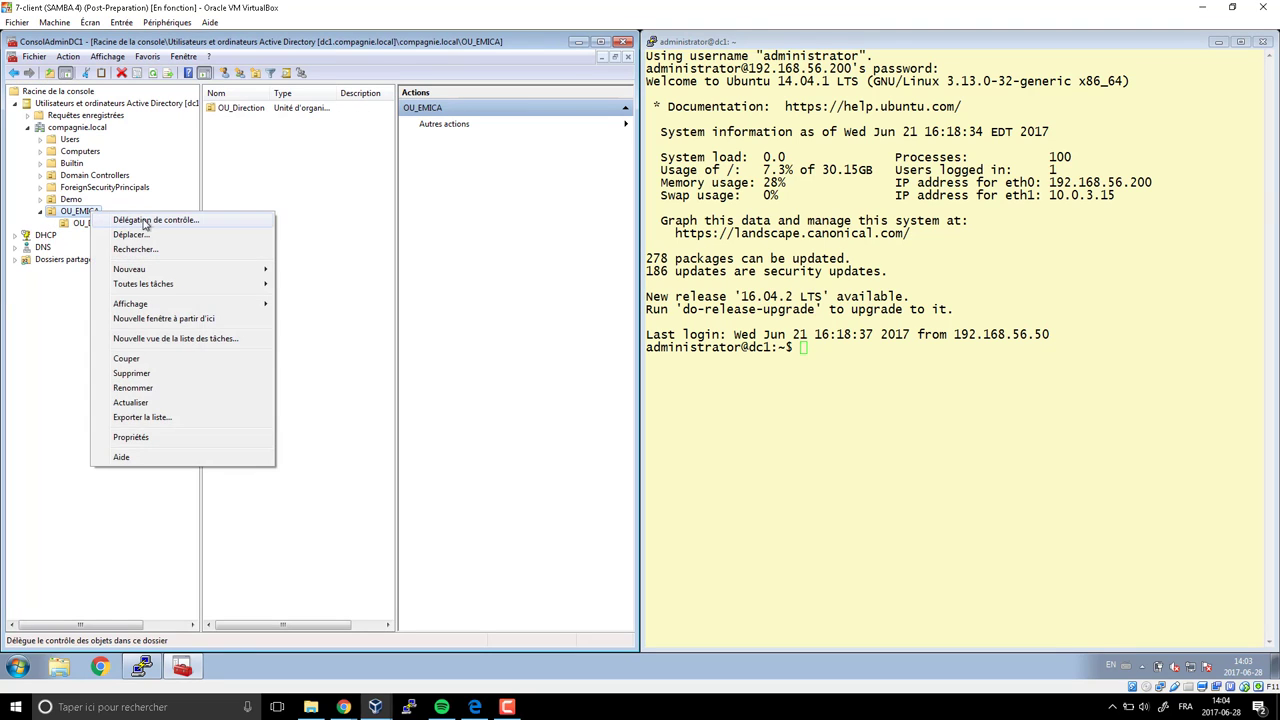
mouse_move(155, 275)
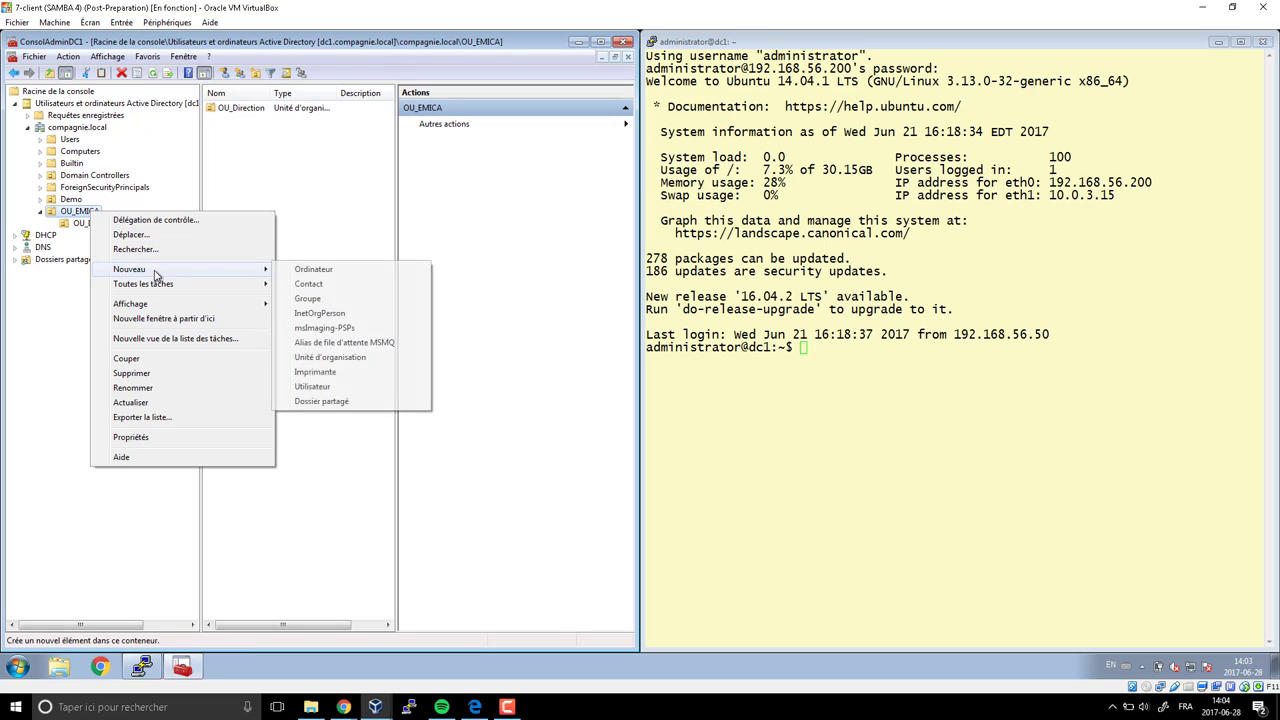
click(345, 357)
text(OU)
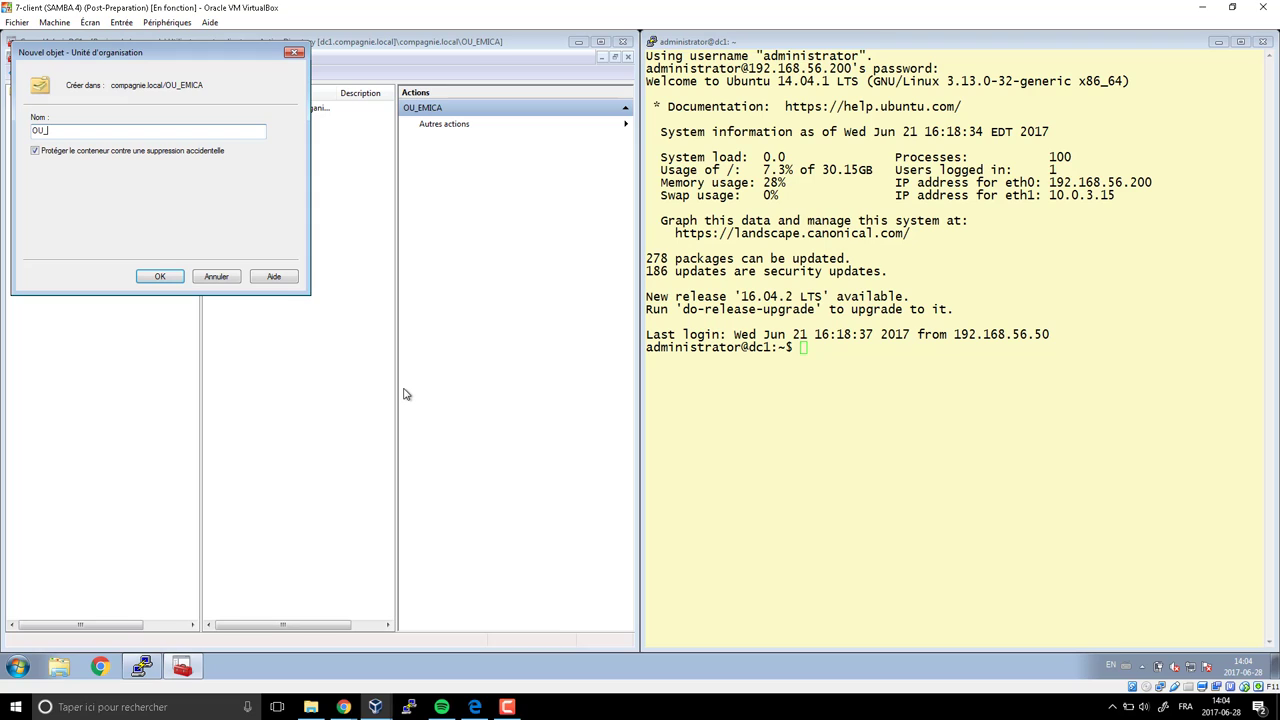
text(_Enseignant)
key(Return)
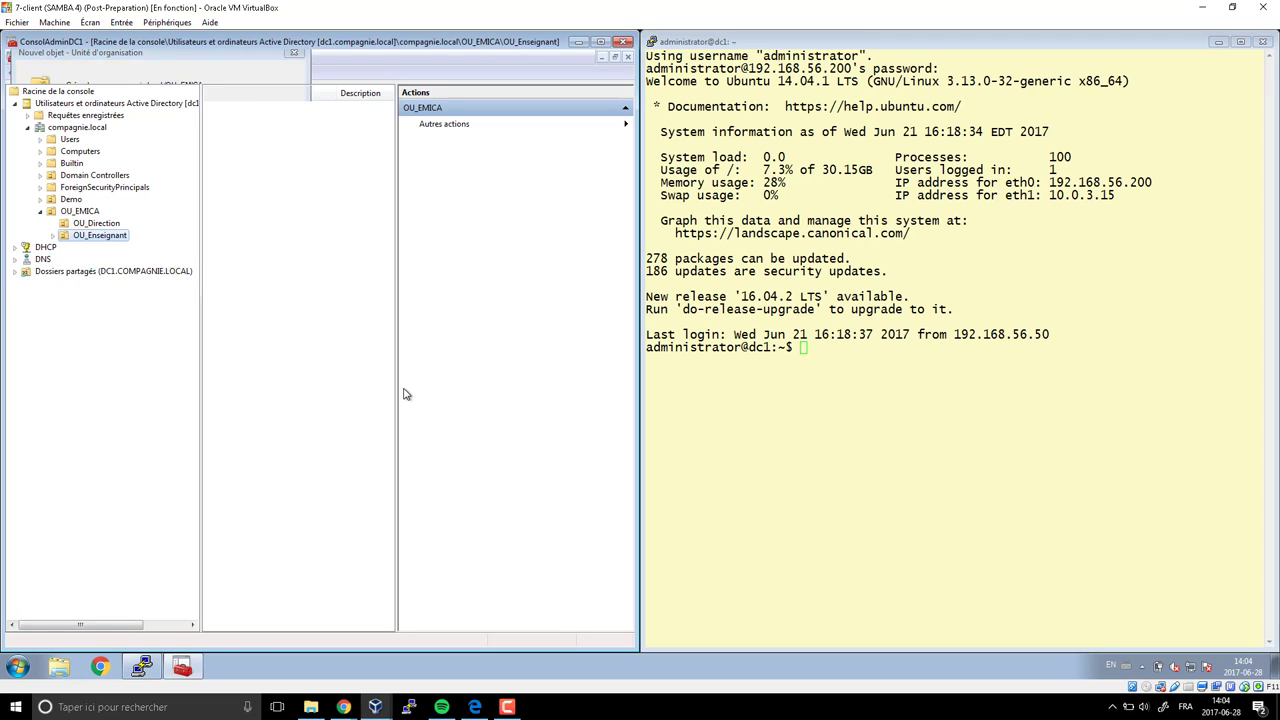
click(80, 211)
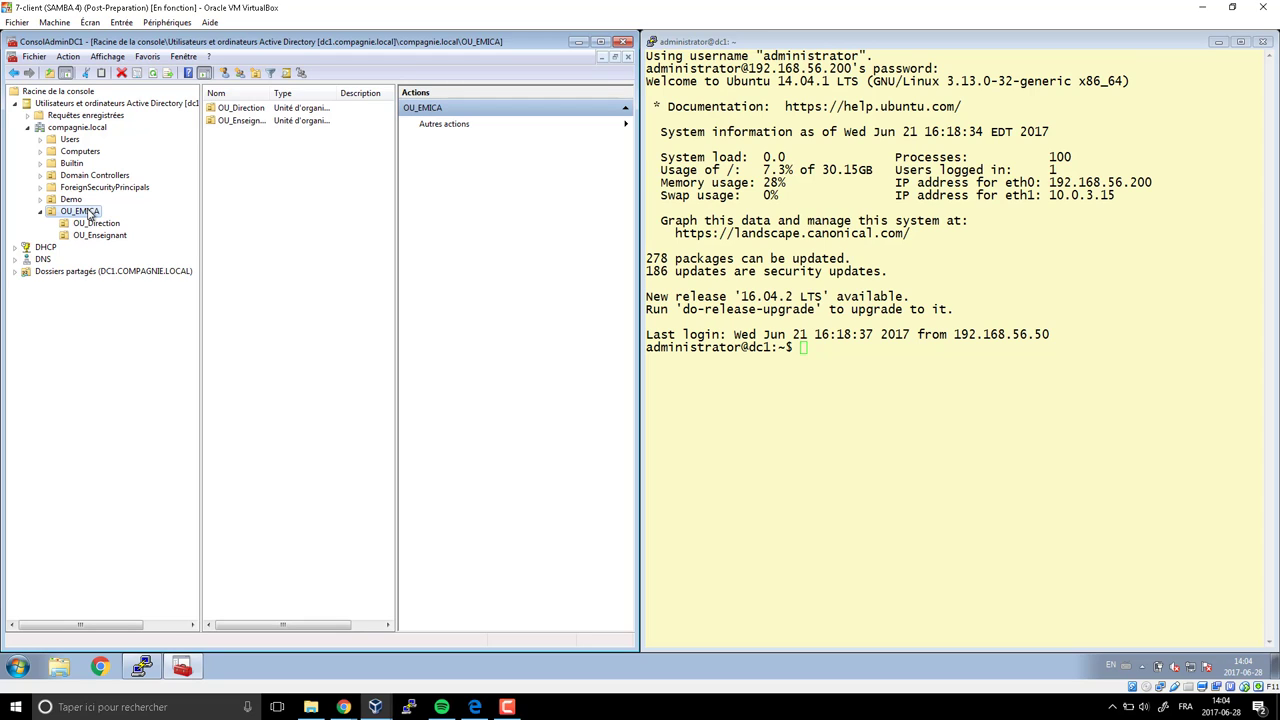
Create the sub-unit OU_Eleves inside OU_EMICA
right_click(85, 213)
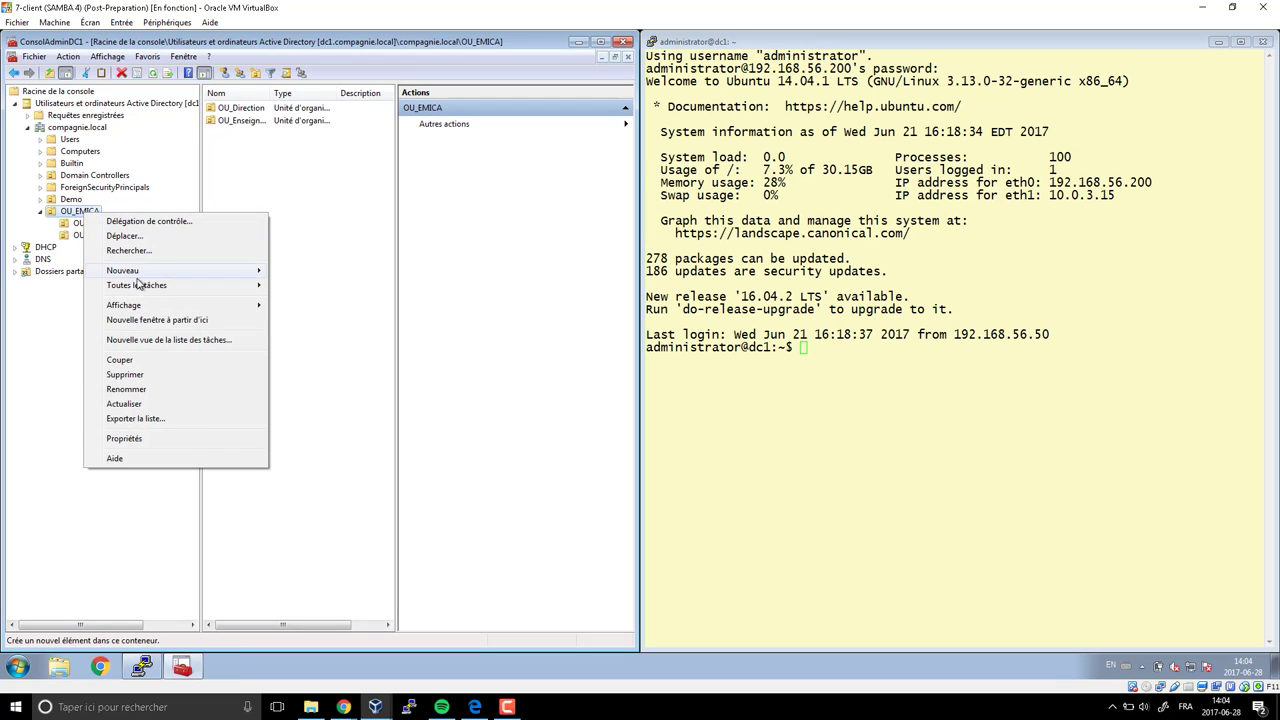
mouse_move(140, 272)
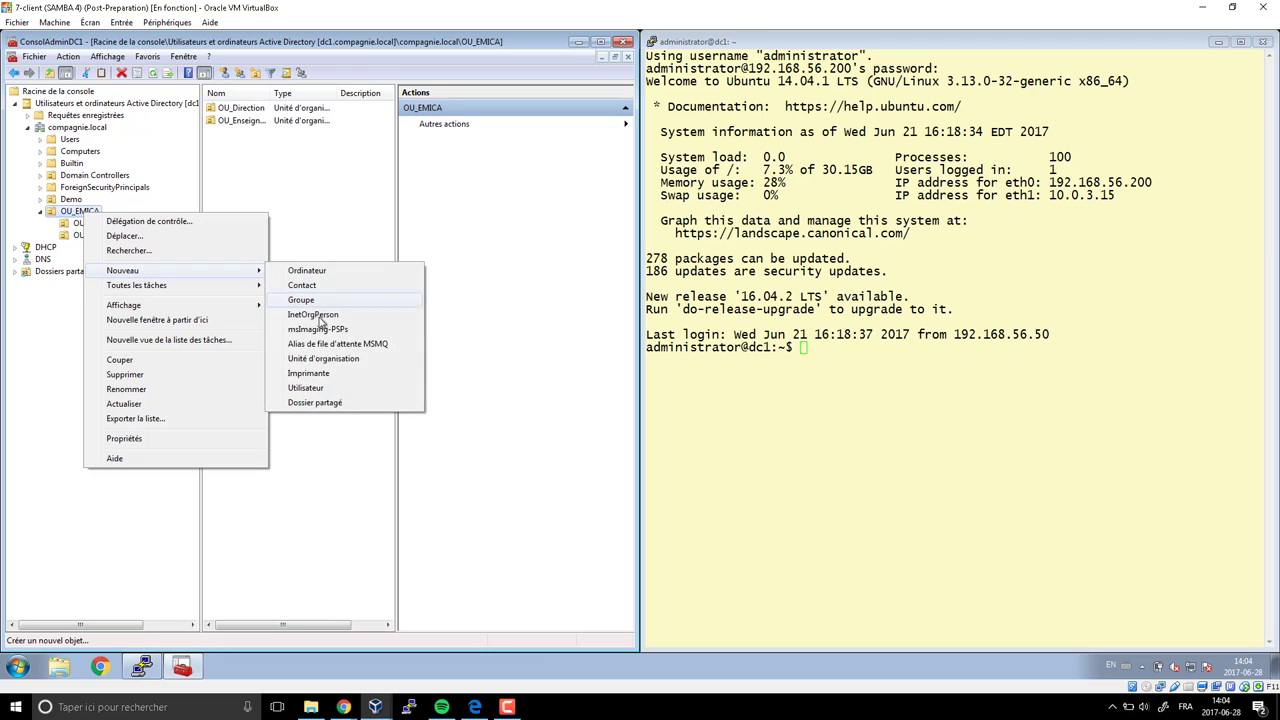
click(310, 362)
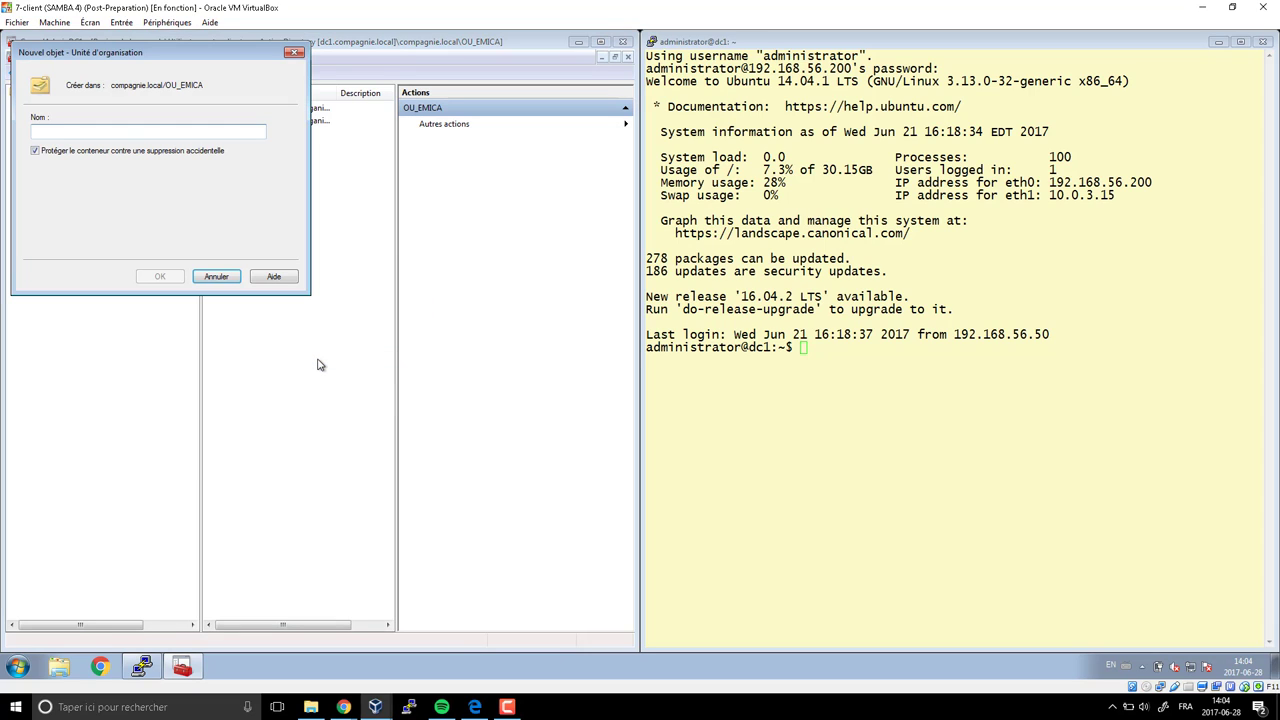
text(OU_)
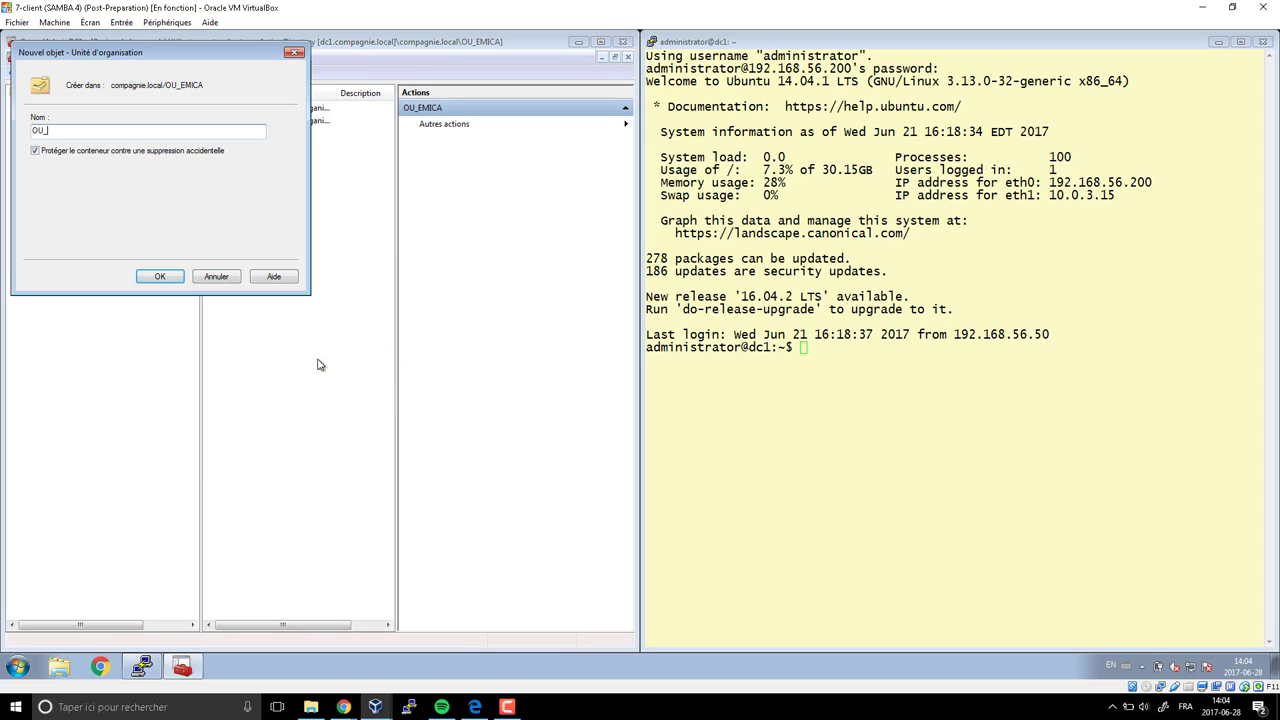
text(Eleves)
key(Return)
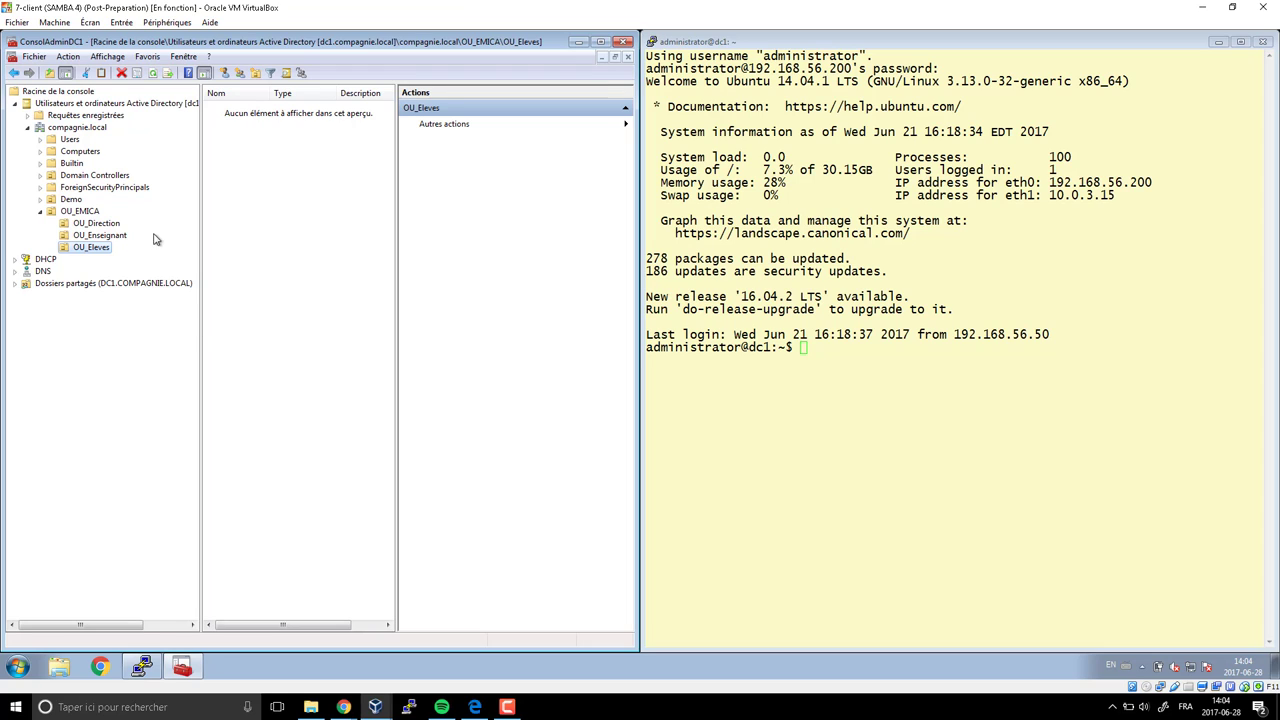
Check that OU_Direction, OU_Enseignant and OU_Eleves are empty, then return to OU_EMICA
click(110, 224)
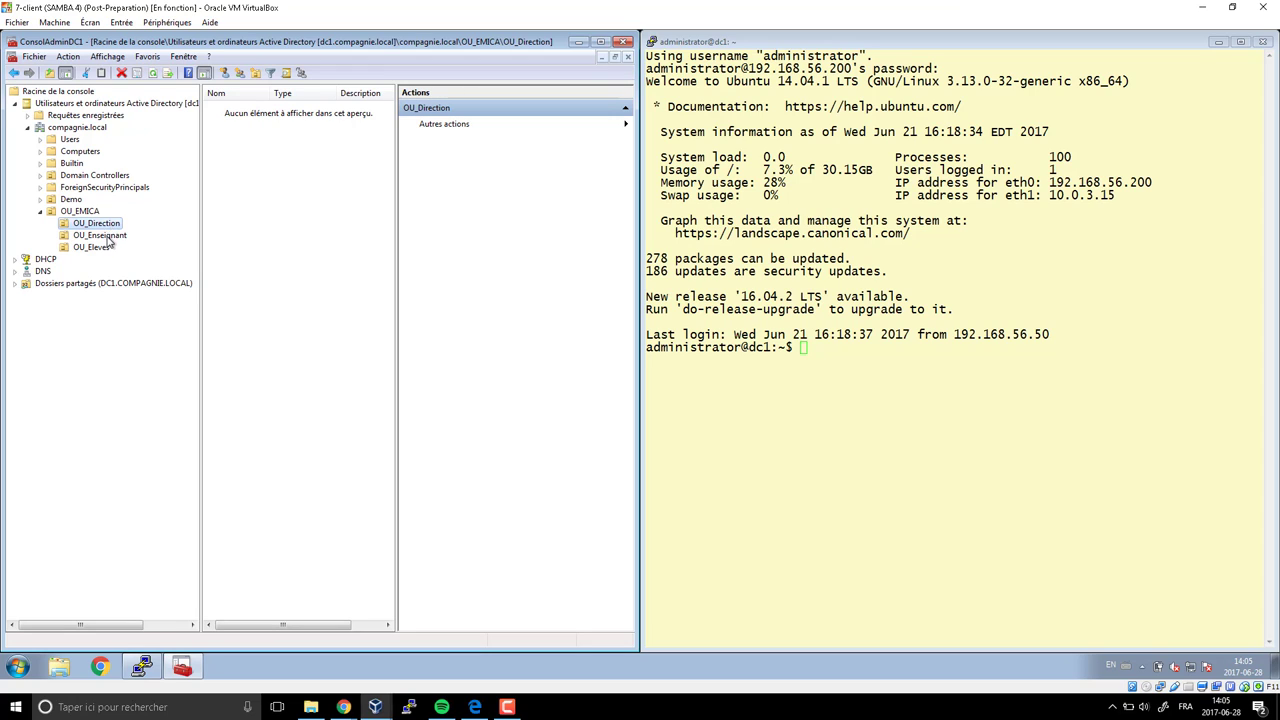
click(108, 236)
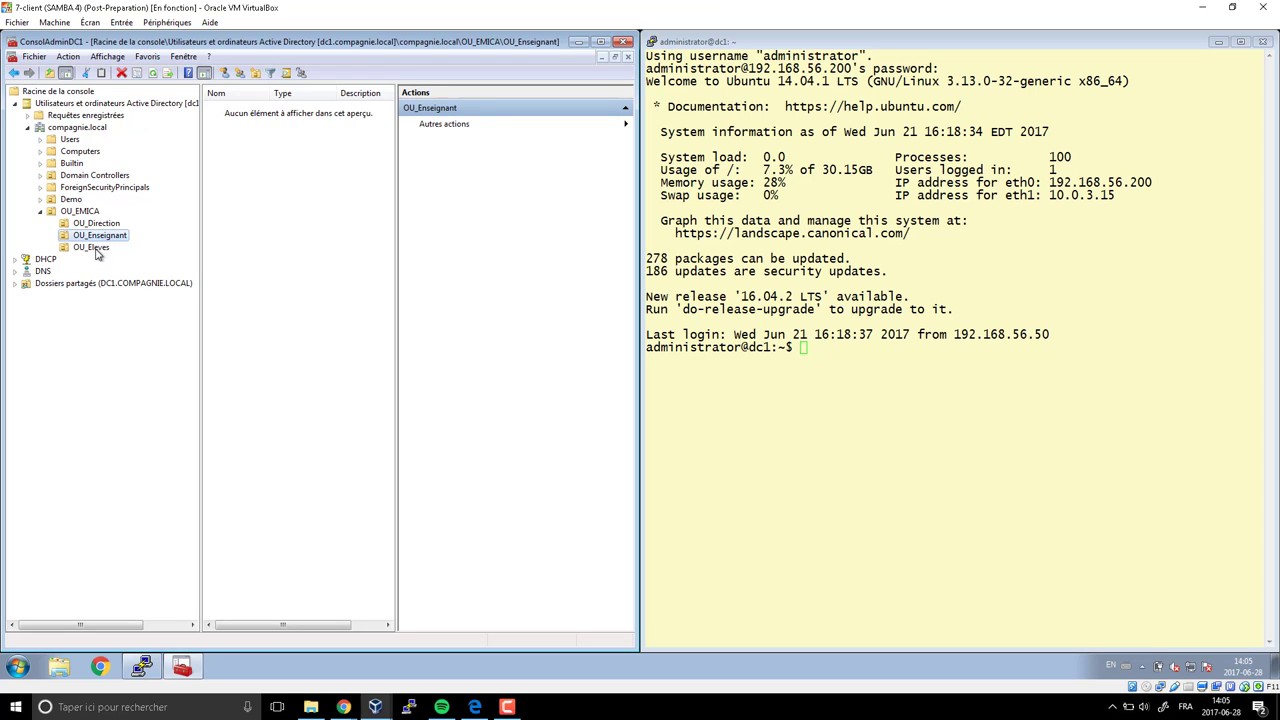
click(94, 248)
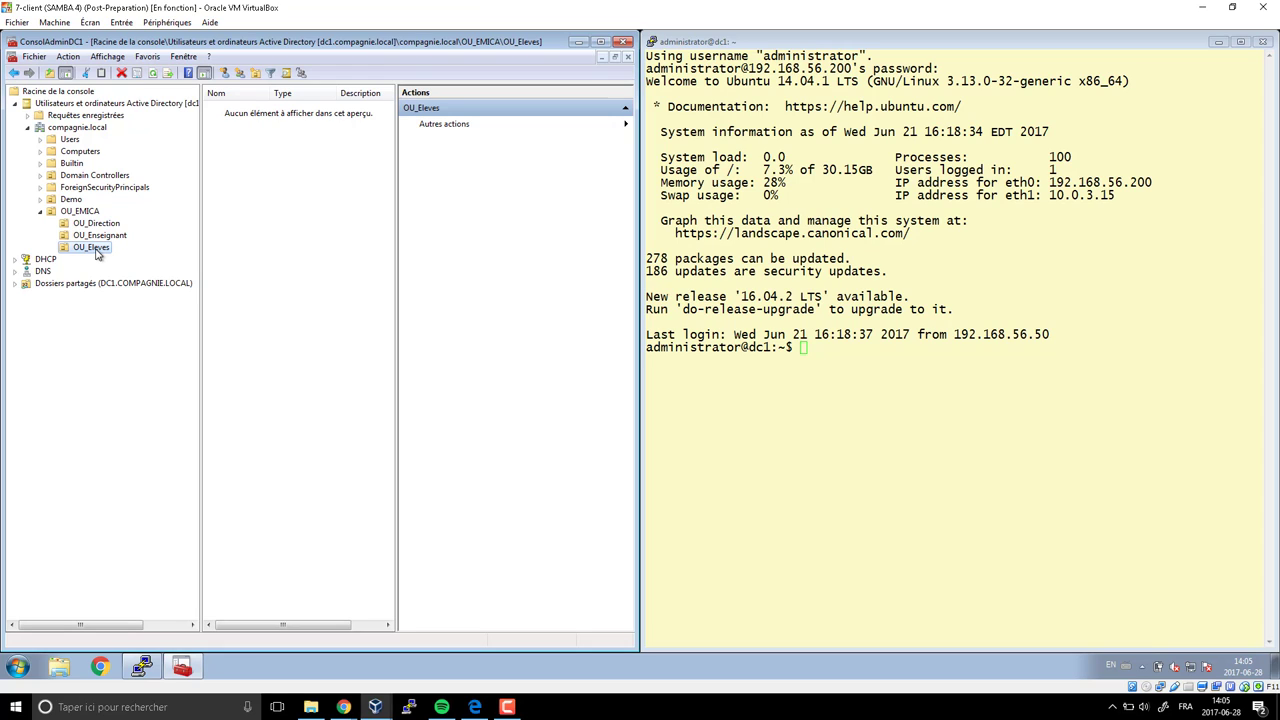
click(87, 214)
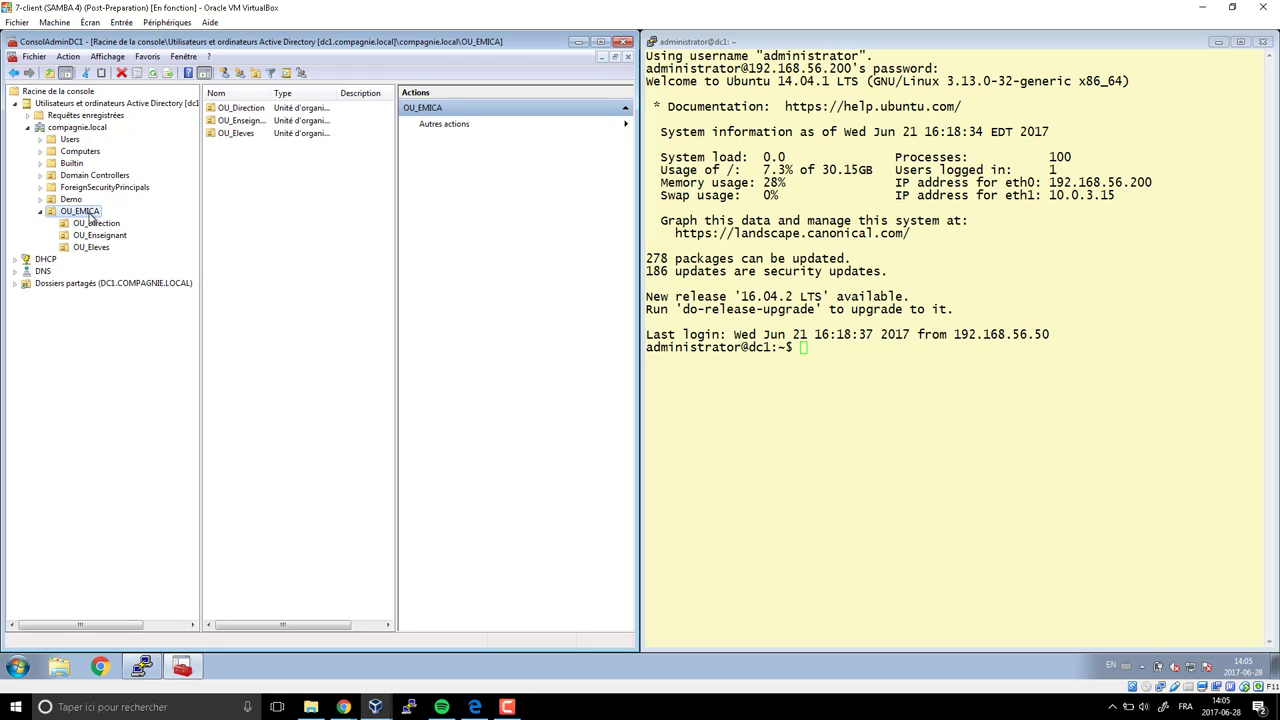
Create the sub-unit OU_GLDL inside OU_EMICA, correcting the mistyped name
right_click(87, 219)
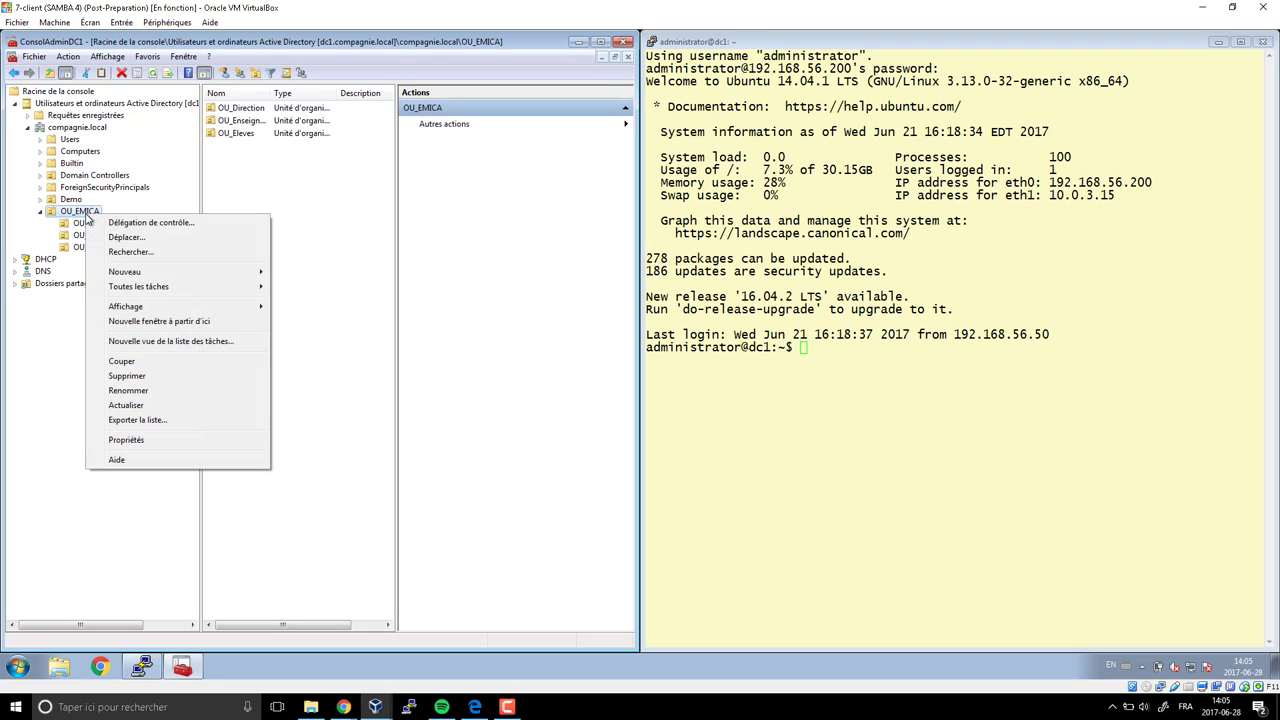
mouse_move(127, 275)
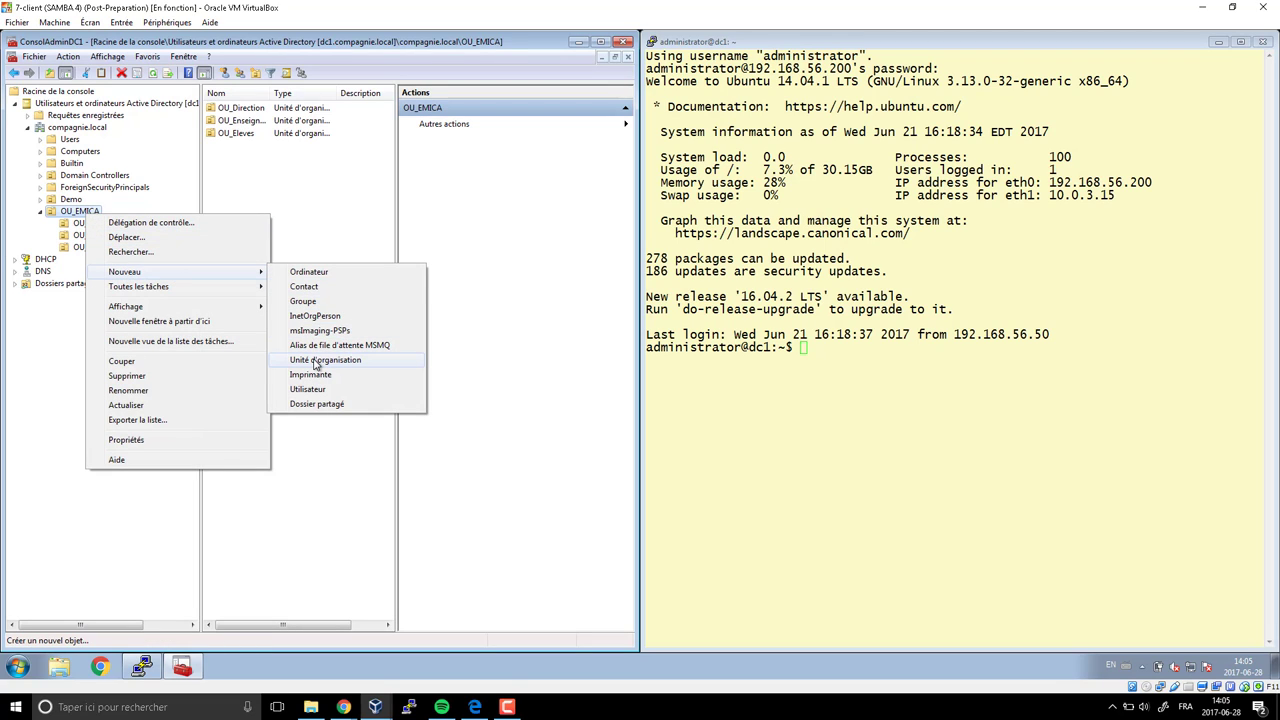
click(316, 362)
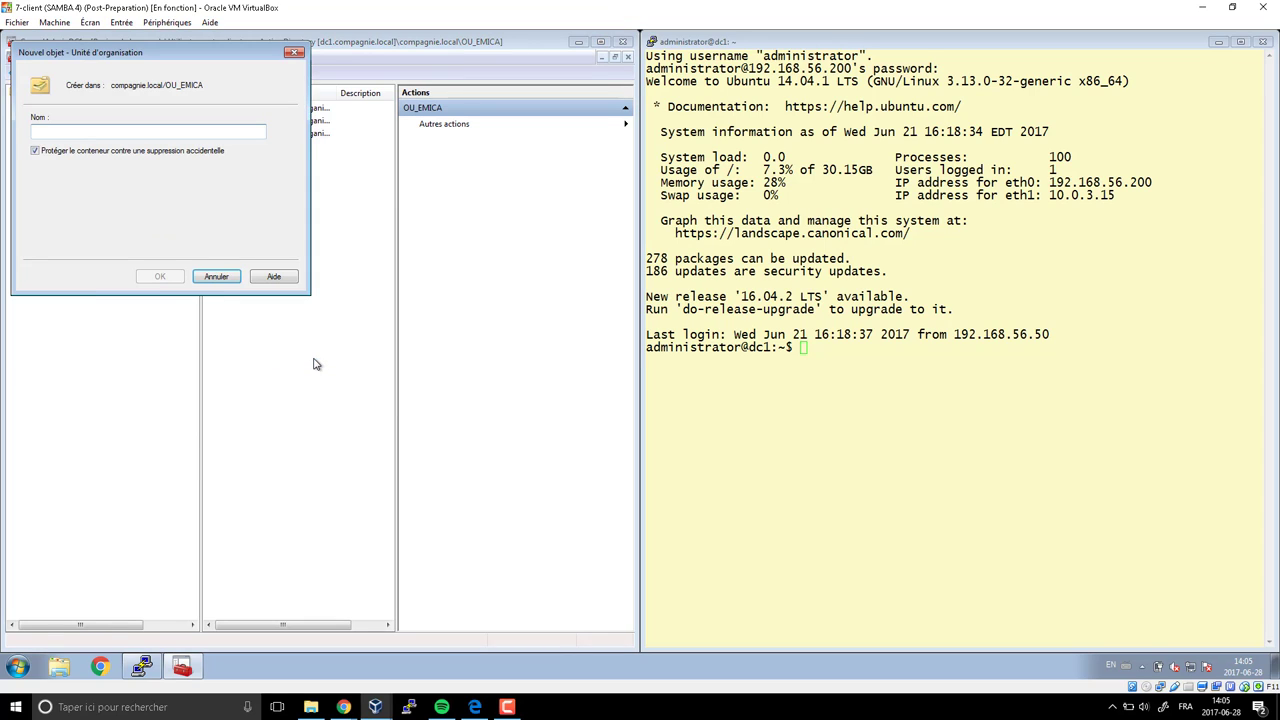
text(OU)
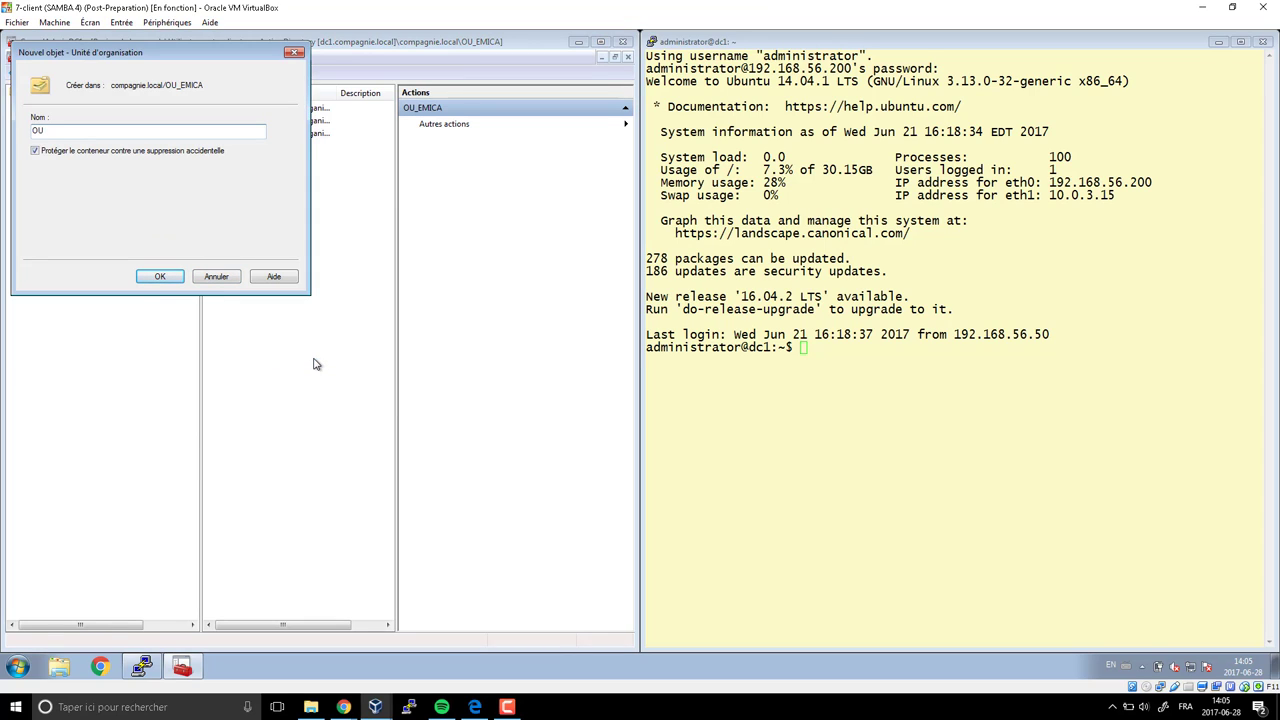
text(_Groupe)
key(BackSpace)
key(BackSpace)
key(BackSpace)
key(BackSpace)
text(LDL)
click(162, 277)
Check the contents of OU_Direction, OU_Enseignant, OU_Eleves and OU_GLDL
click(100, 223)
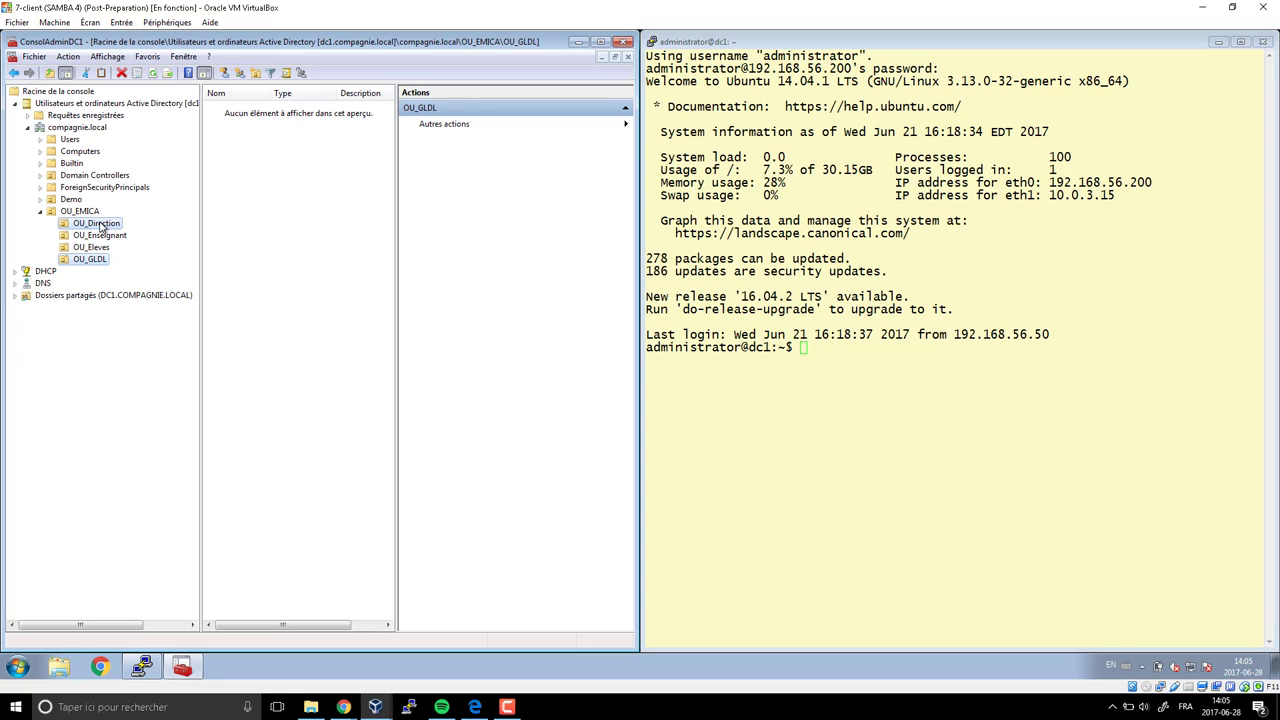
click(100, 235)
click(97, 247)
click(97, 261)
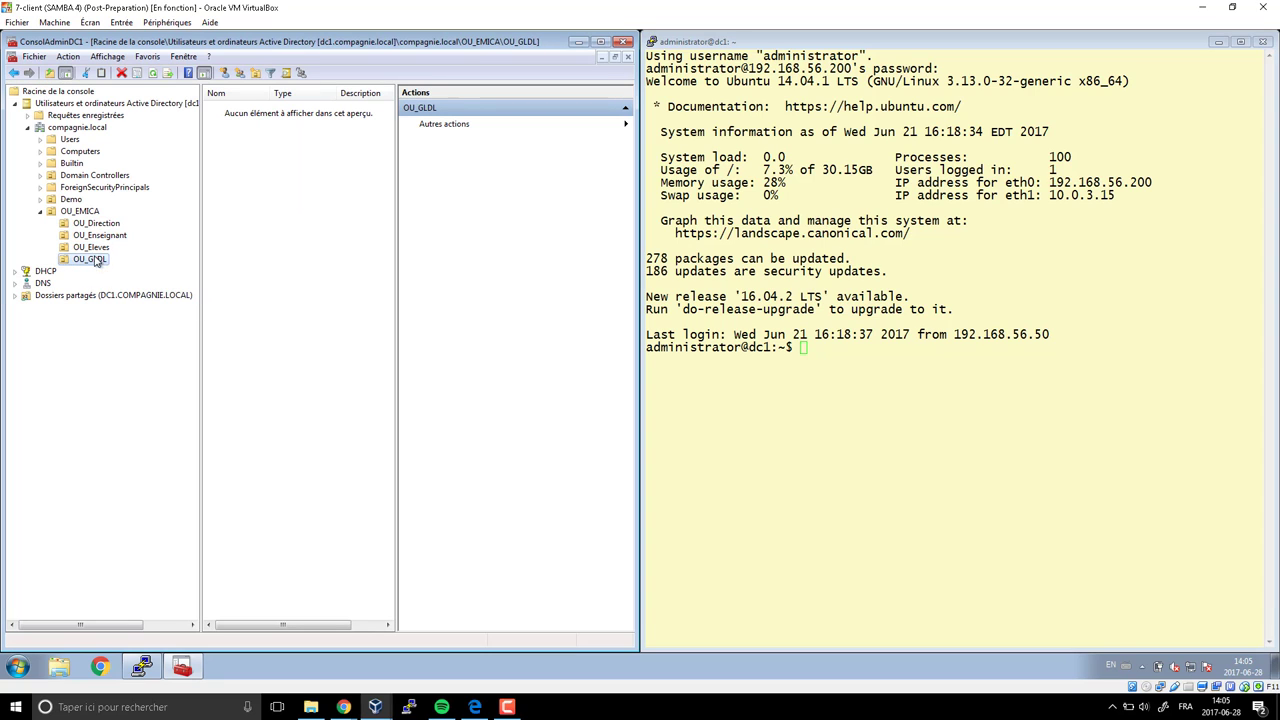
click(95, 228)
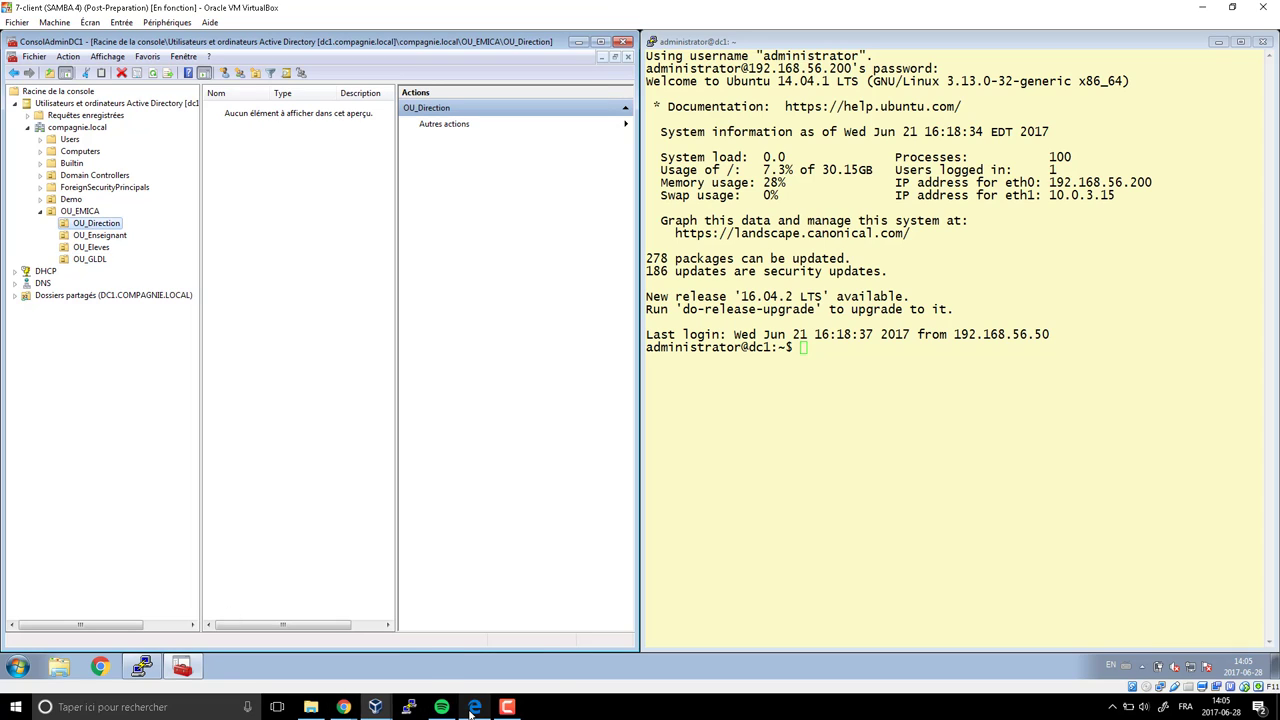
mouse_move(410, 706)
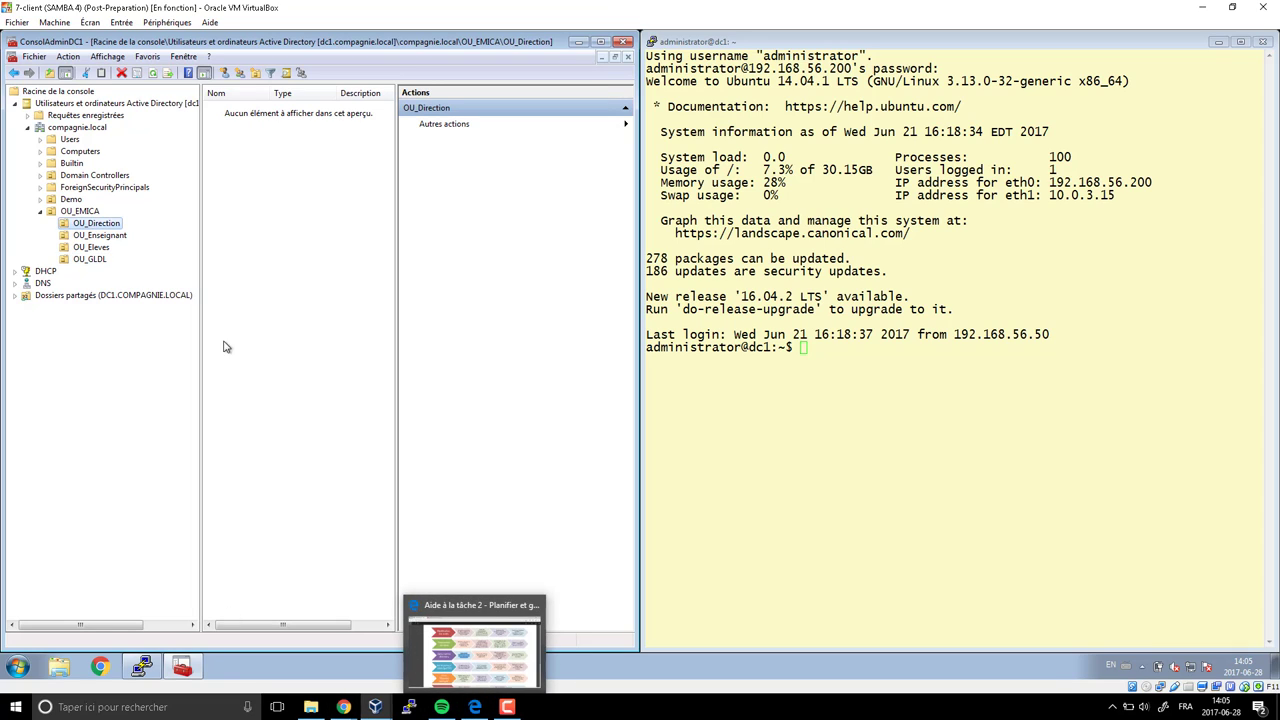
Add the sub-unit OU_IT inside OU_EMICA
click(86, 214)
right_click(87, 214)
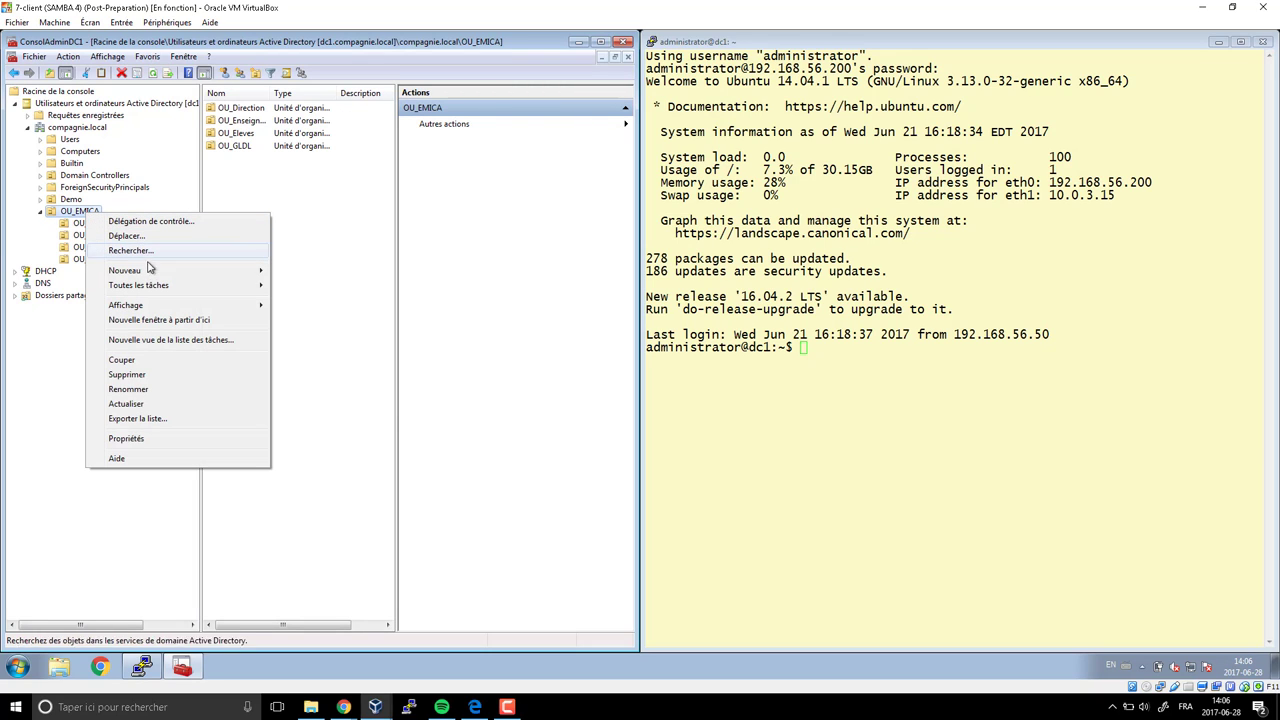
mouse_move(152, 272)
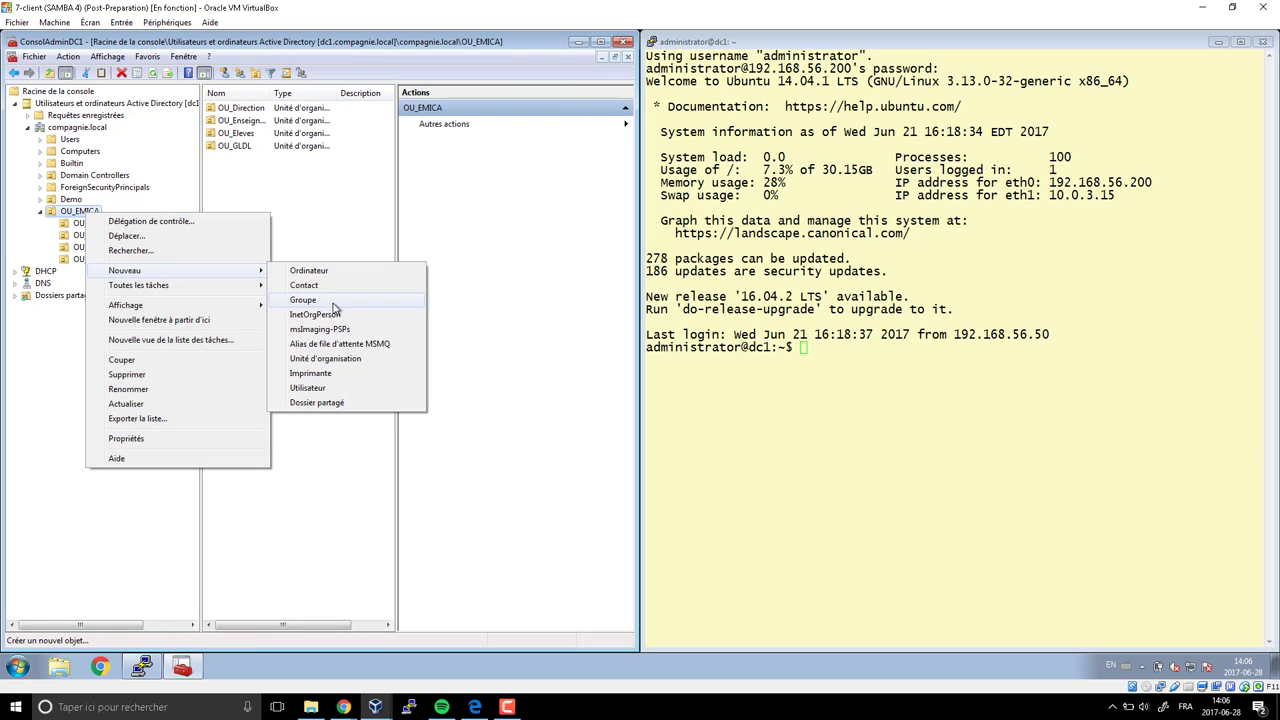
click(320, 358)
text(OU_IT)
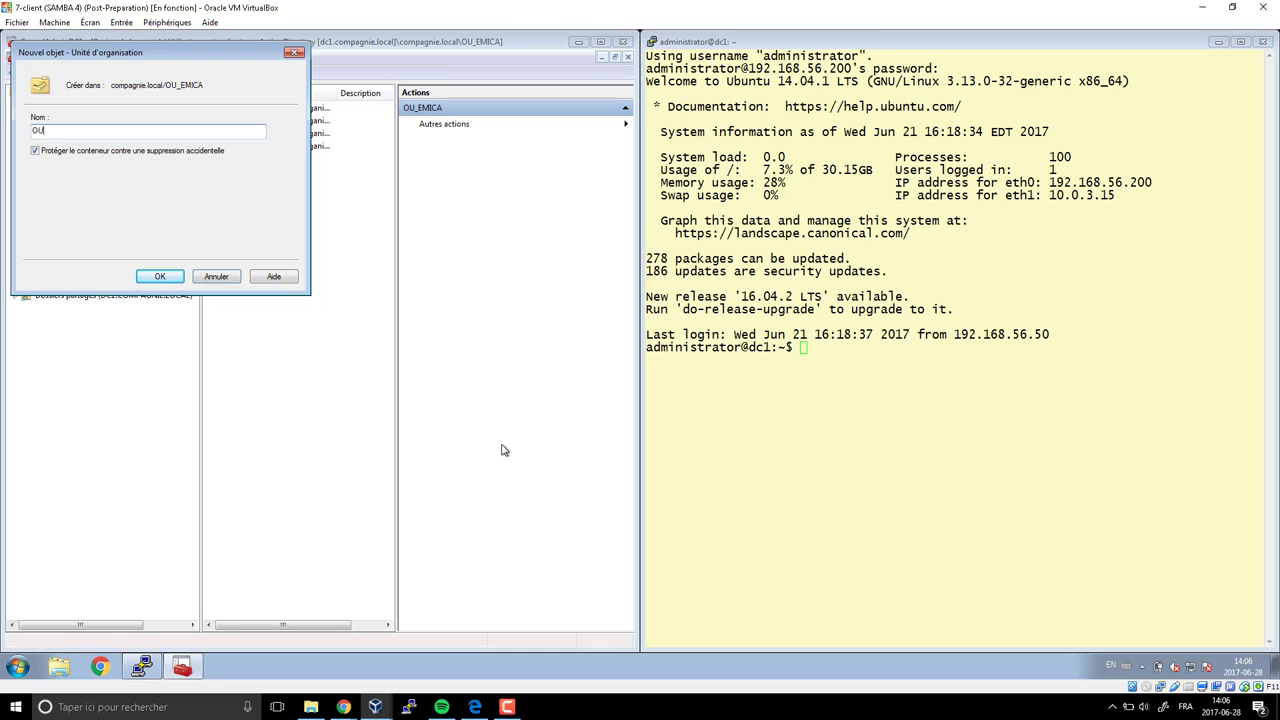
click(168, 279)
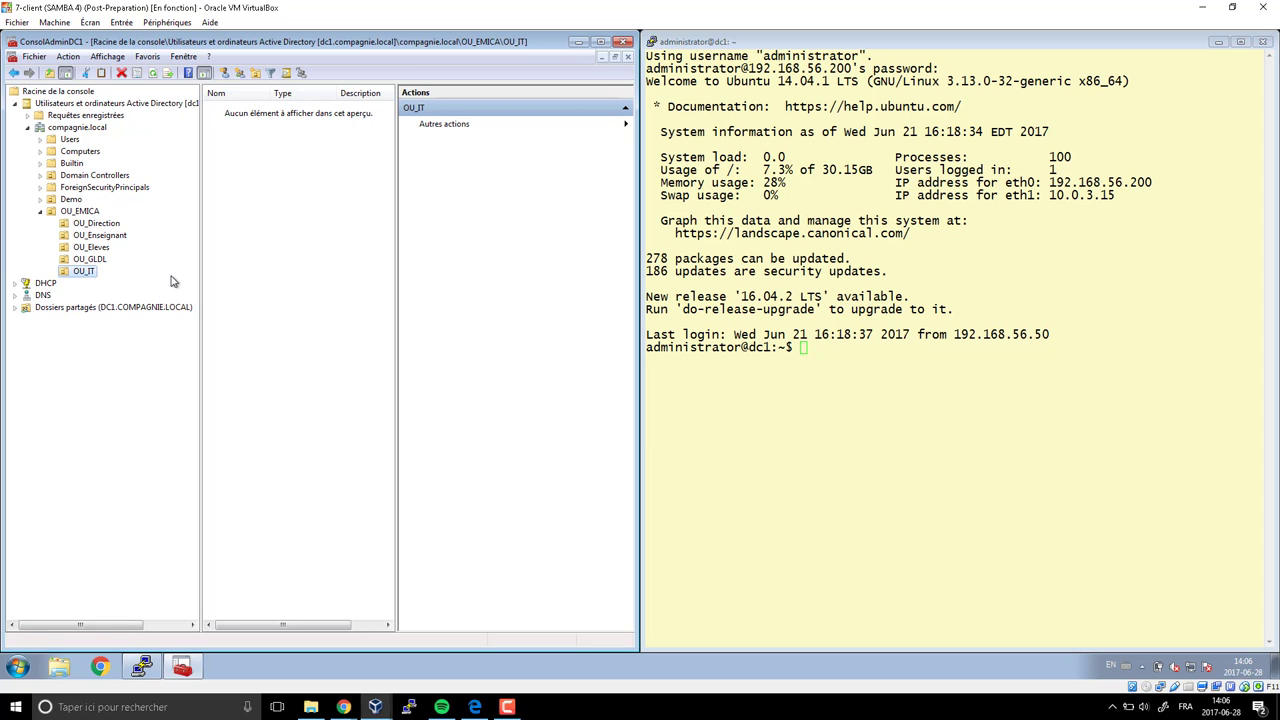
Review the roadmap's OU and GL/DL group steps, then return to the virtual machine
click(474, 707)
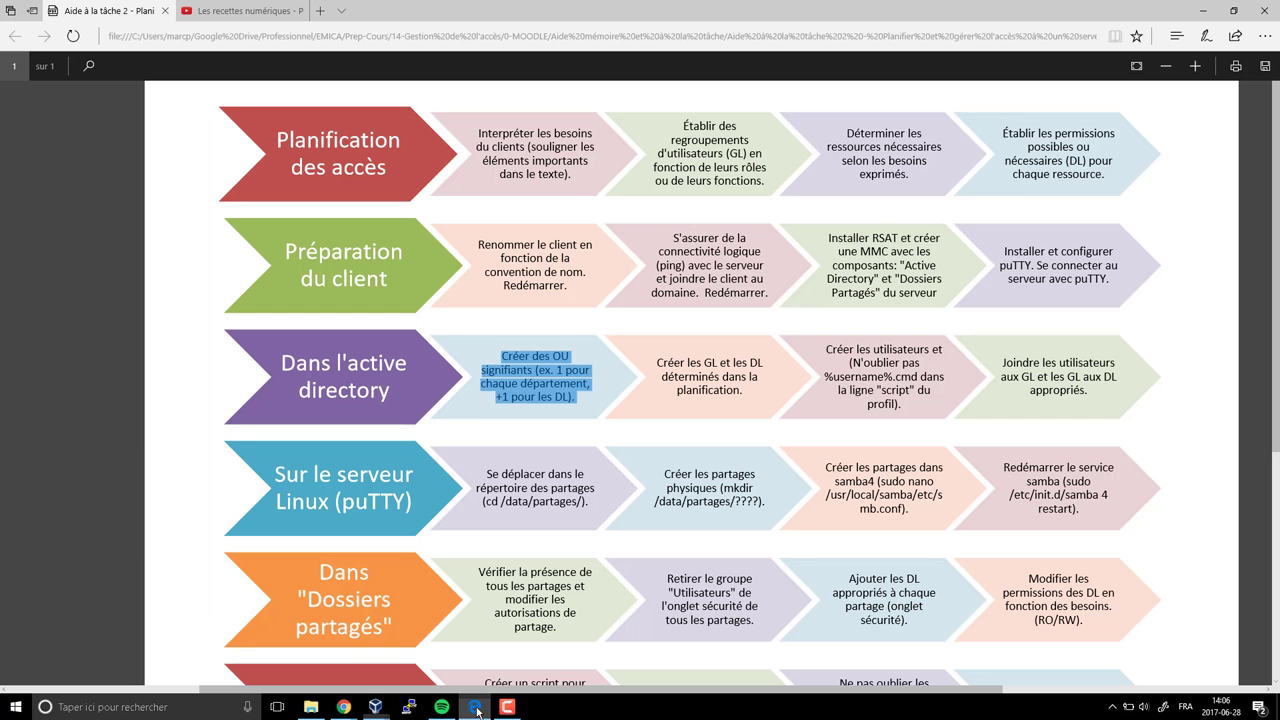
click(479, 358)
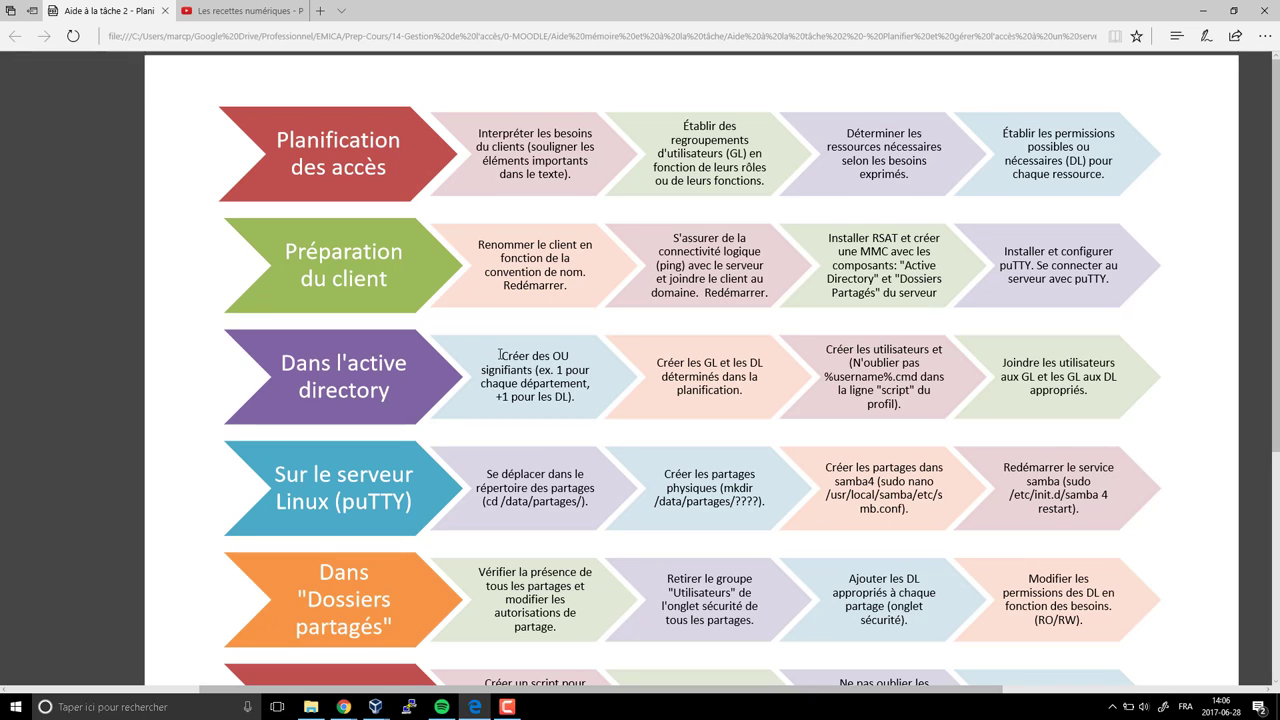
drag(500, 355, 574, 399)
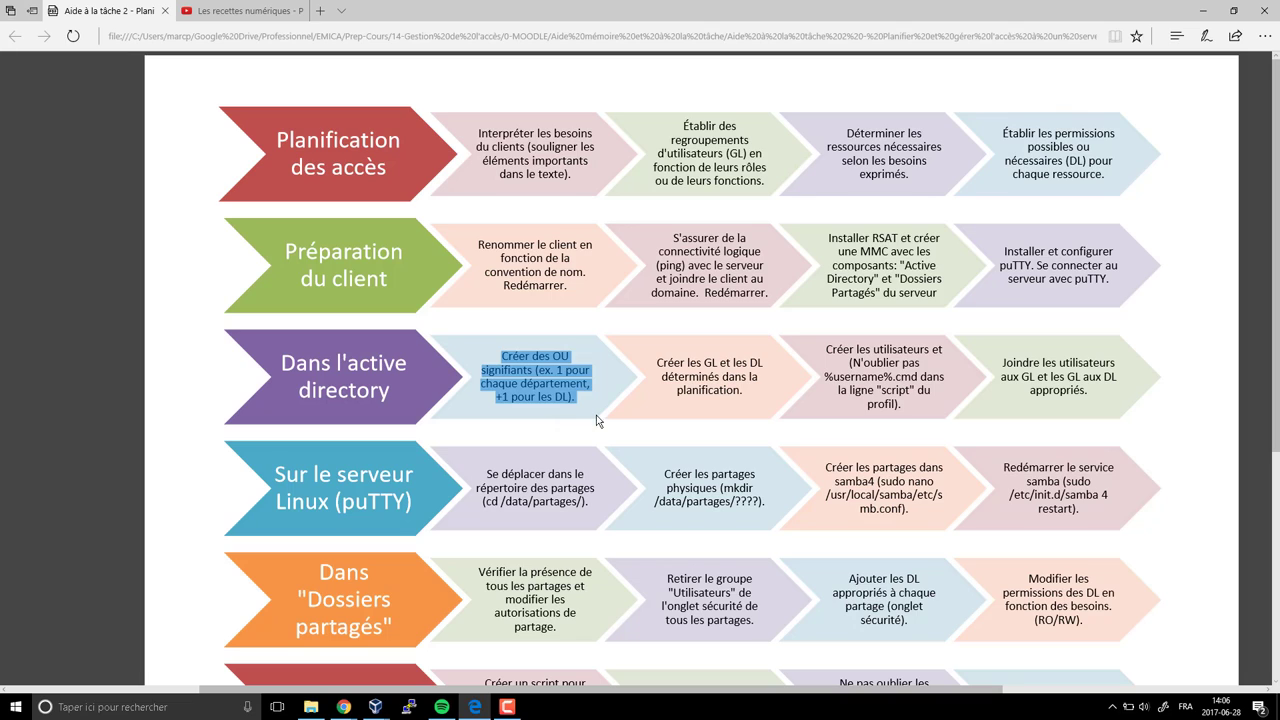
click(699, 384)
drag(657, 362, 738, 395)
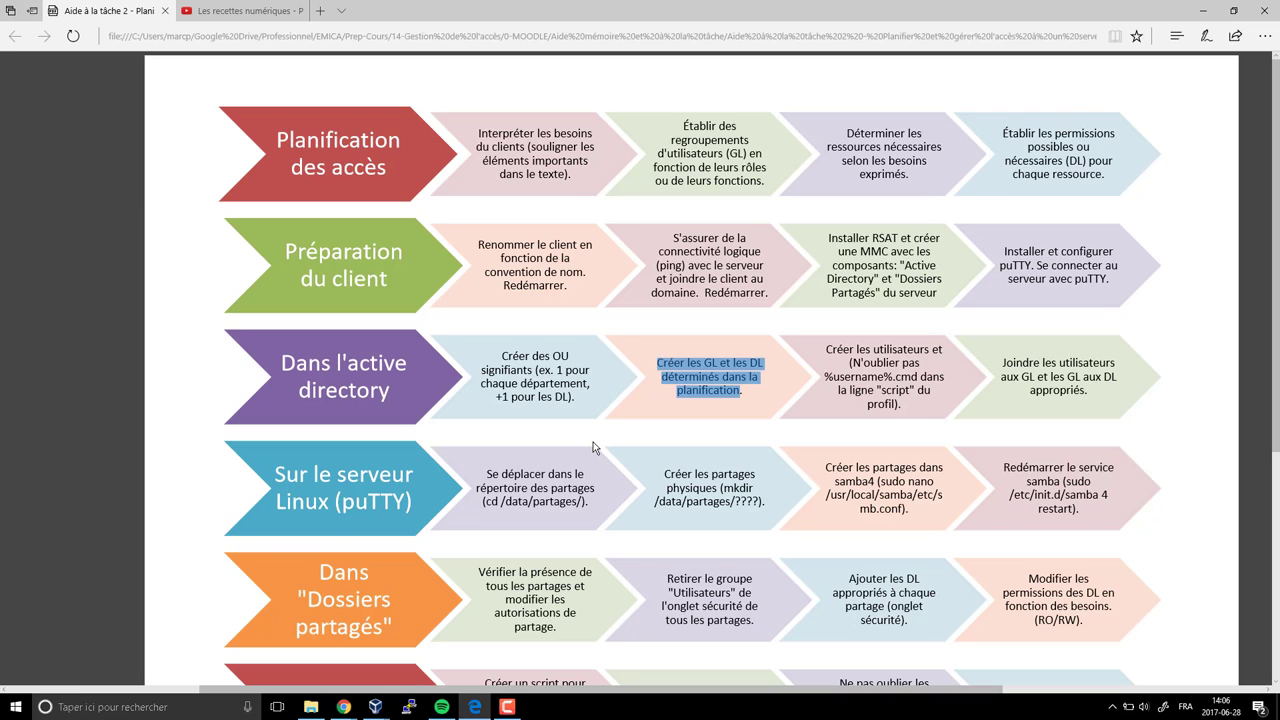
click(741, 394)
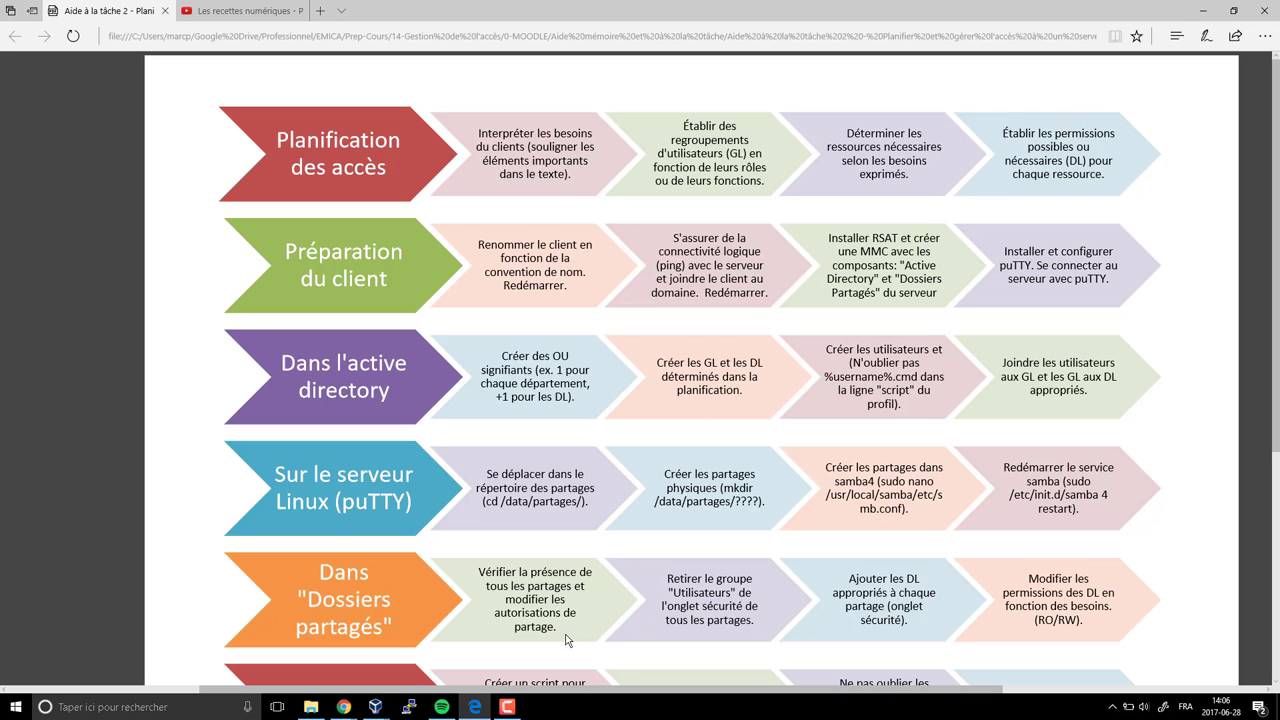
key(alt+Tab)
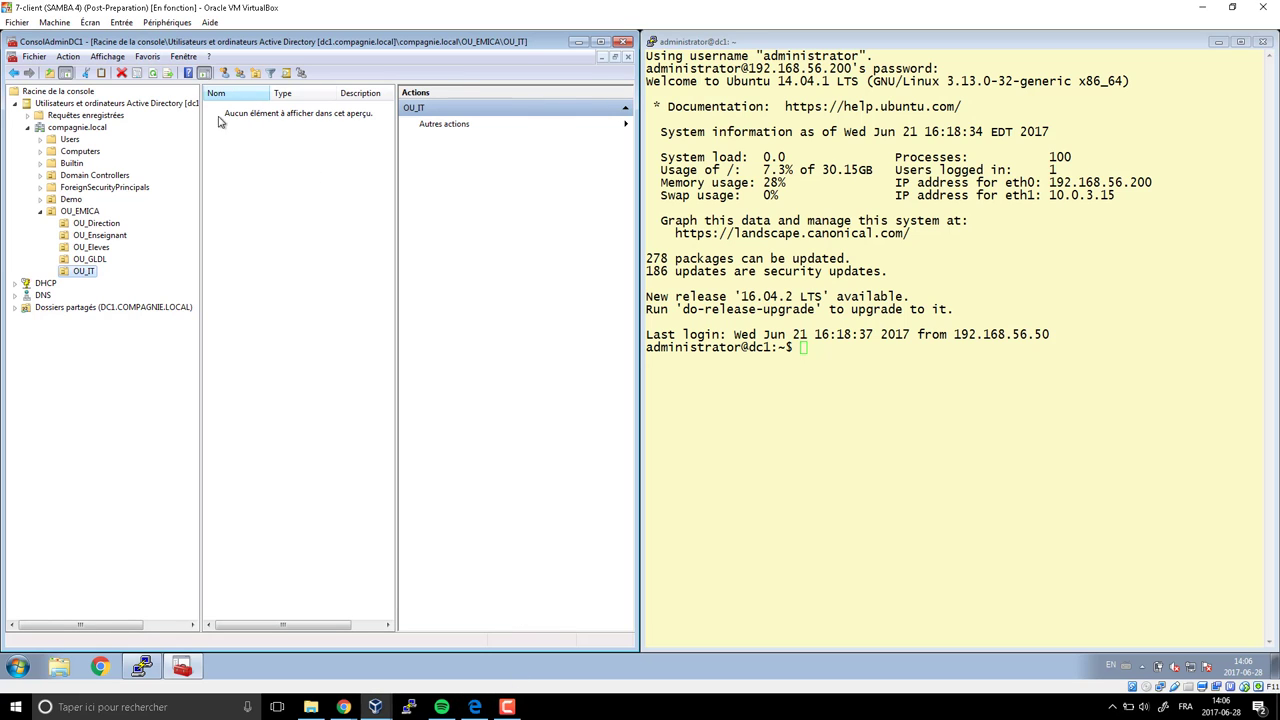
Select OU_Direction, then look up the director's username and 'Directrice de l’école' note in the planning sheet
click(115, 225)
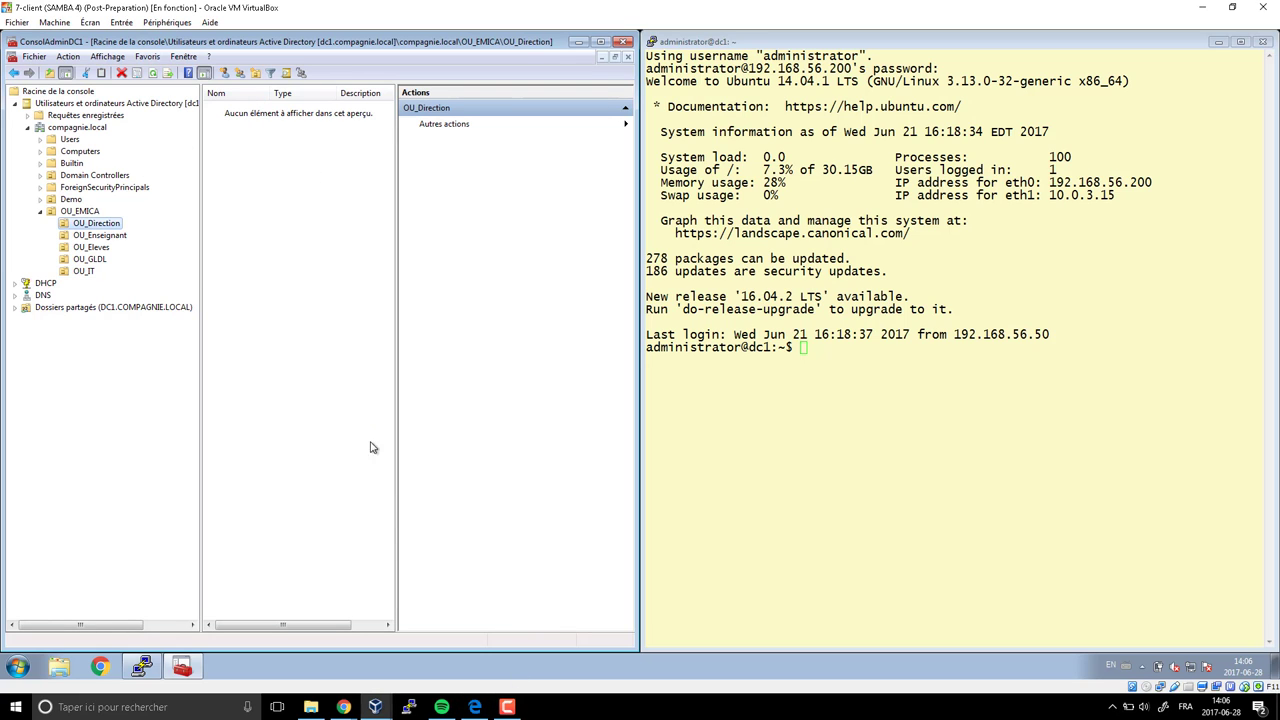
mouse_move(343, 707)
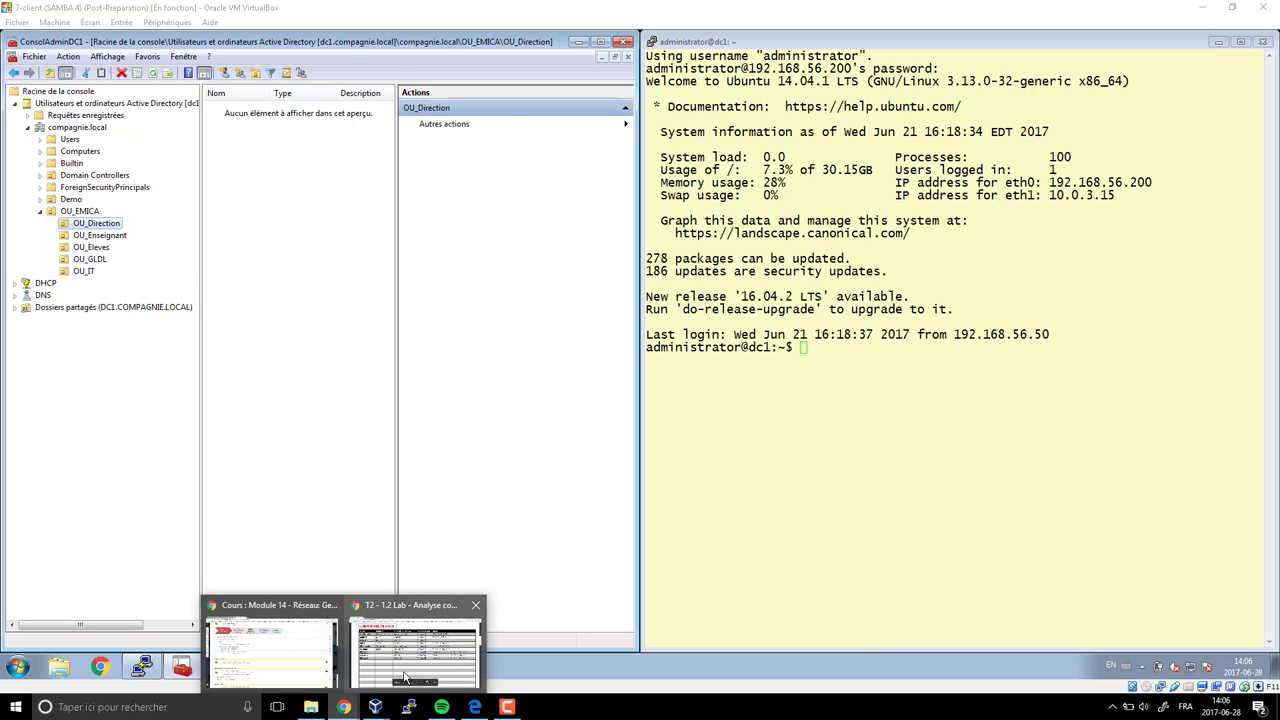
click(410, 645)
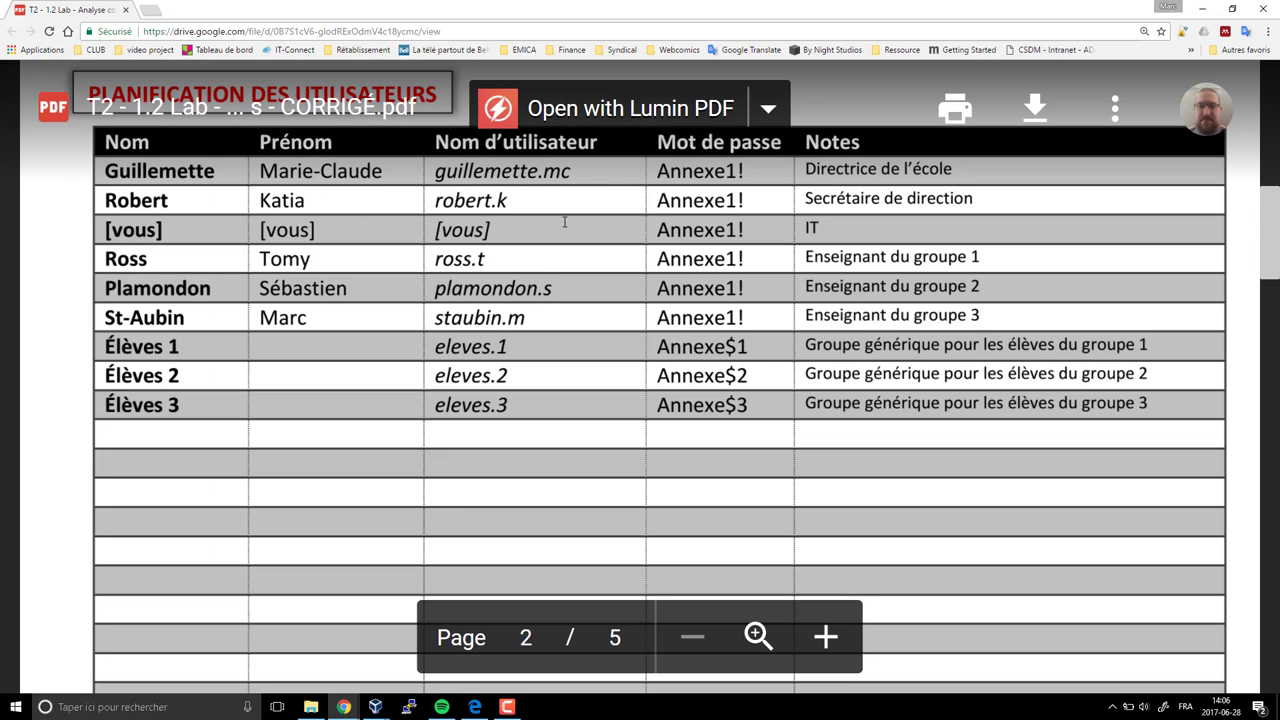
double_click(524, 172)
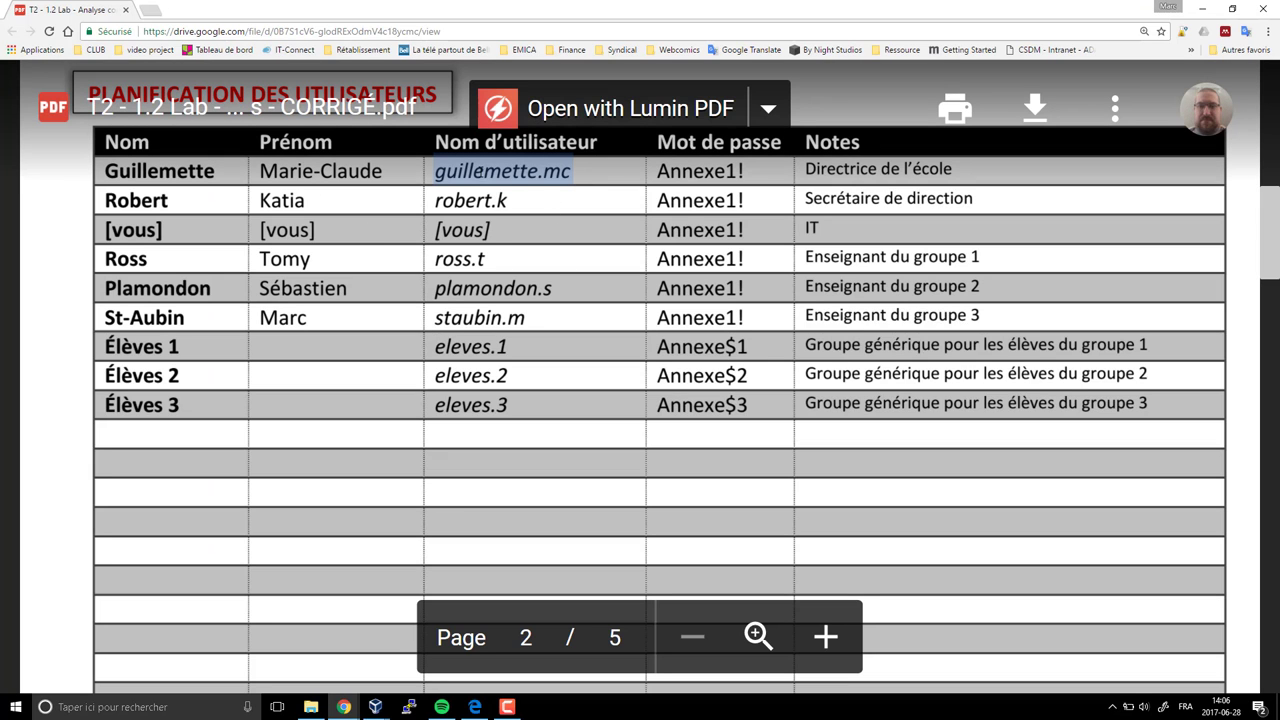
right_click(481, 173)
click(447, 190)
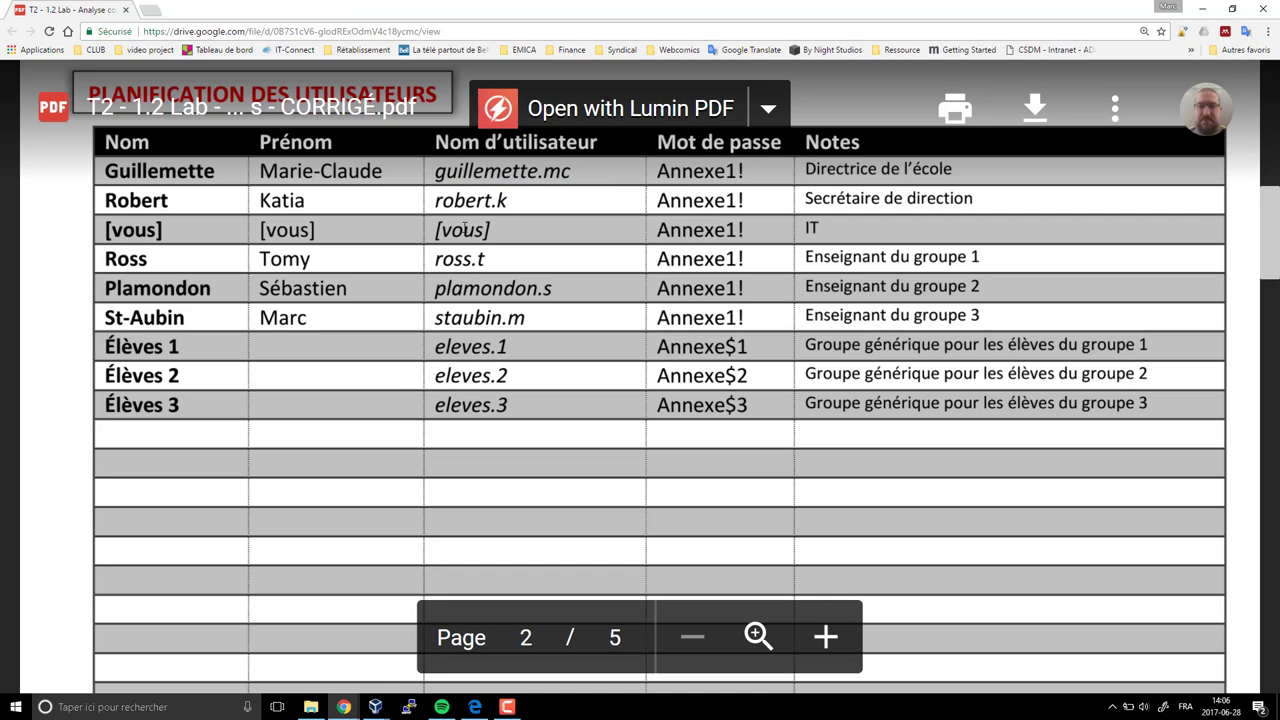
drag(951, 166, 798, 167)
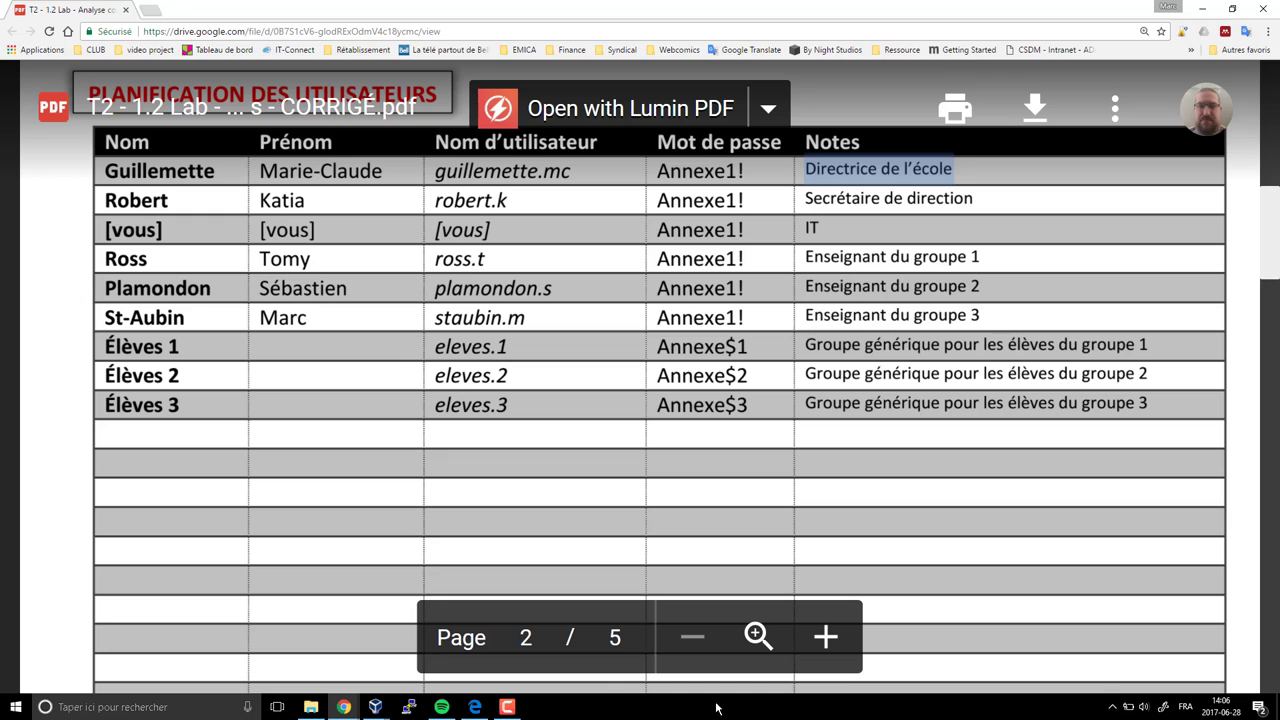
mouse_move(375, 707)
click(400, 653)
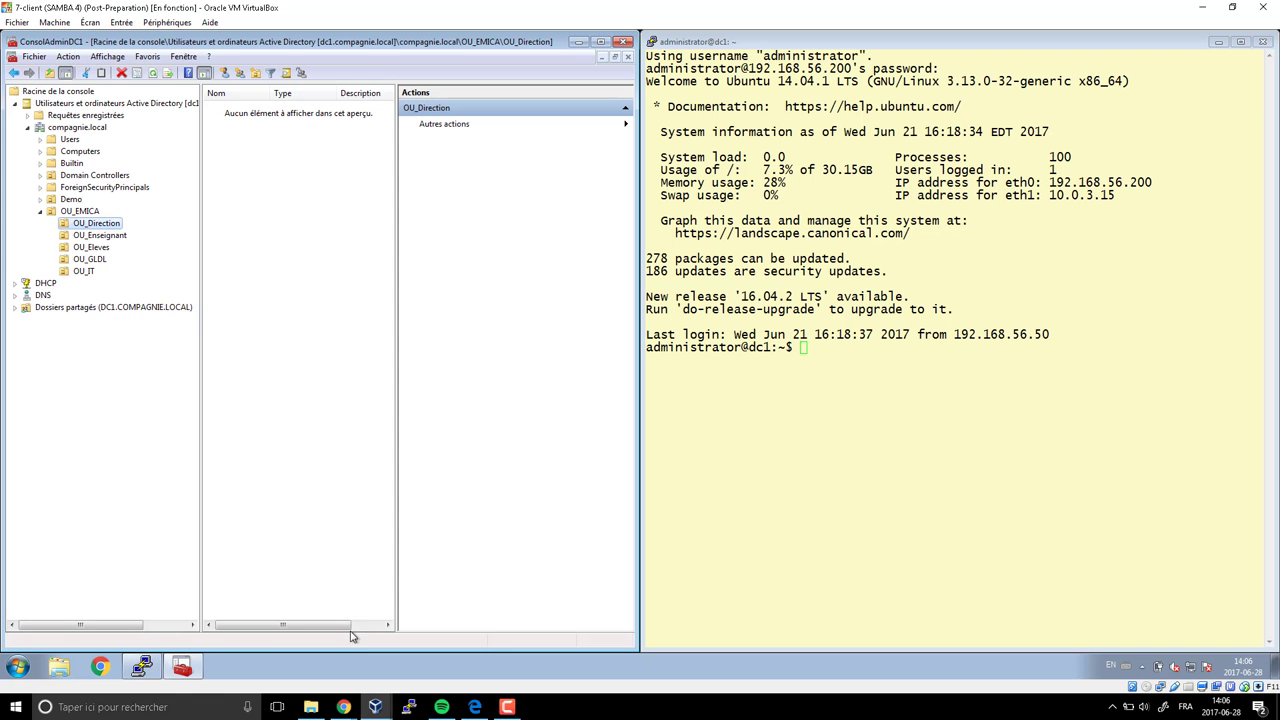
Start a new user in OU_Direction and enter the director's first name, surname and logon name
right_click(236, 138)
mouse_move(280, 195)
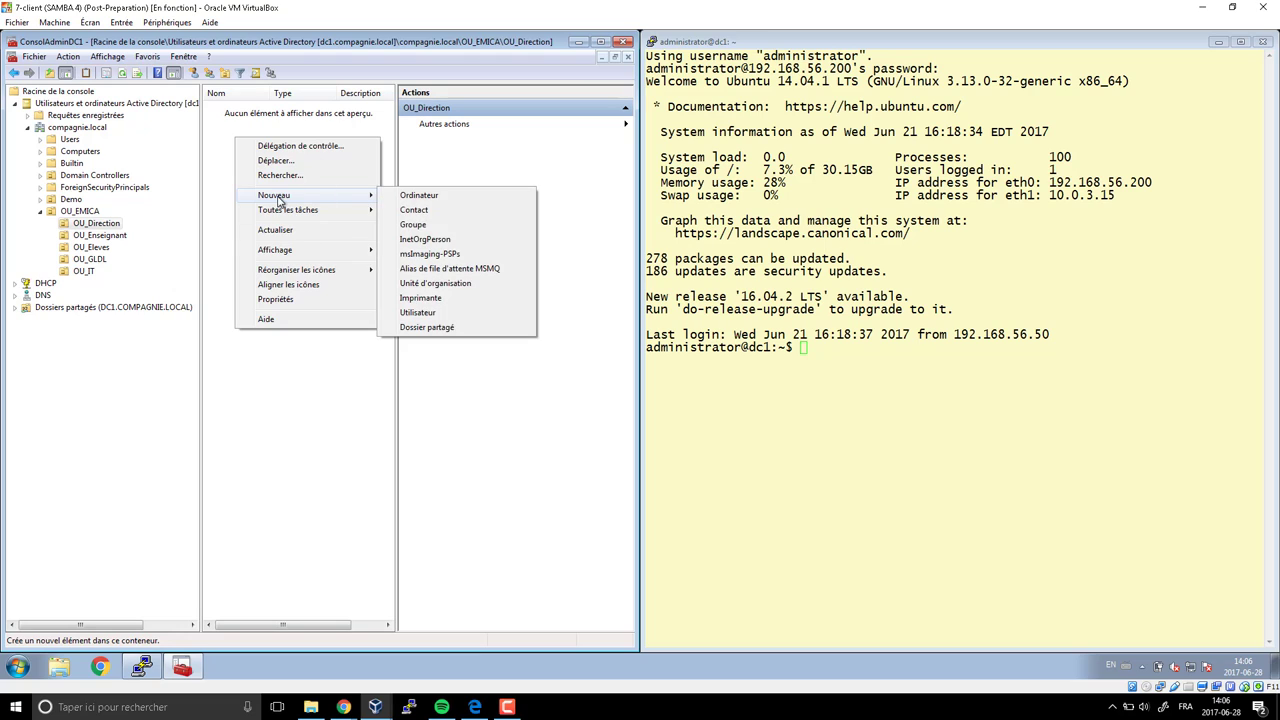
click(432, 316)
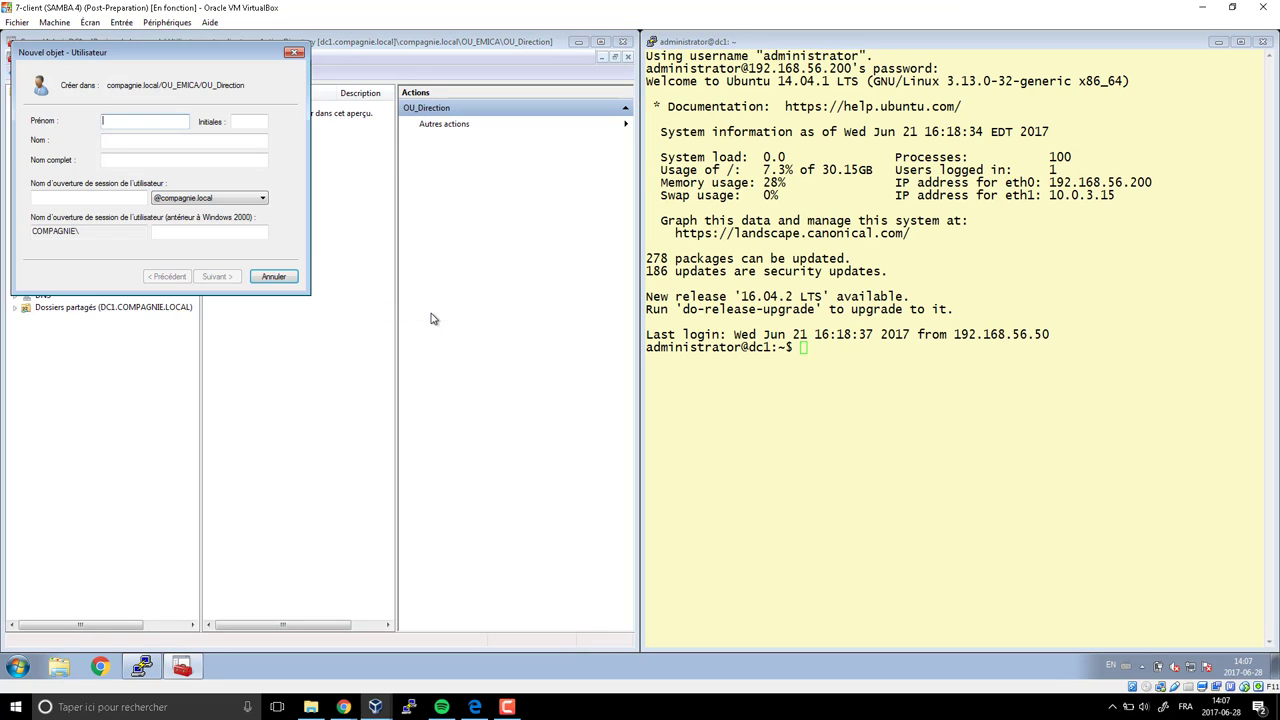
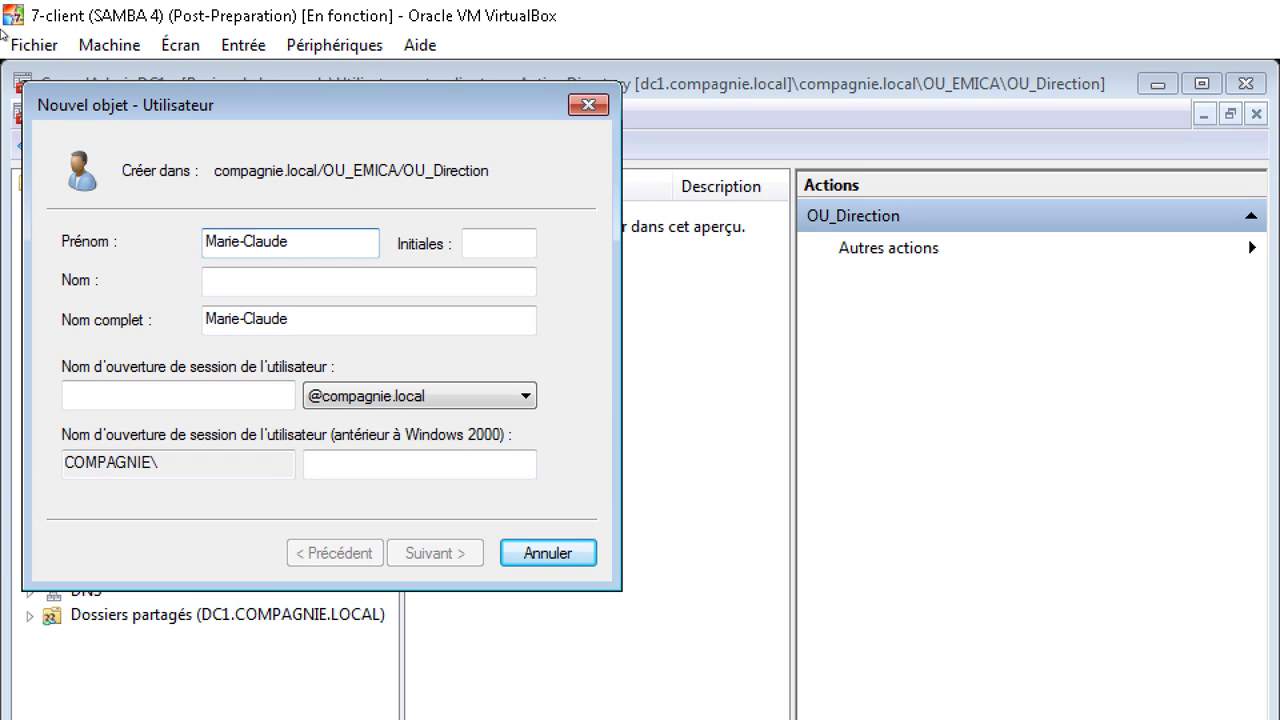
mouse_move(52, 212)
mouse_down()
mouse_move(412, 370)
mouse_move(560, 350)
mouse_up()
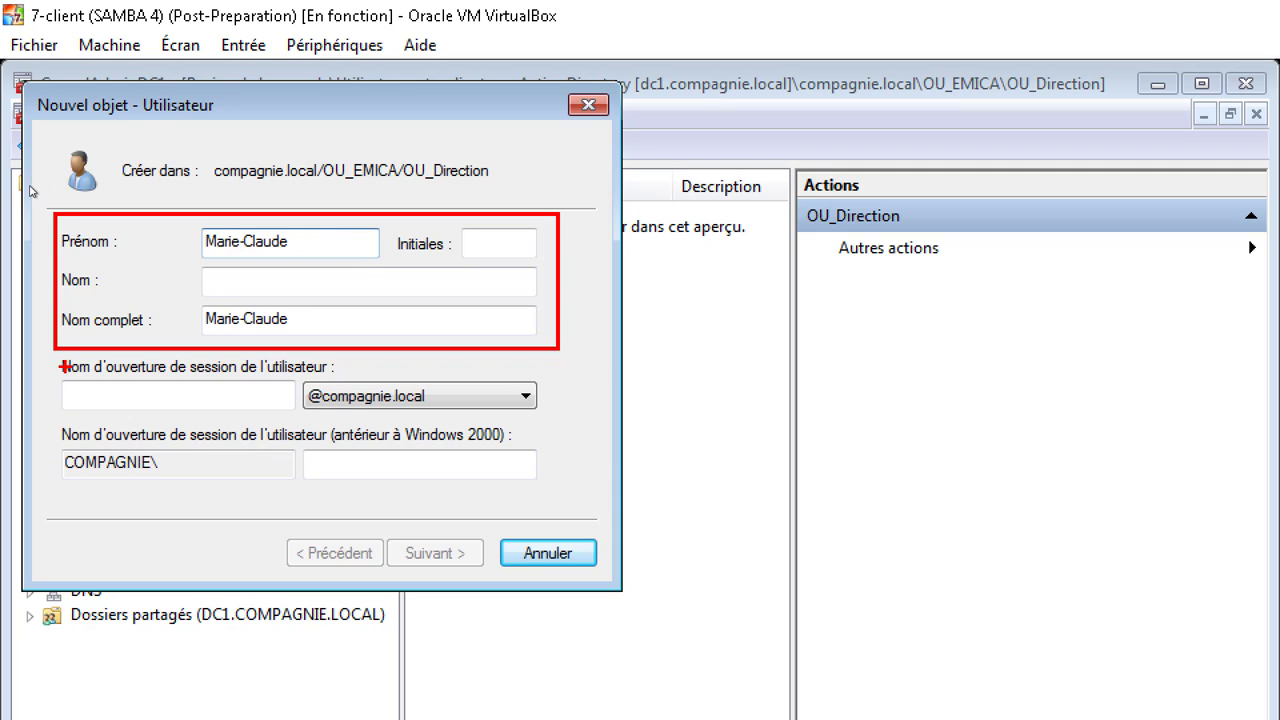
drag(57, 370, 300, 416)
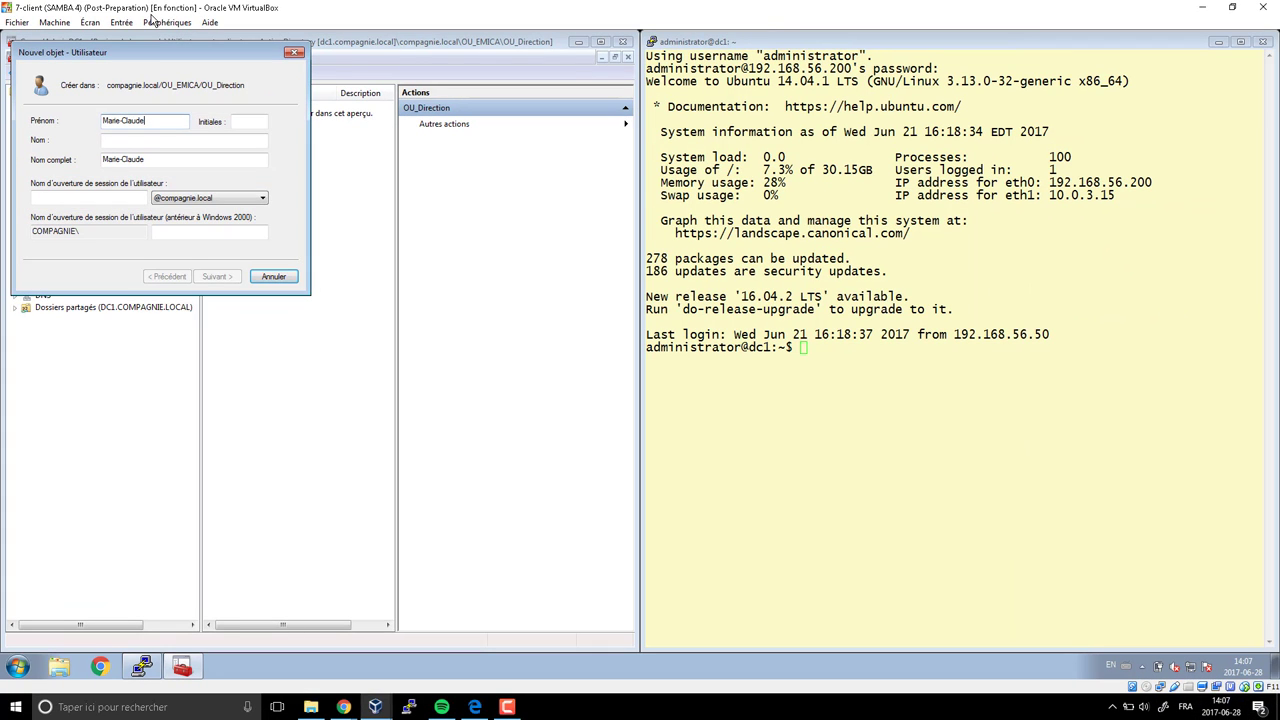
click(143, 142)
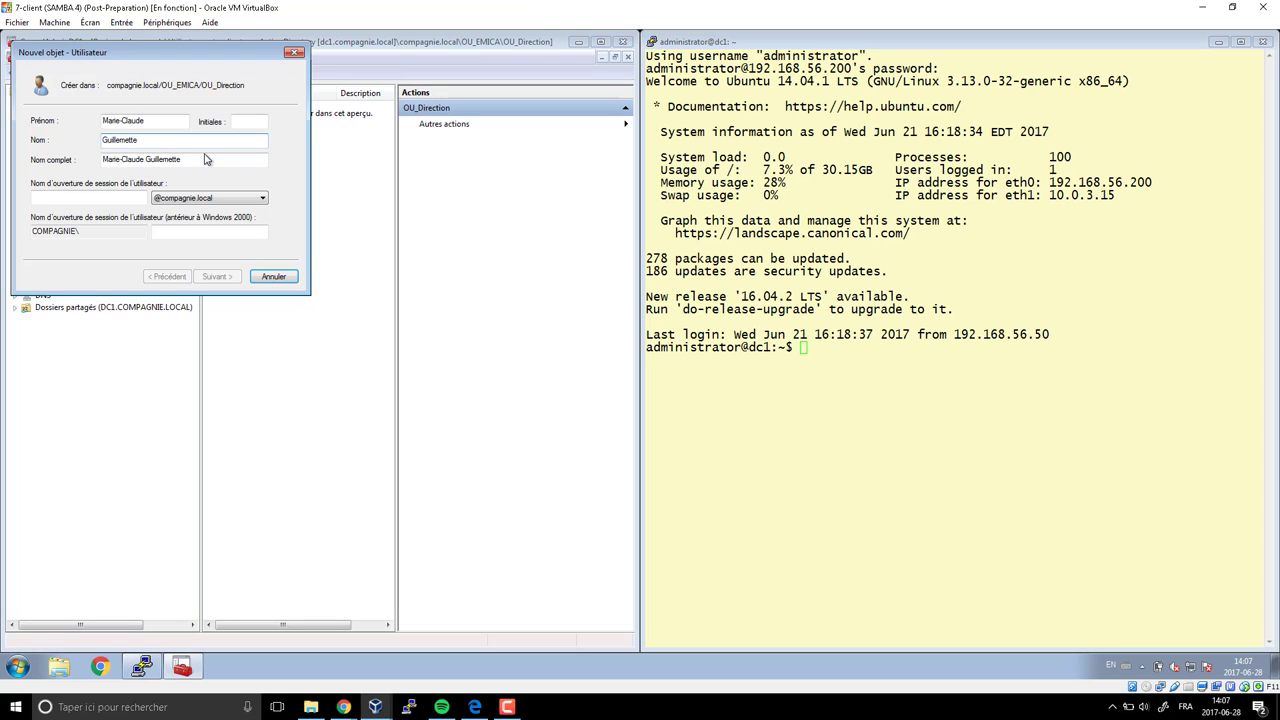
key(Tab)
key(Tab)
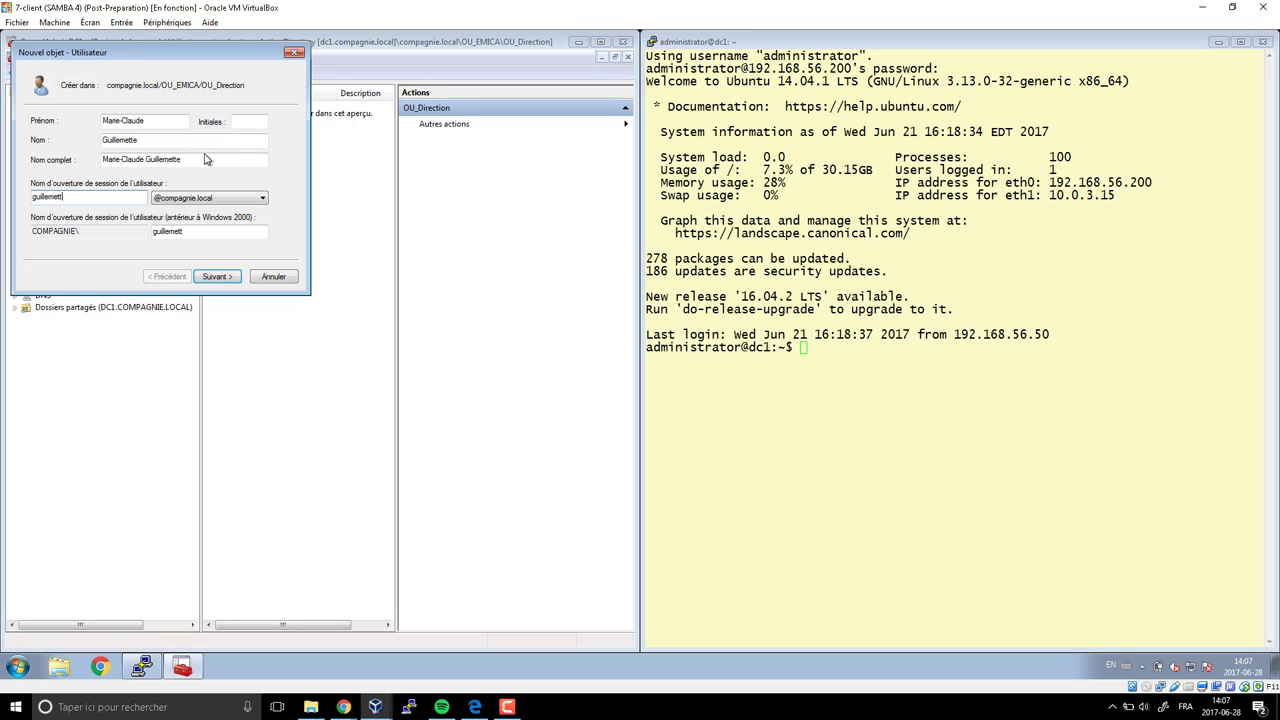
Advance to the password page and briefly outline the password fields and 'cannot change password' option
click(214, 279)
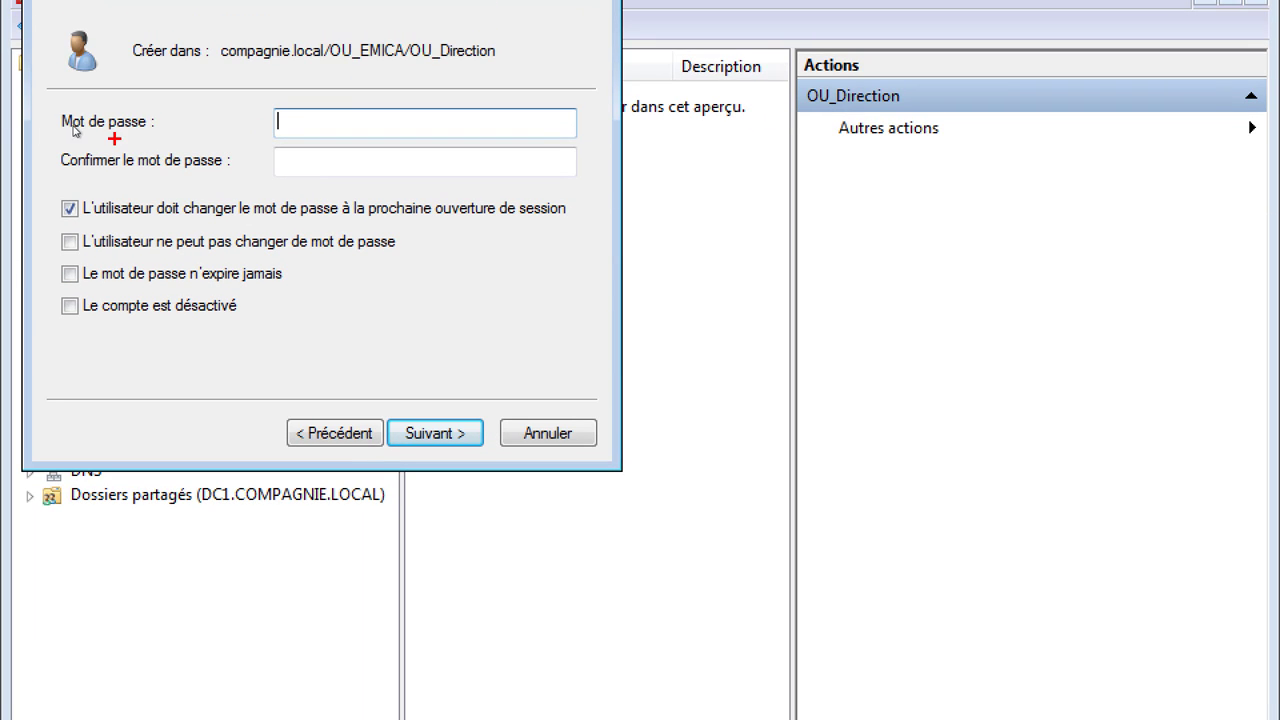
mouse_move(43, 88)
mouse_down()
mouse_move(312, 192)
mouse_move(590, 198)
mouse_up()
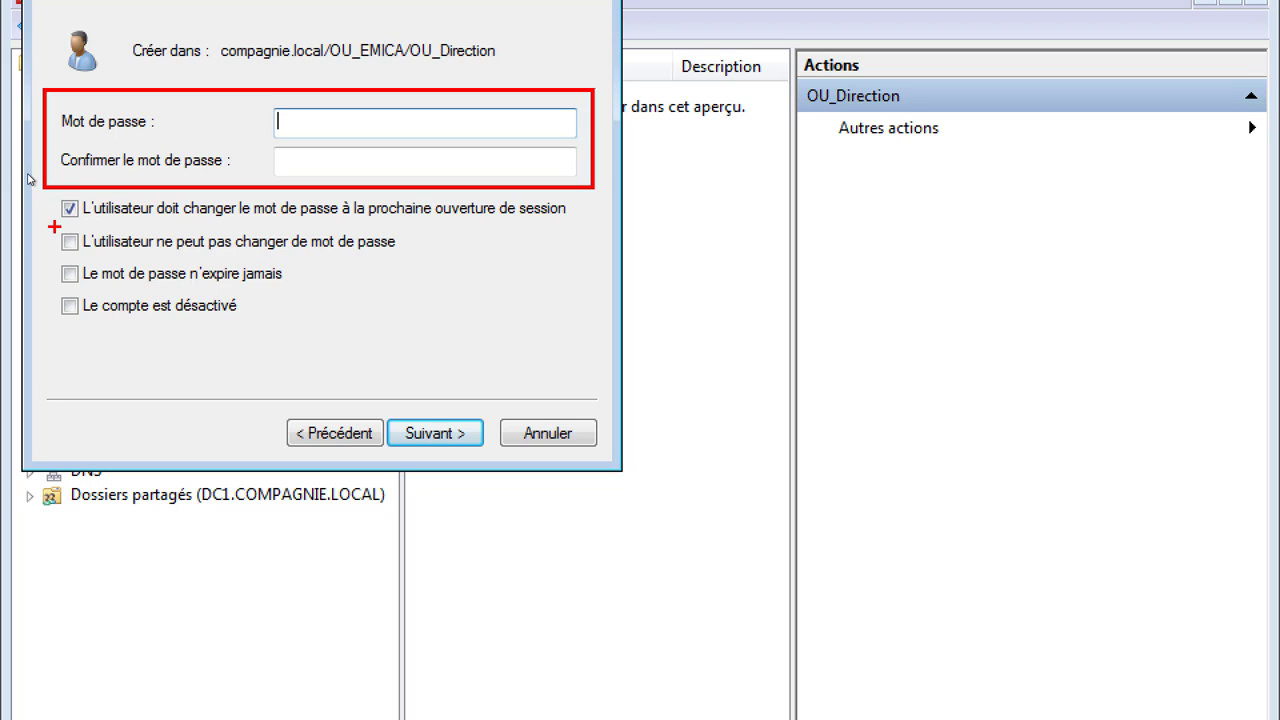
mouse_move(56, 227)
mouse_down()
mouse_move(120, 256)
mouse_move(302, 268)
mouse_up()
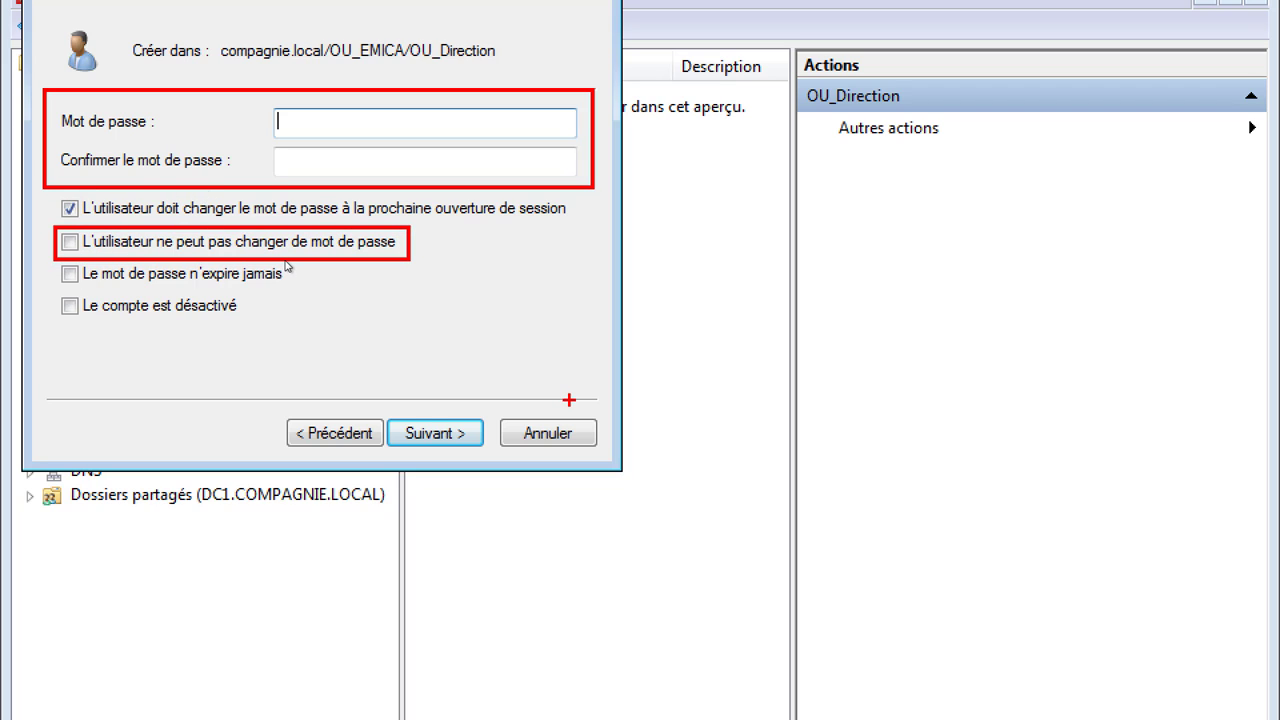
key(ctrl+z)
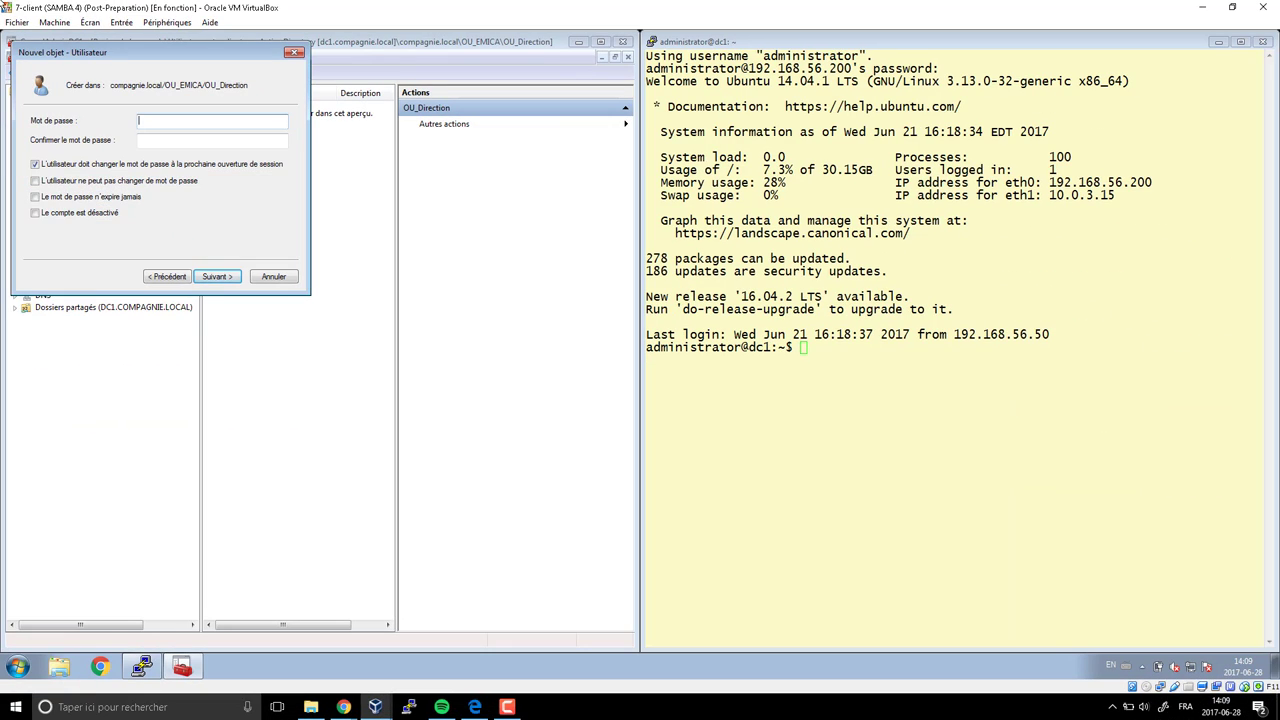
Enter and confirm the director's password, then finish the wizard to create the account
text(********)
key(Tab)
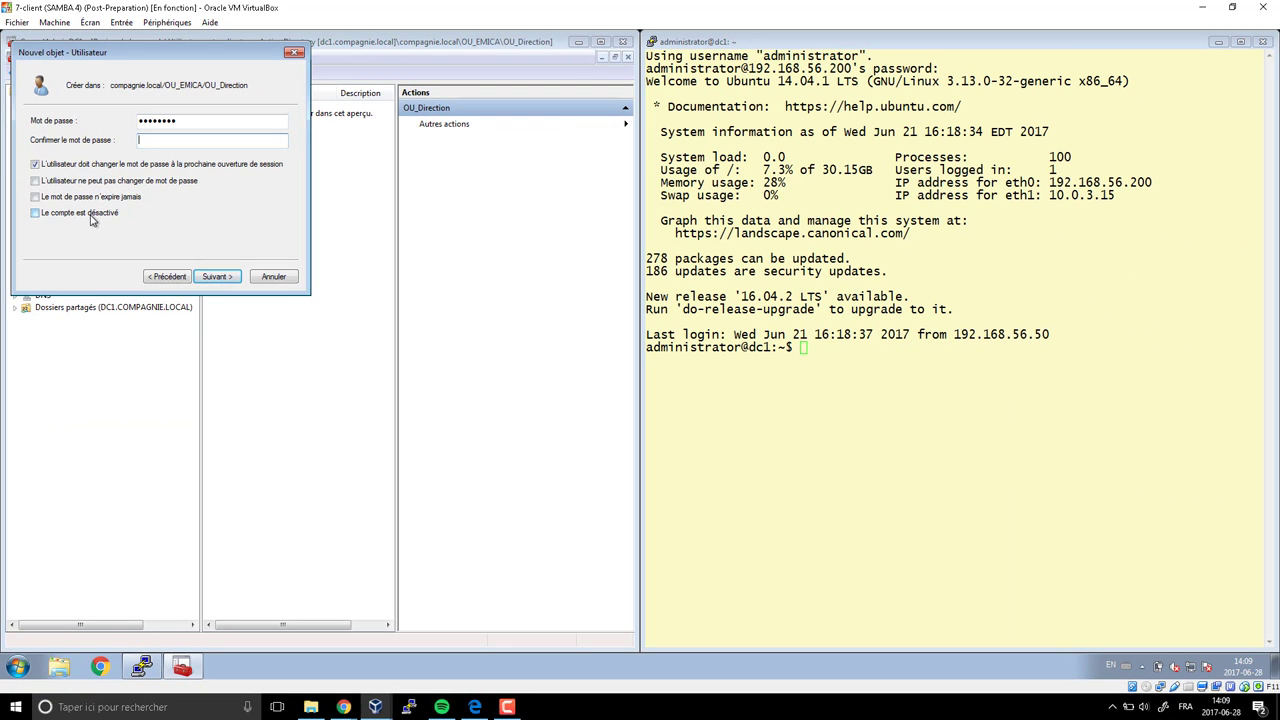
text(********)
key(Tab)
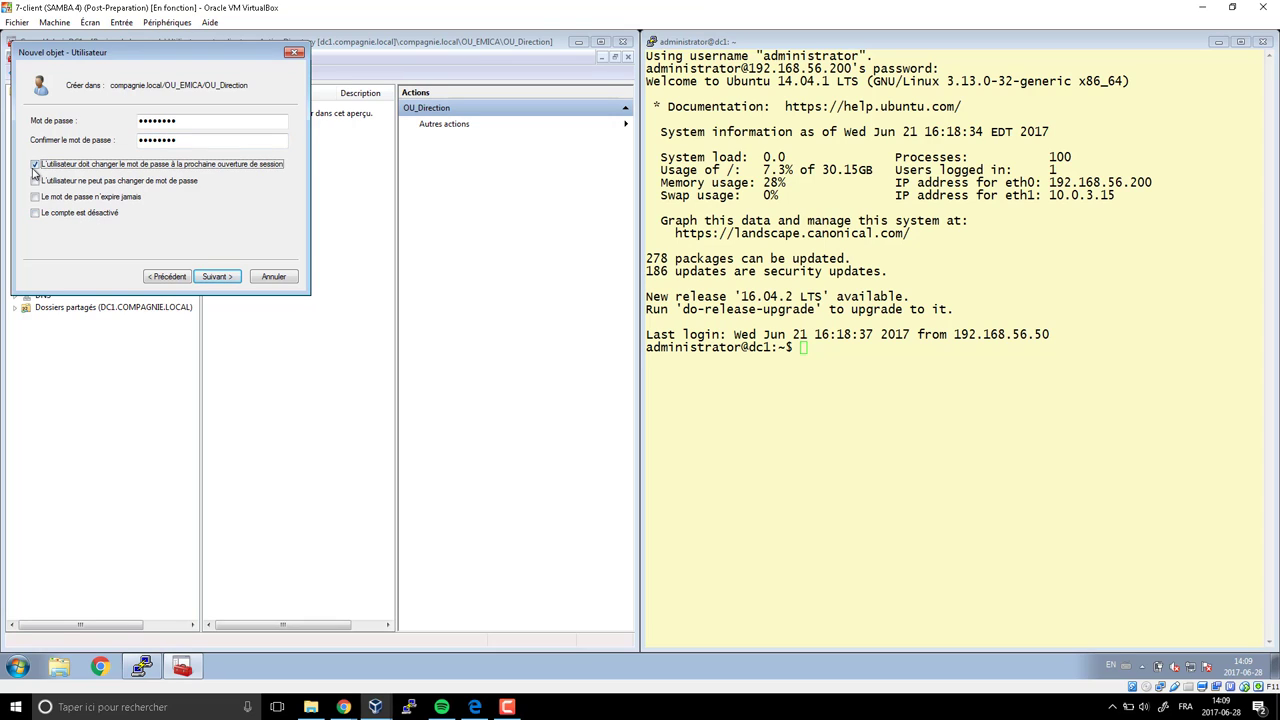
click(216, 276)
click(229, 279)
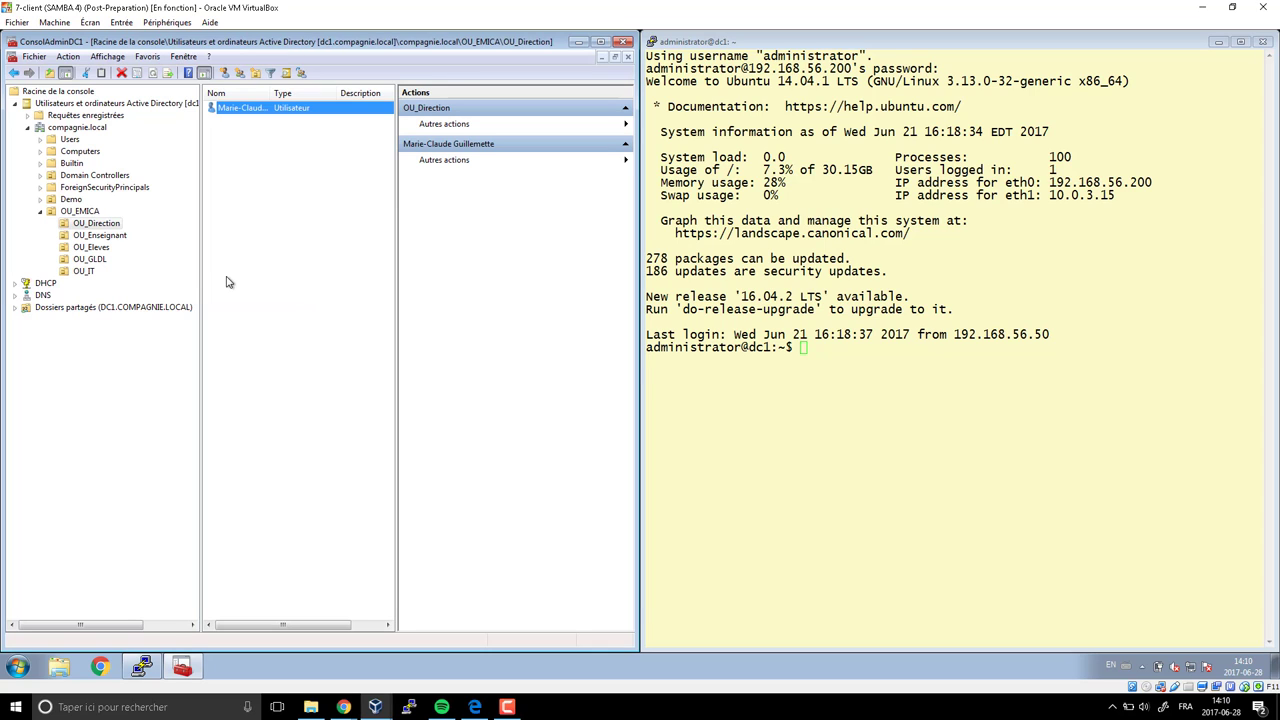
Start a new user in the OU_Enseignant container
click(114, 234)
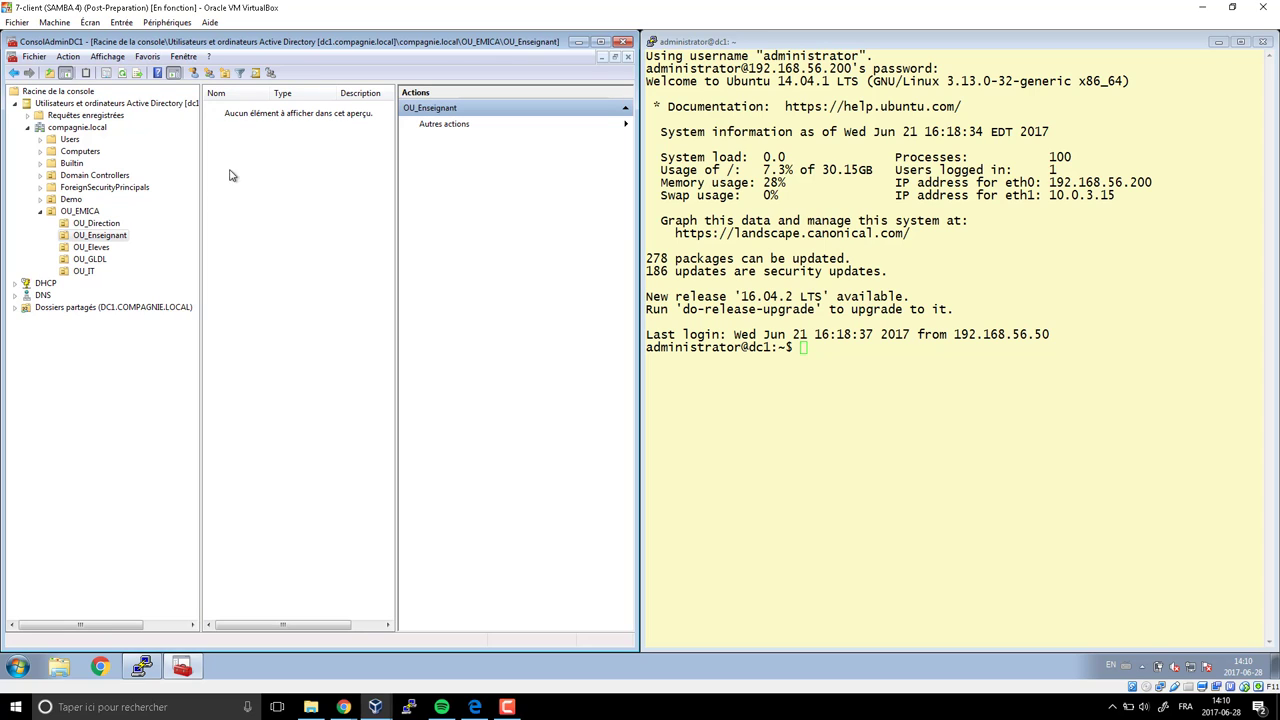
right_click(243, 134)
mouse_move(290, 190)
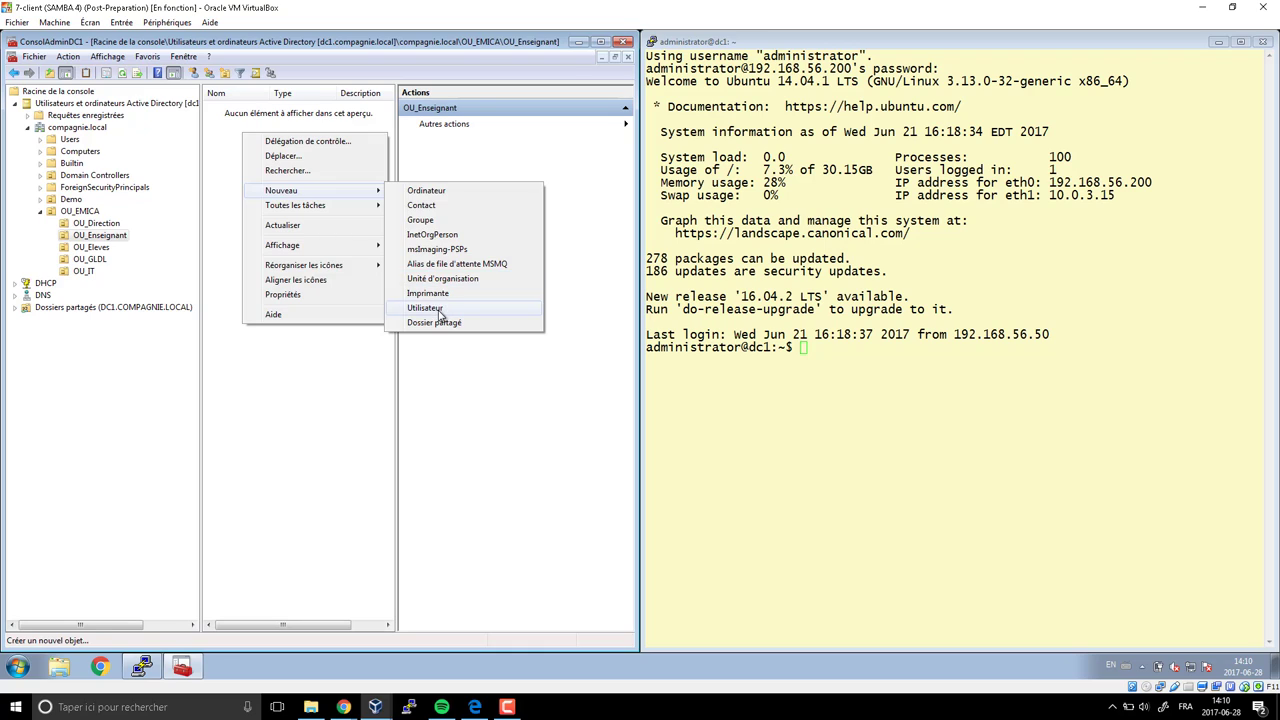
click(440, 309)
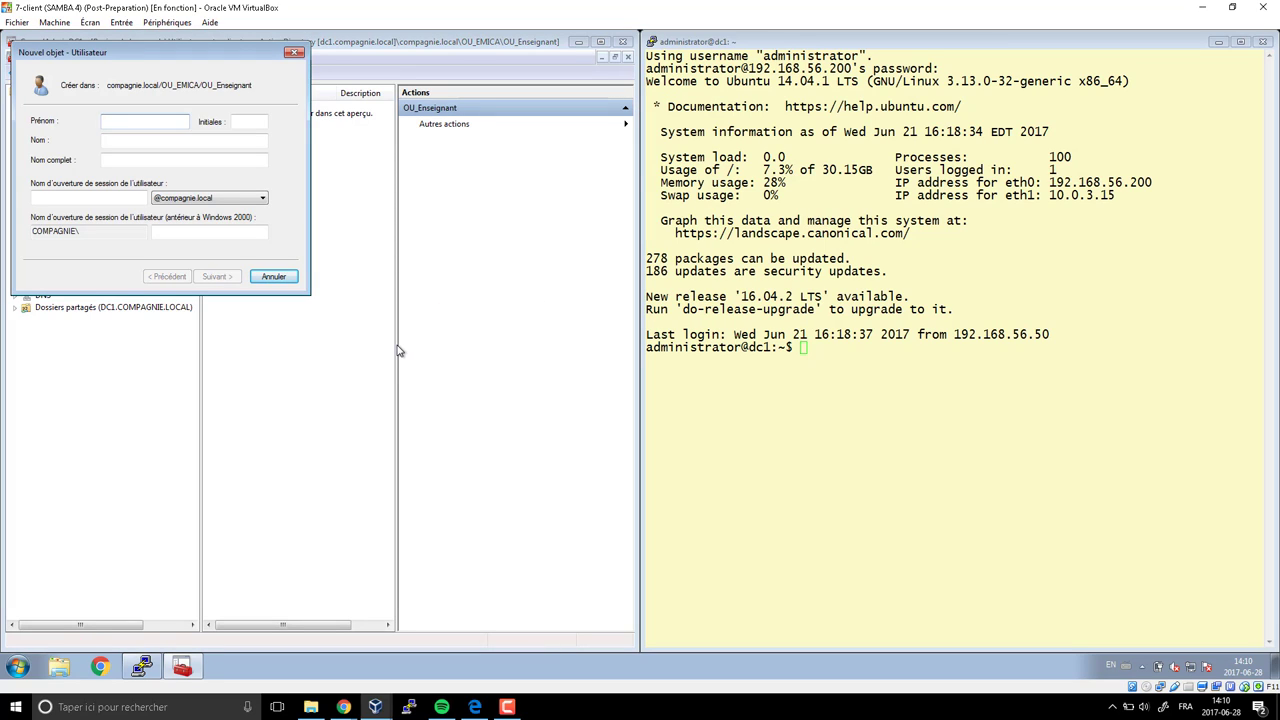
Enter the group 1 teacher's first and last name in the new-user form
key(Tab)
key(Tab)
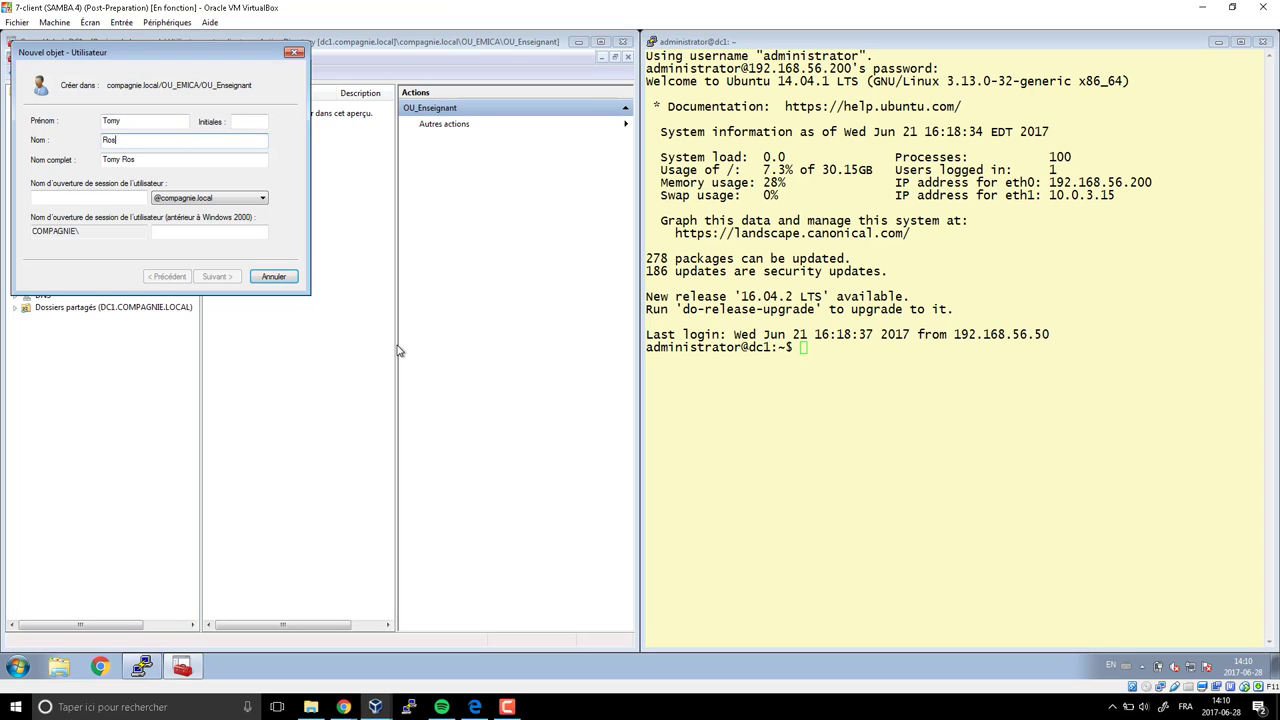
key(Tab)
key(Tab)
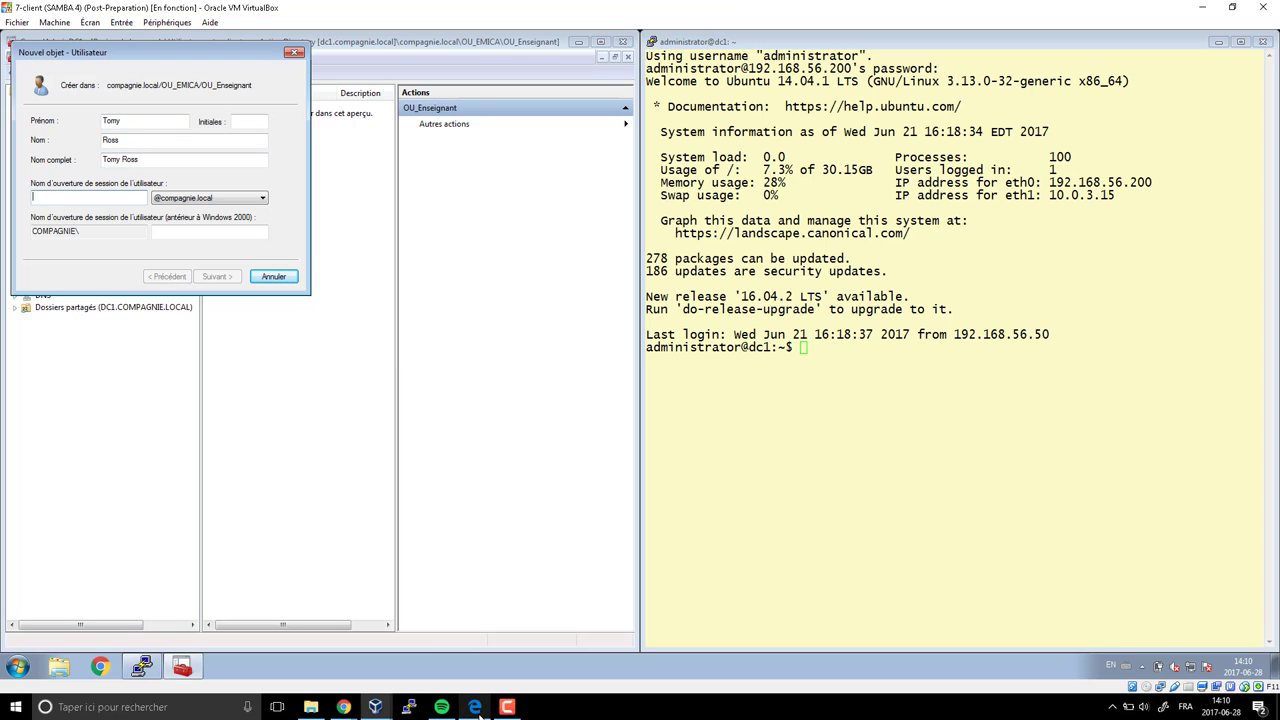
Look up the group 1 teacher's username in the planning PDF, then return to the VM
click(344, 707)
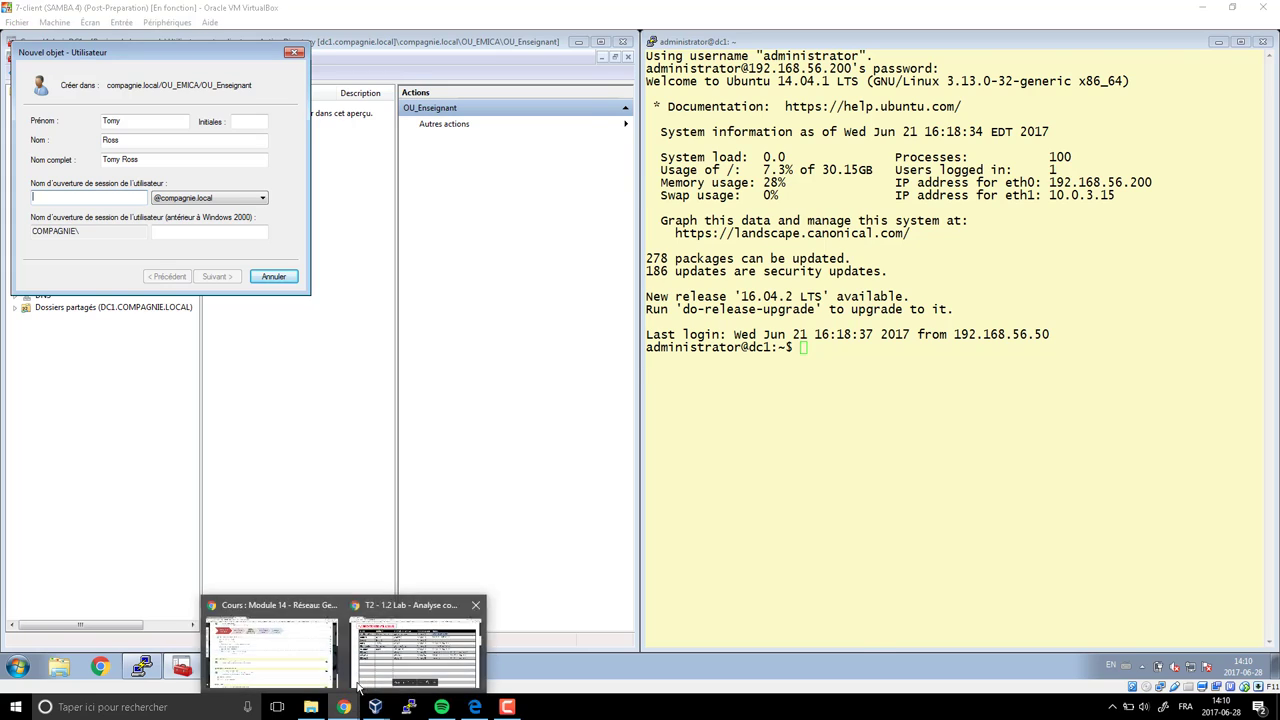
click(381, 660)
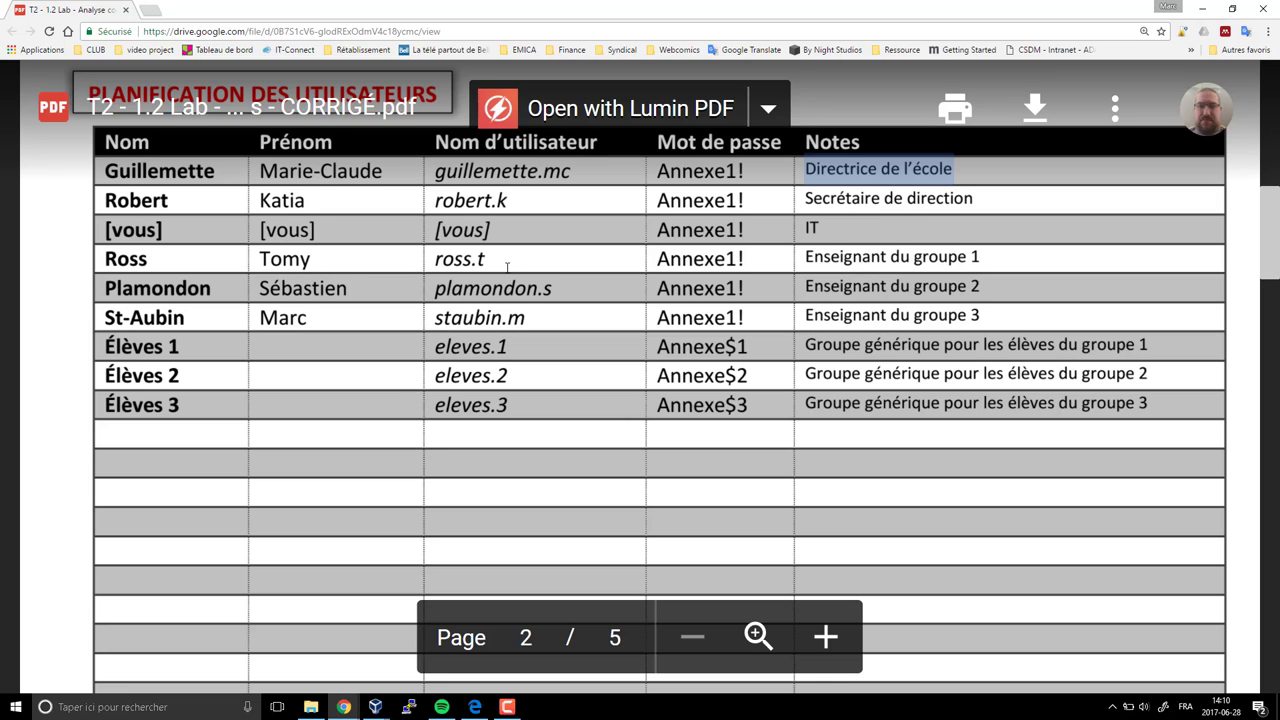
double_click(450, 260)
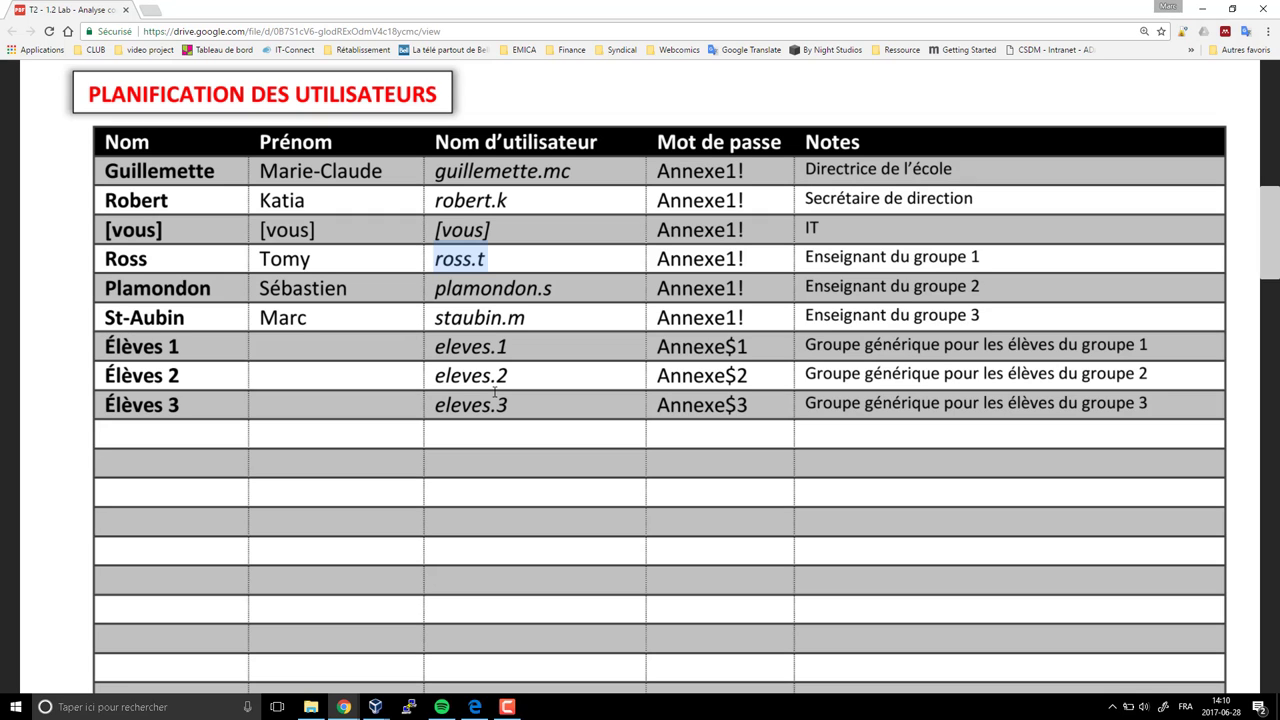
key(alt+Tab)
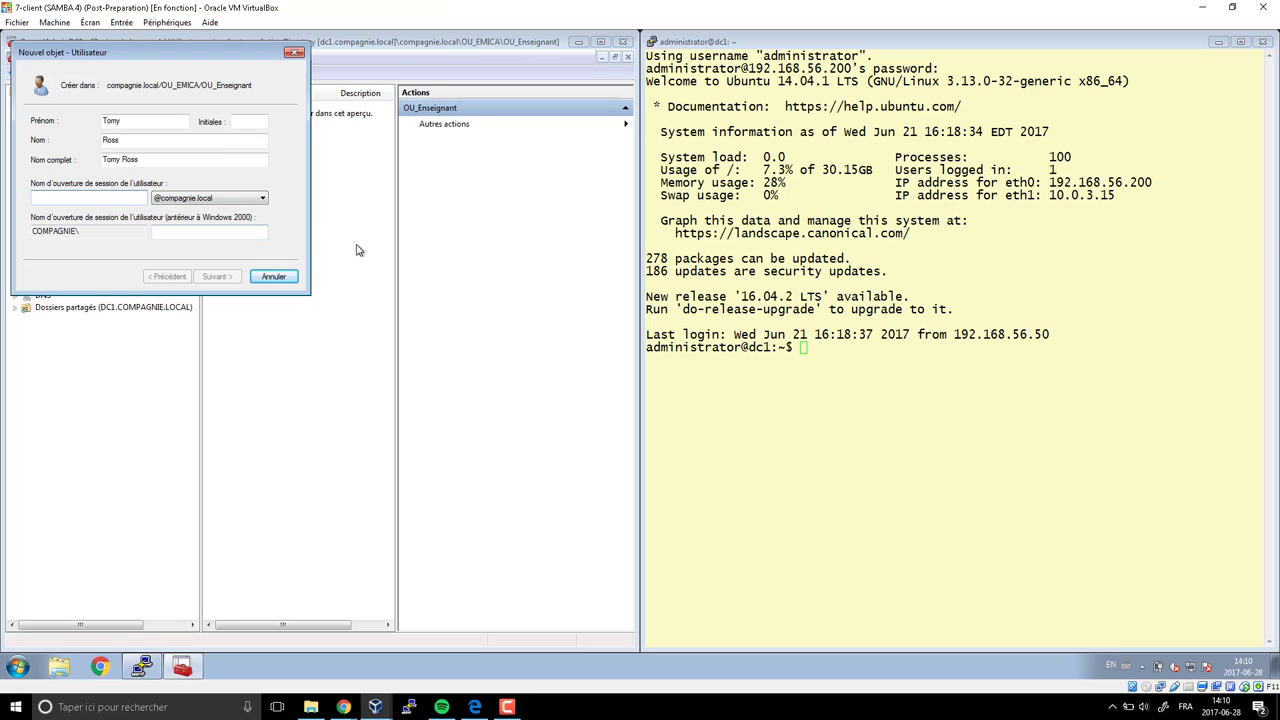
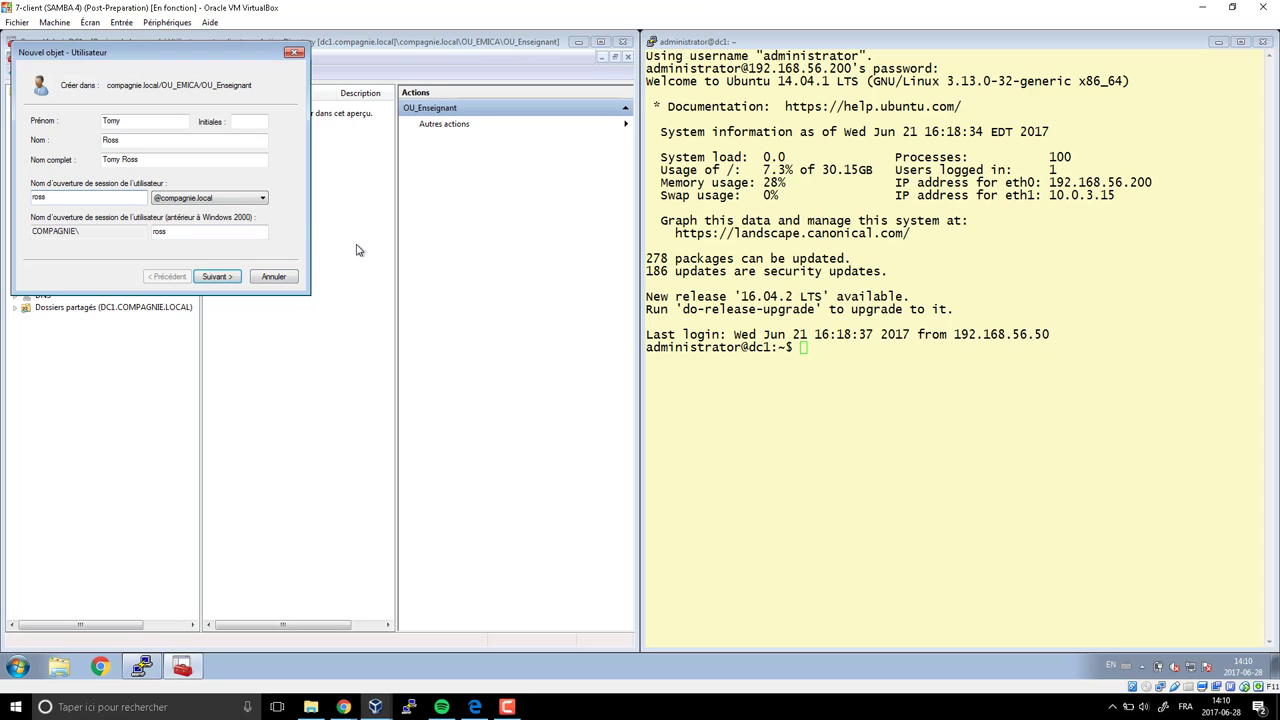
Enter the teacher's logon name and password, finish the wizard, then select OU_Eleves
key(Return)
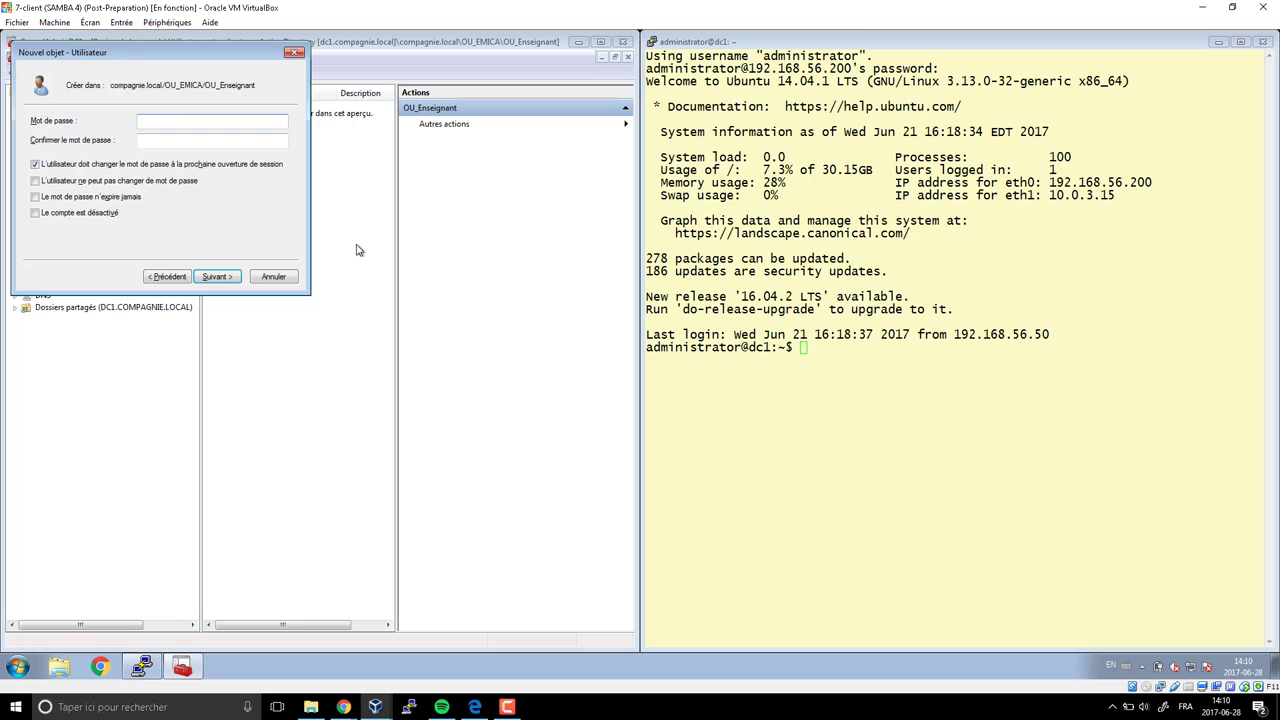
text(••••••••)
key(Tab)
text(•••••••)
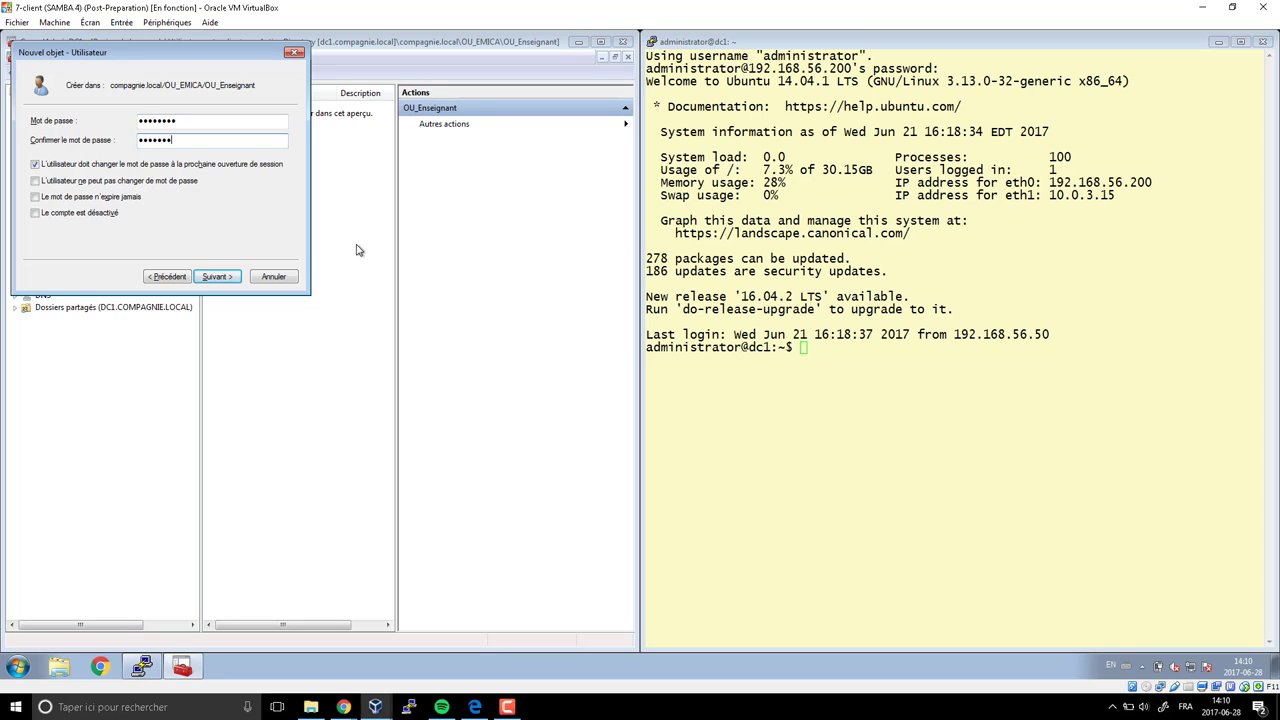
text(•)
key(Return)
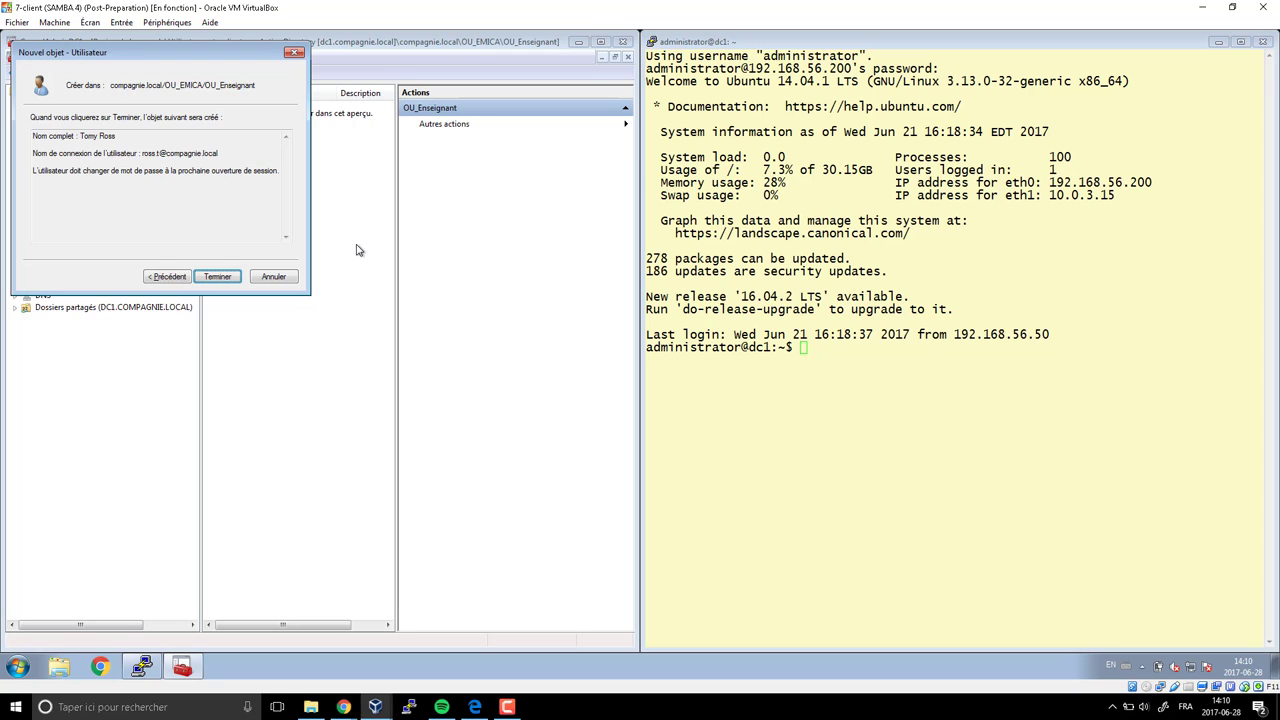
click(220, 275)
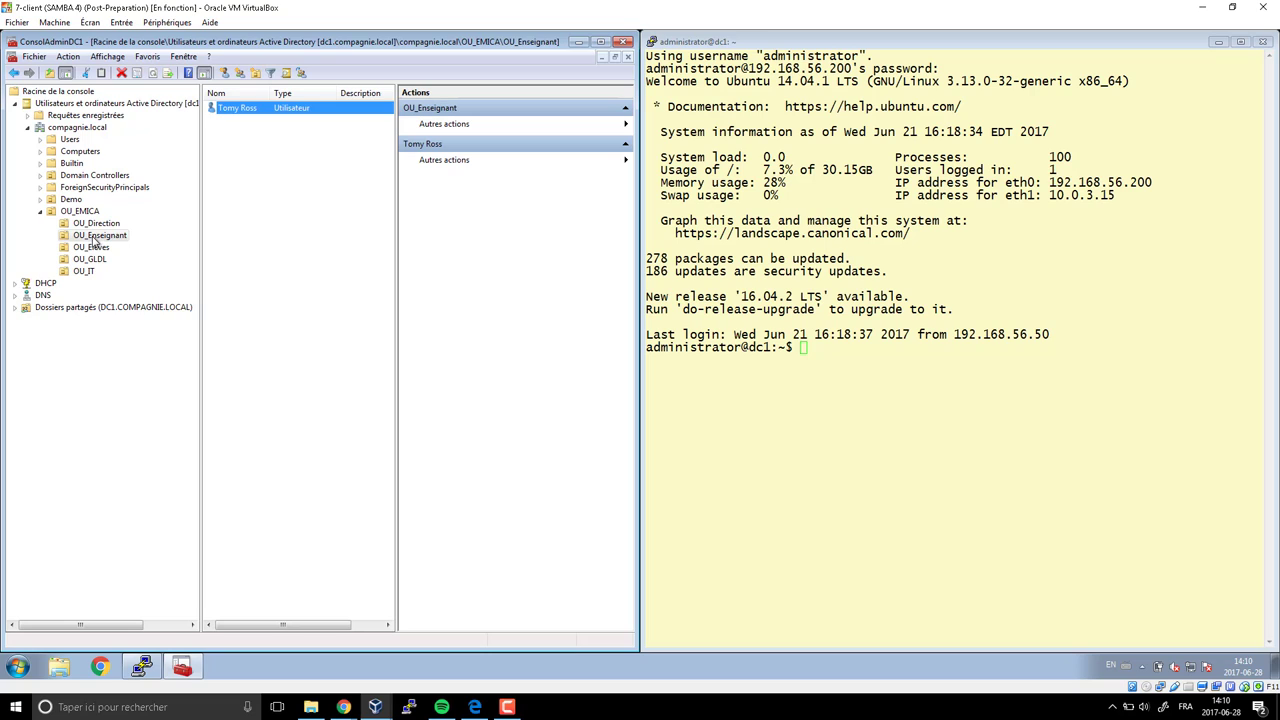
click(95, 238)
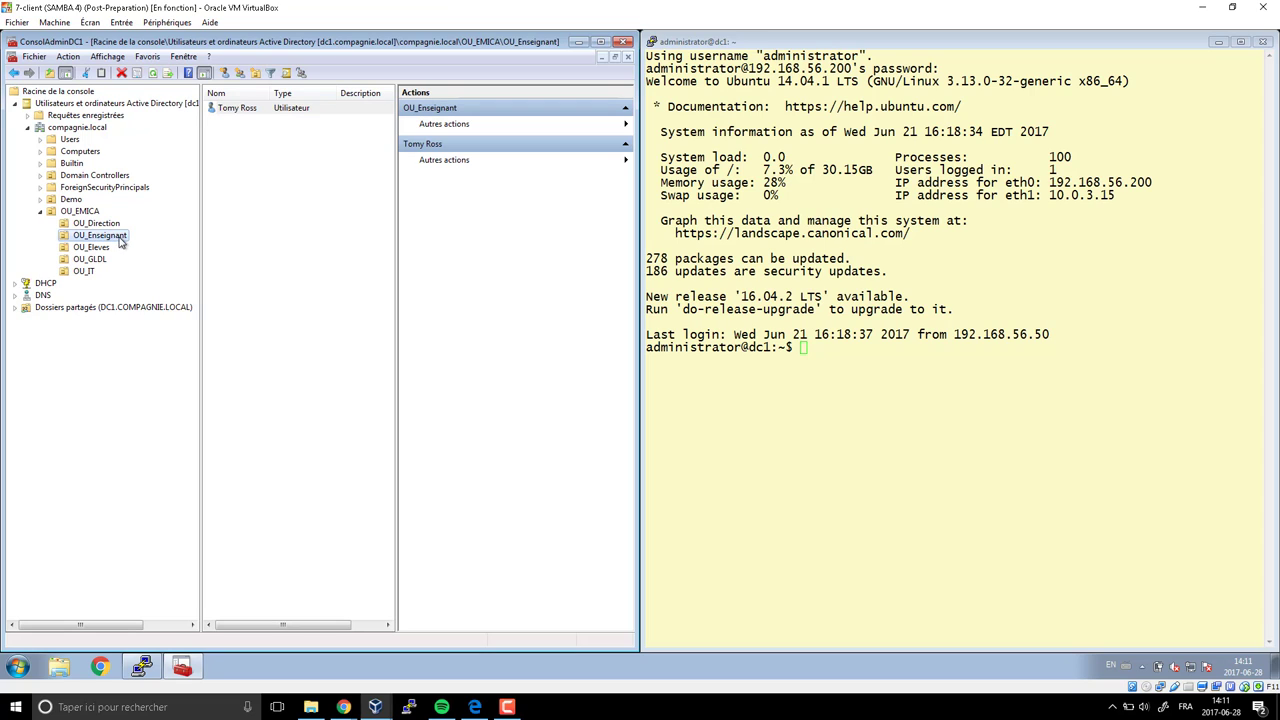
click(99, 248)
Start a new OU_Eleves user named Élève 1 with logon name 'eleve'
right_click(240, 151)
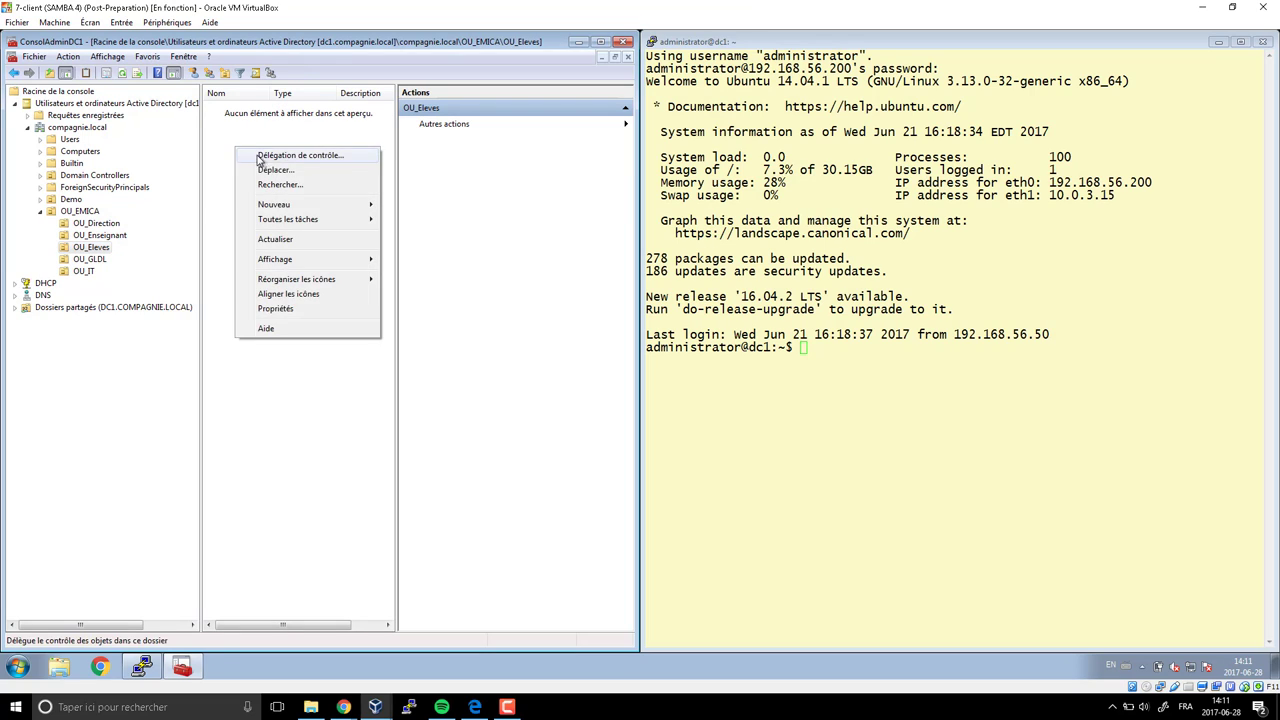
mouse_move(372, 206)
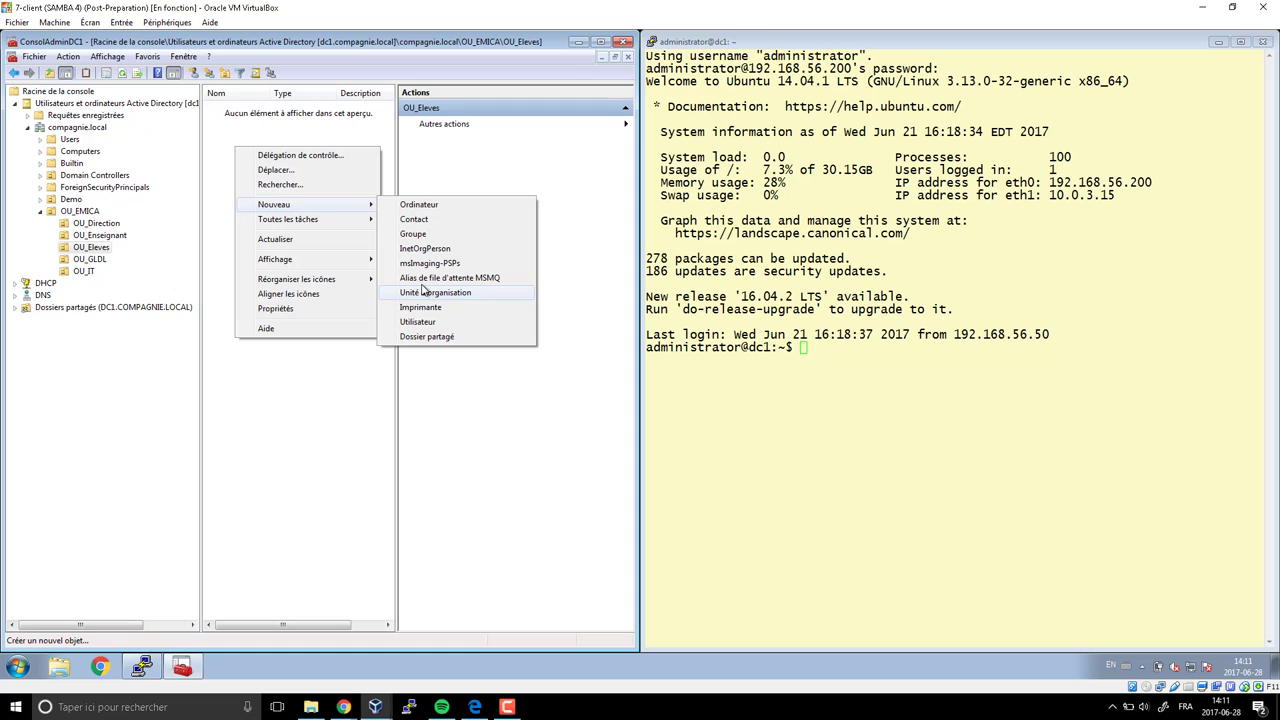
click(418, 322)
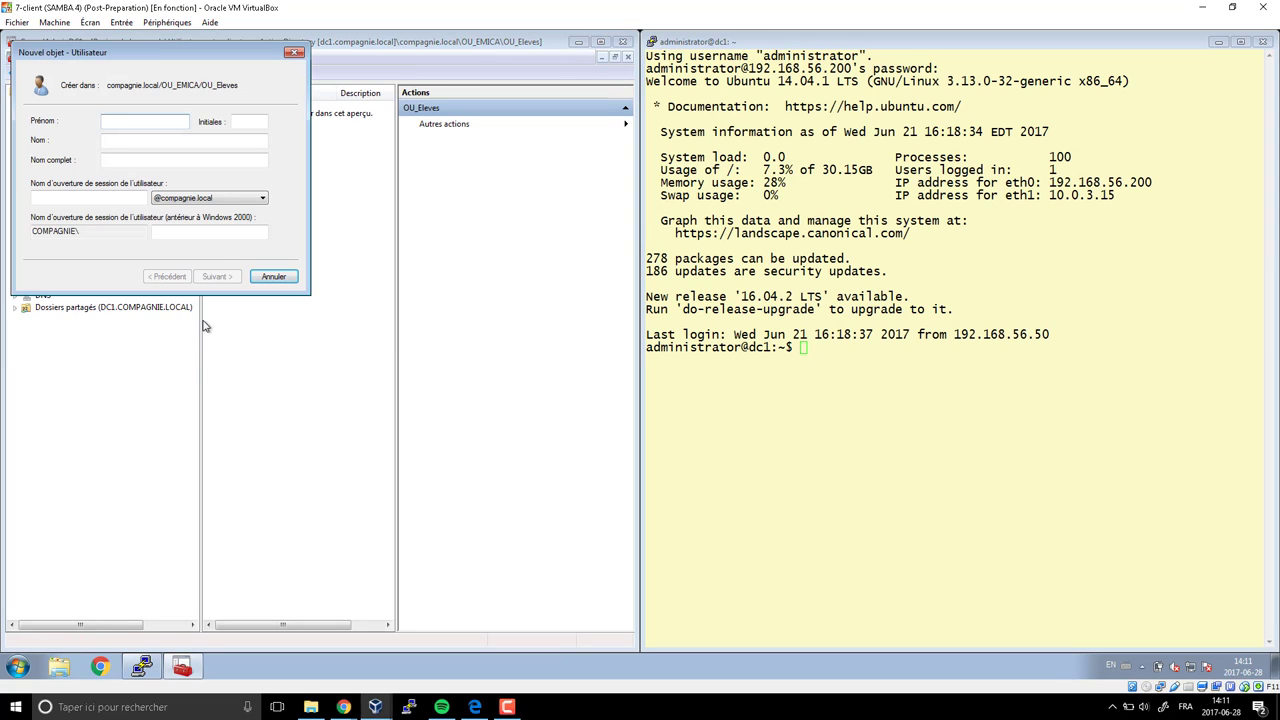
text(É)
text(l've)
key(BackSpace)
key(BackSpace)
key(BackSpace)
text(ève)
key(Tab)
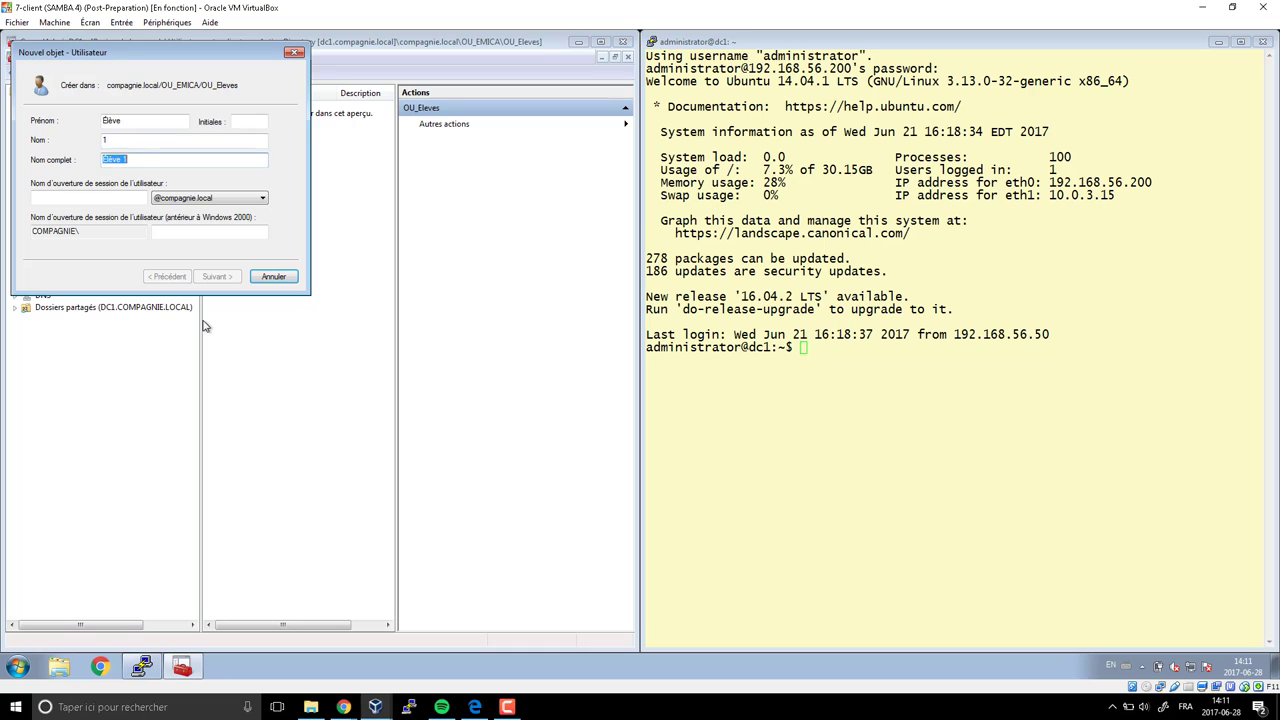
key(Tab)
text(eleve)
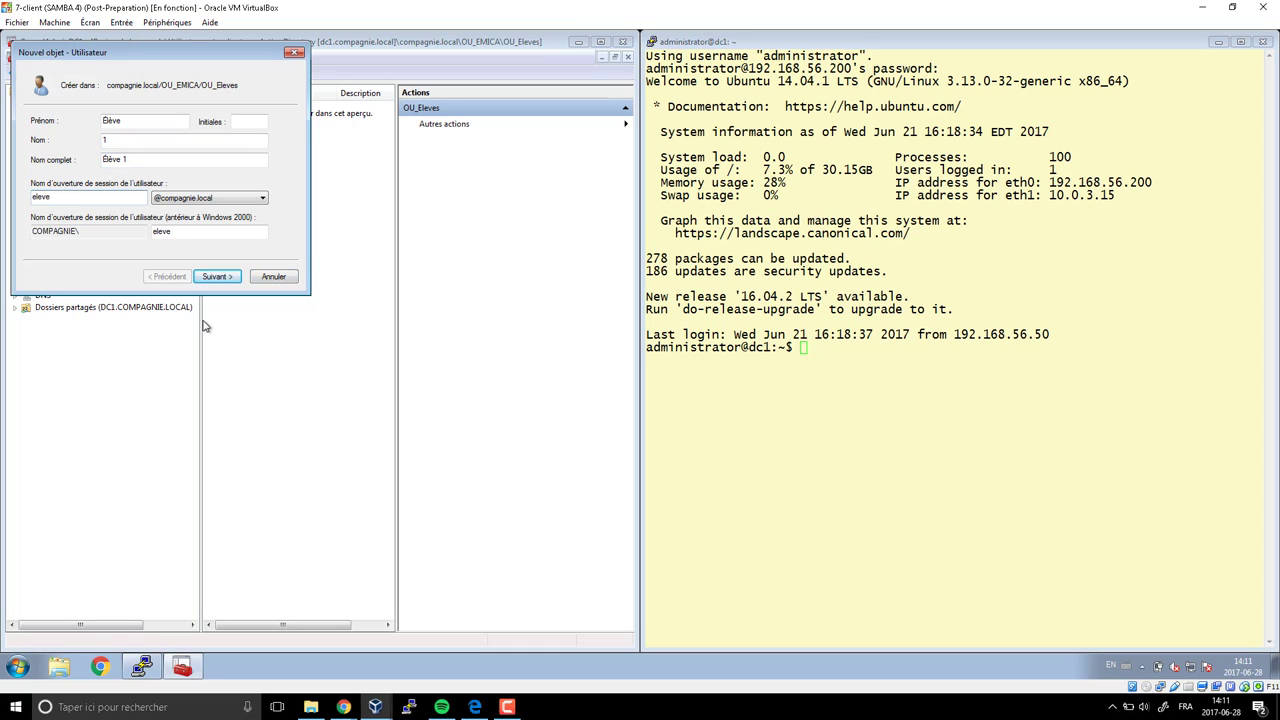
Set Élève 1's password: no change at next logon, cannot be changed, never expires
click(215, 277)
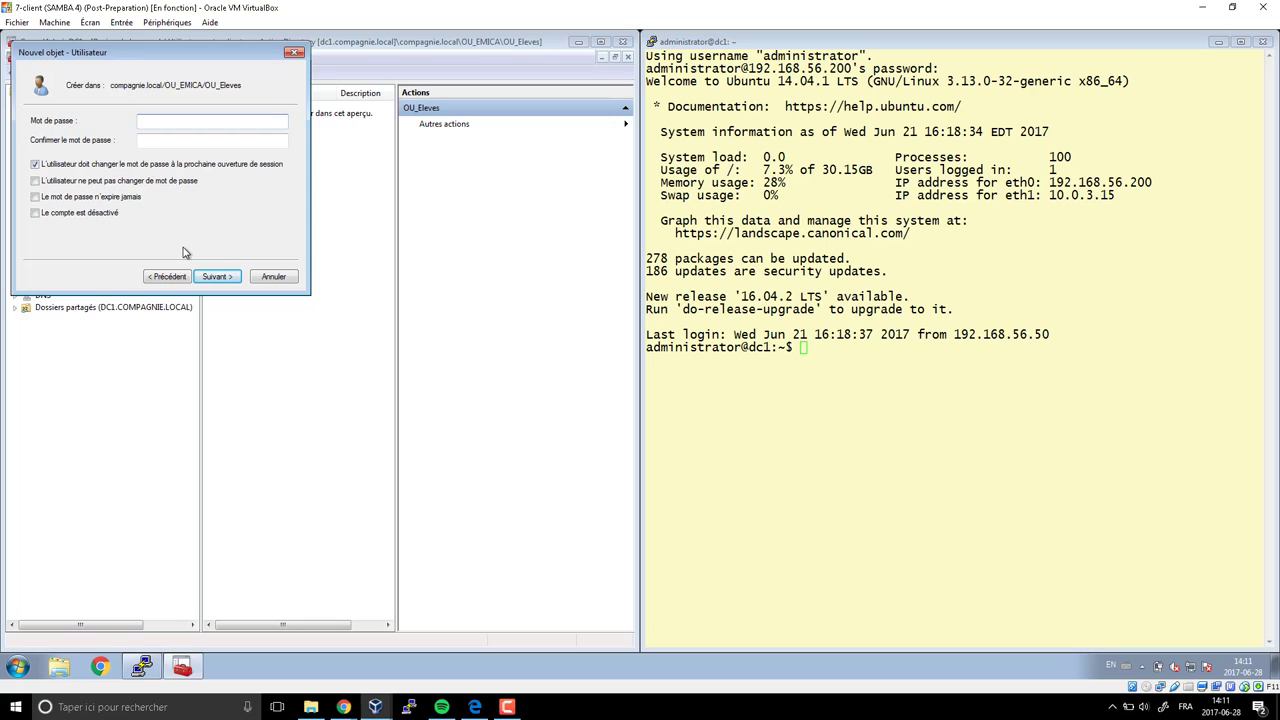
click(35, 165)
click(35, 182)
click(36, 198)
Check the student accounts' password in the full-screen planning PDF
click(137, 124)
mouse_move(343, 705)
click(410, 640)
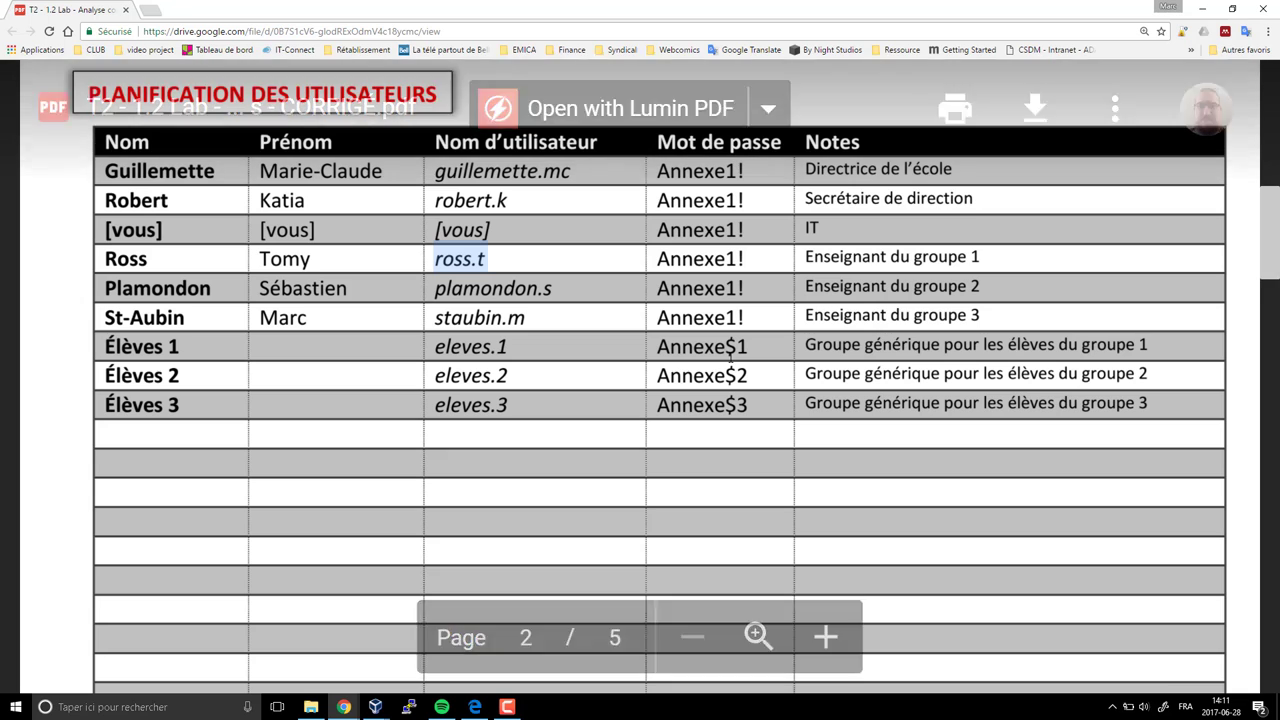
key(F11)
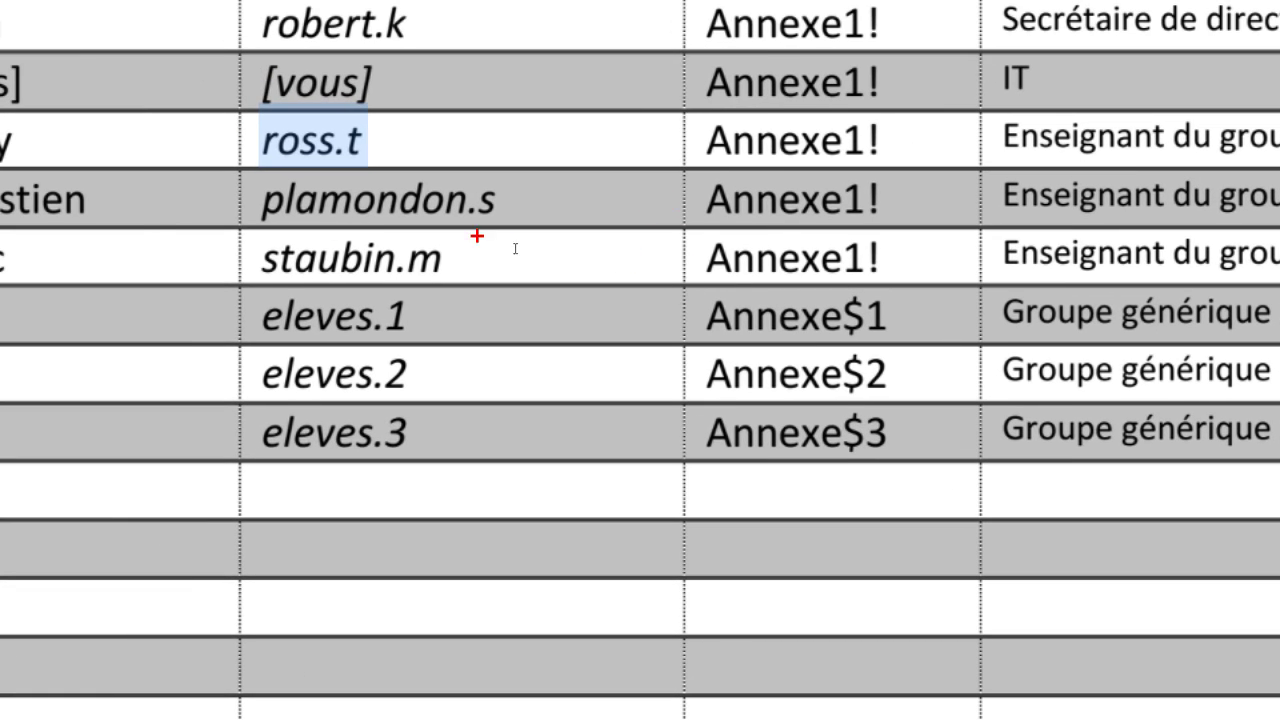
mouse_move(270, 242)
mouse_down()
mouse_move(800, 308)
mouse_move(920, 462)
mouse_up()
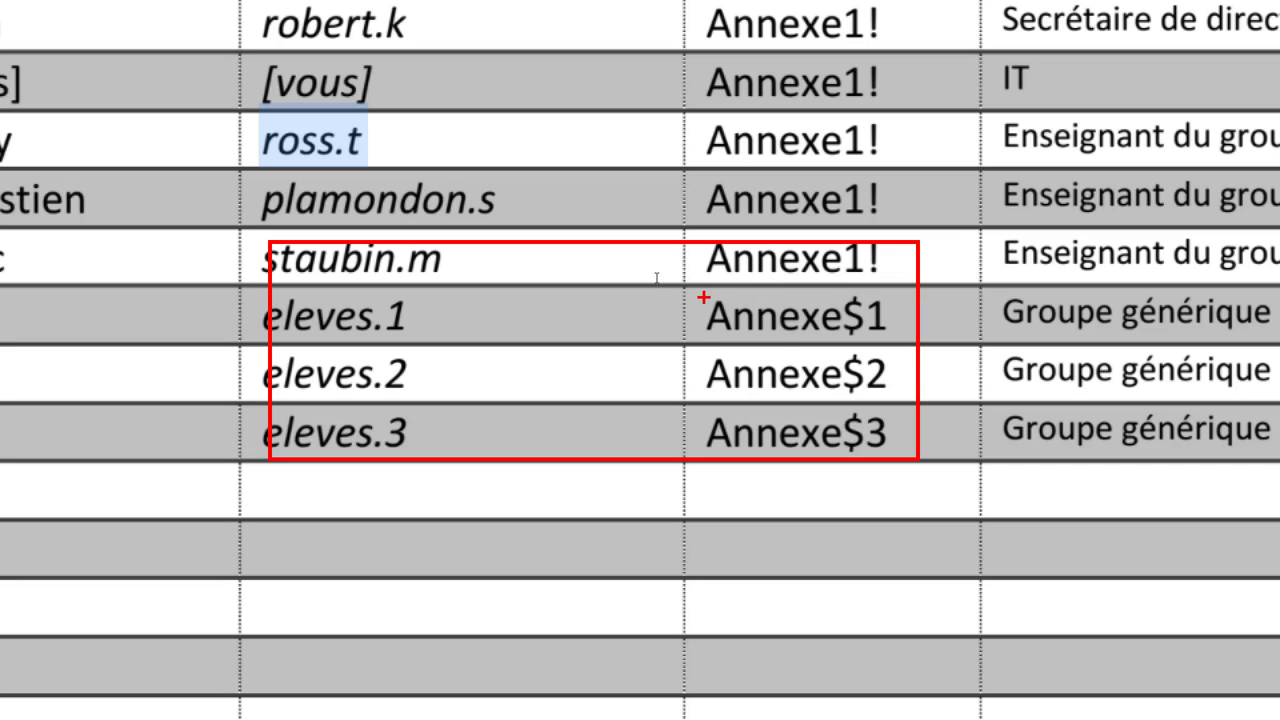
mouse_move(704, 297)
mouse_down()
mouse_move(712, 358)
mouse_move(870, 406)
mouse_move(884, 350)
mouse_move(672, 328)
mouse_move(745, 432)
mouse_up()
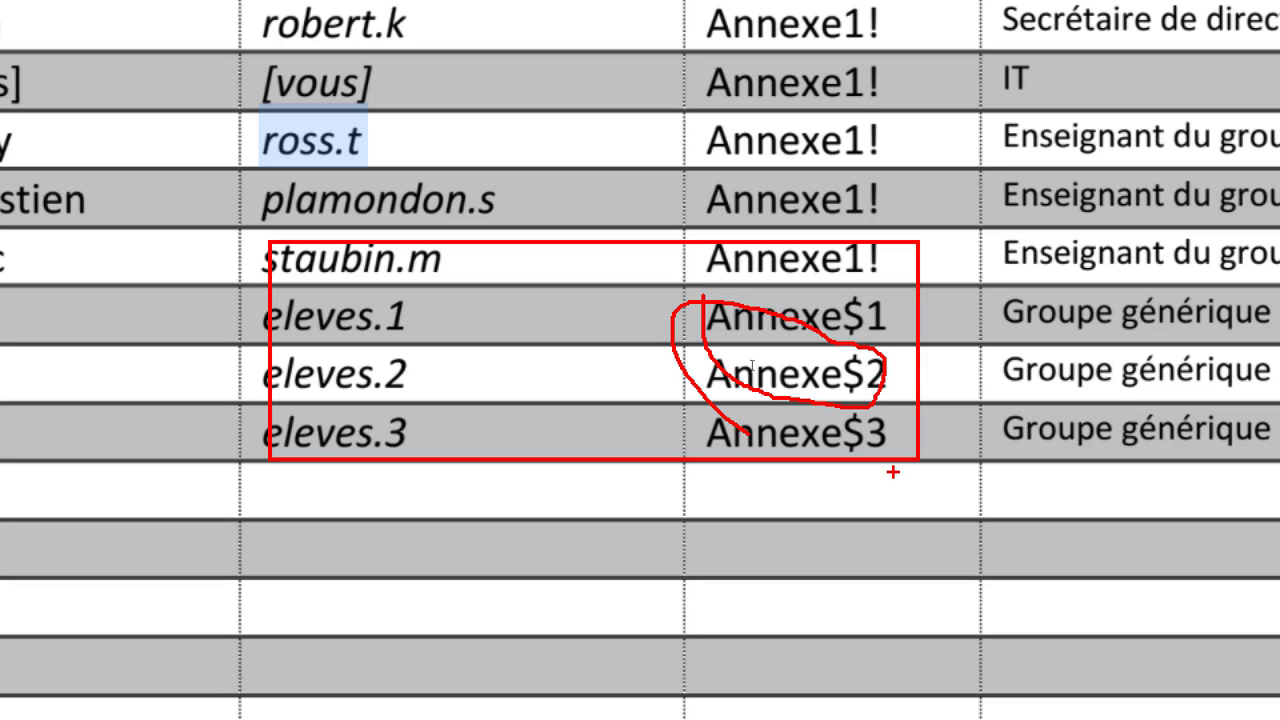
key(Escape)
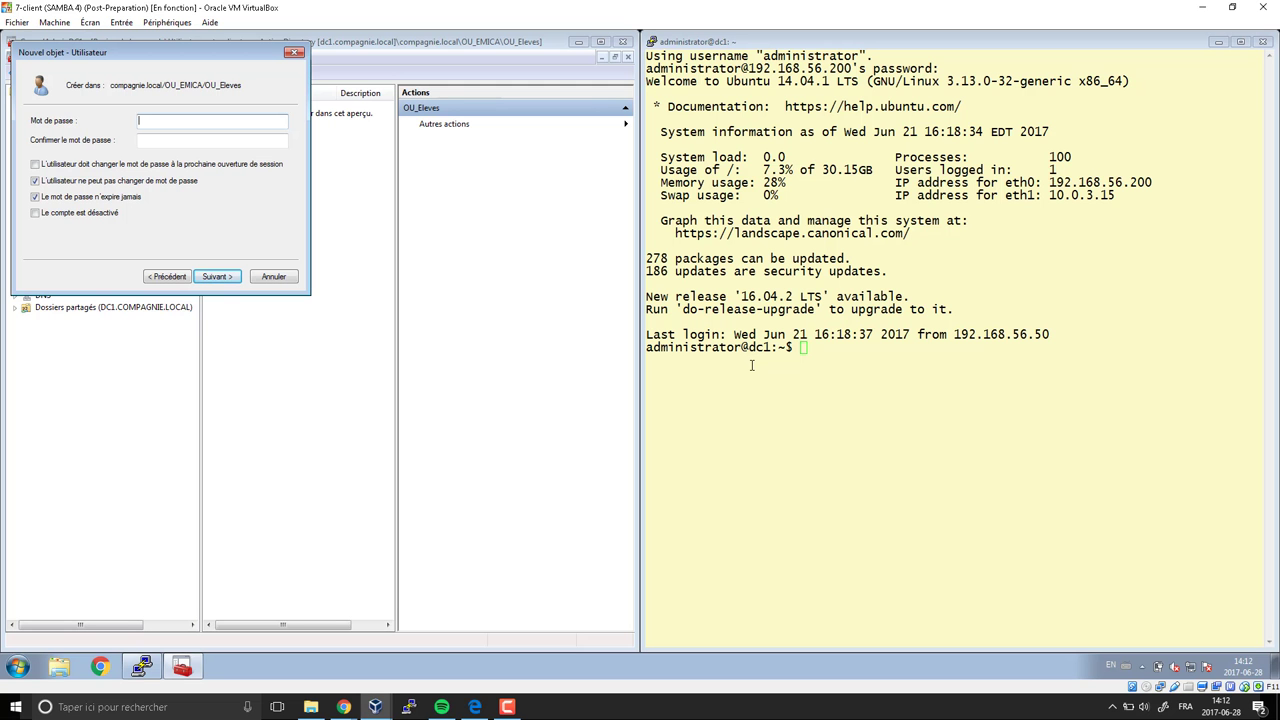
Enter and confirm Élève 1's password and finish creating the account
text(*******)
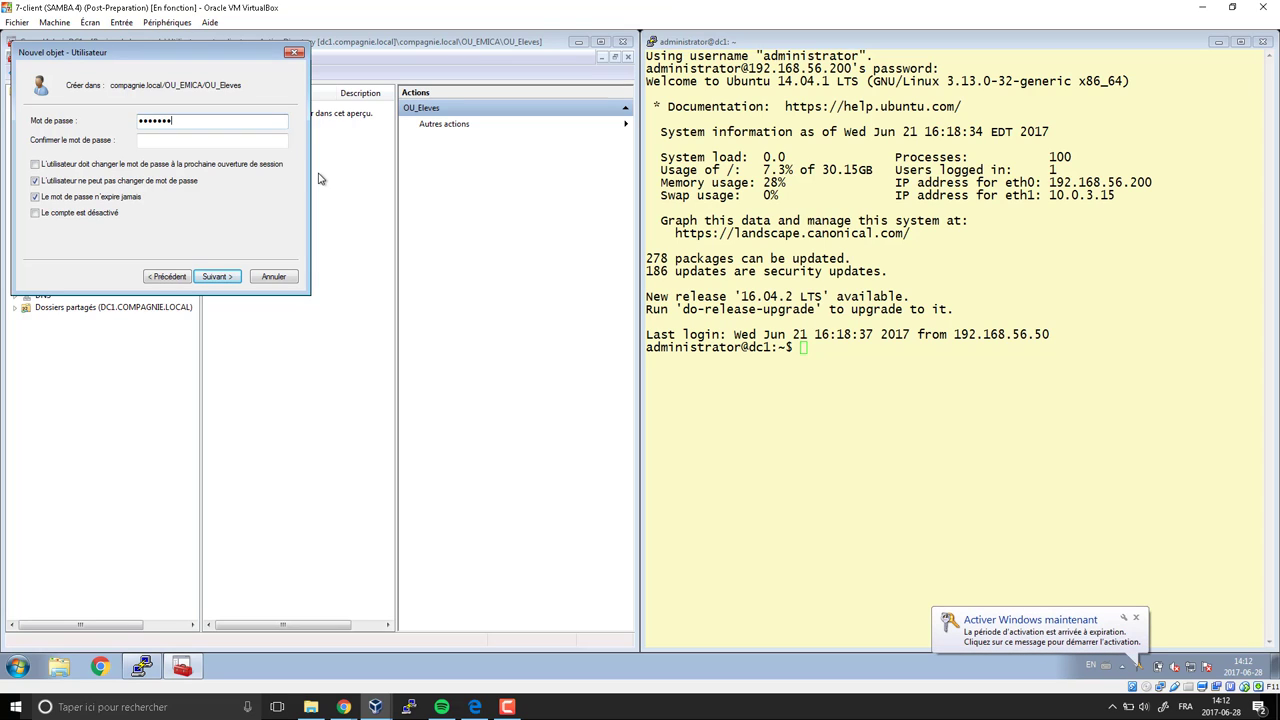
mouse_move(343, 707)
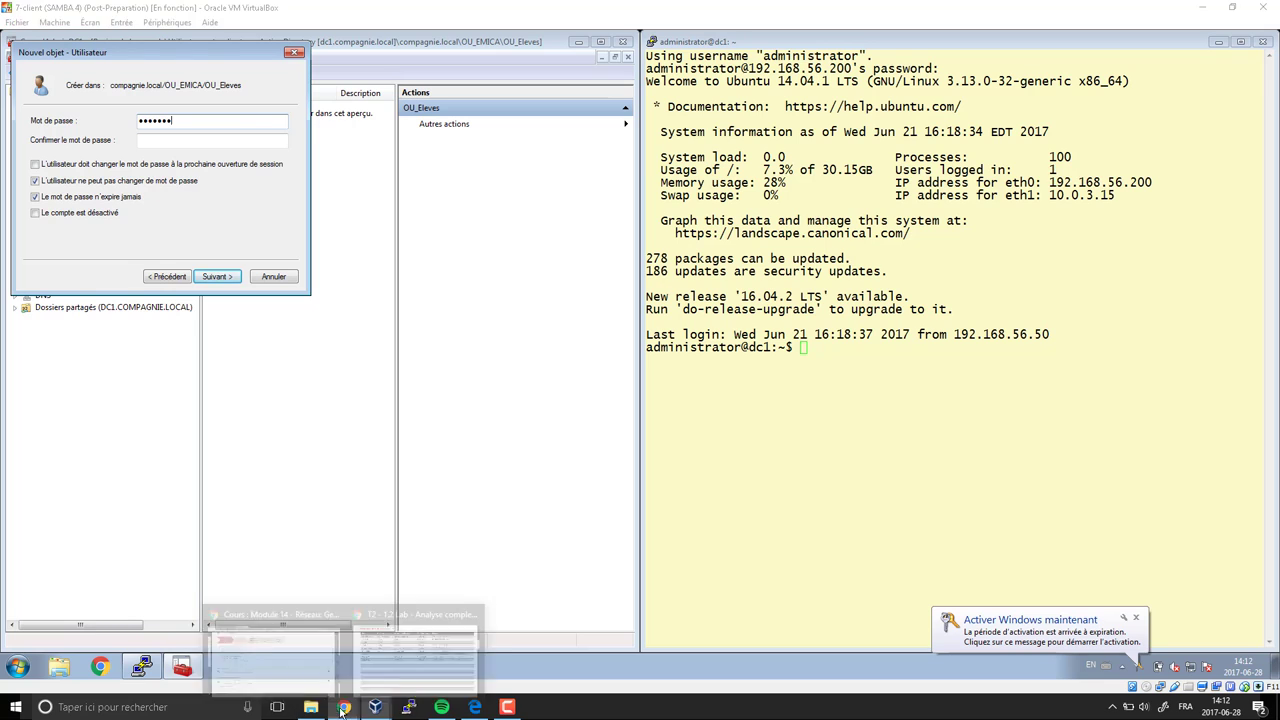
click(365, 675)
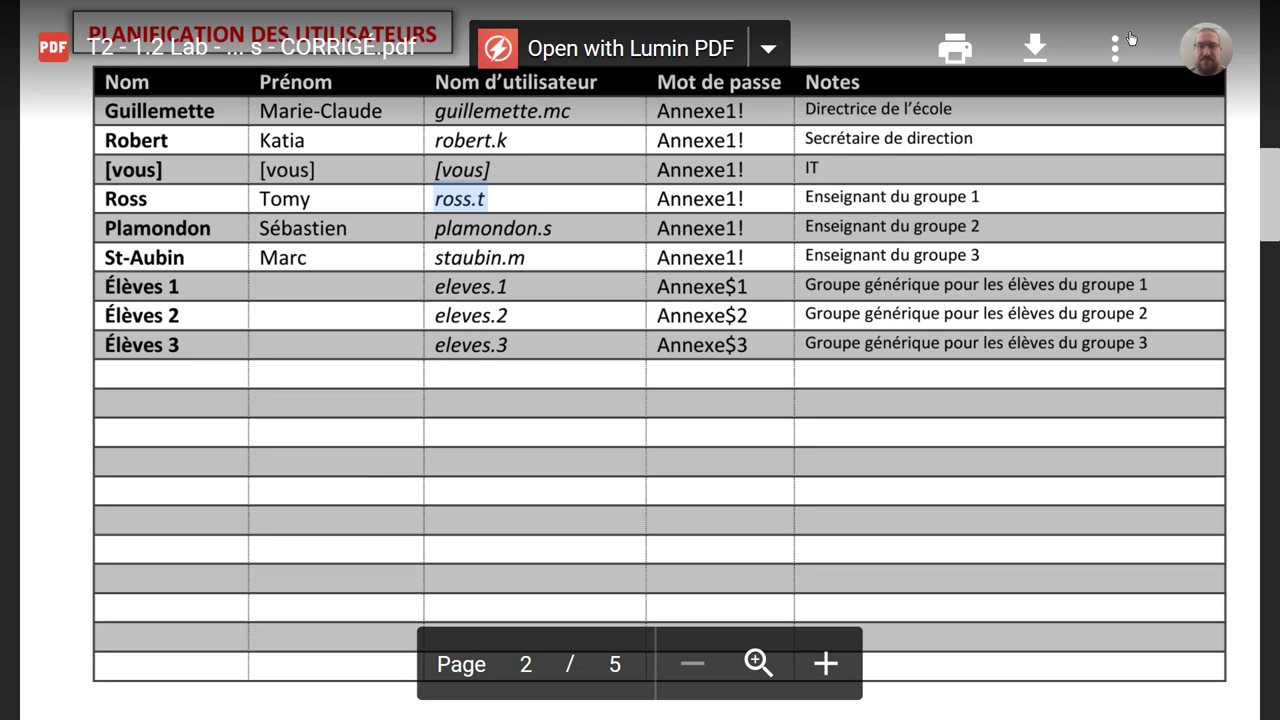
key(alt+Tab)
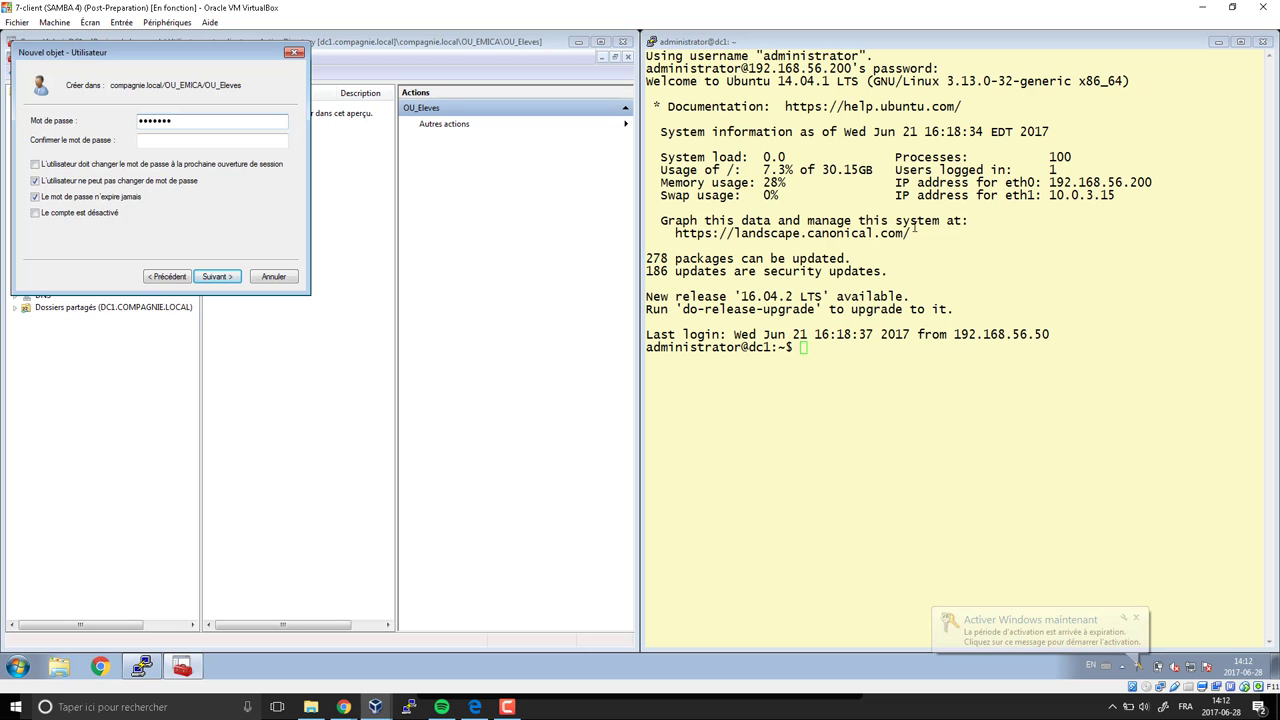
text(d)
key(Tab)
text(Pass)
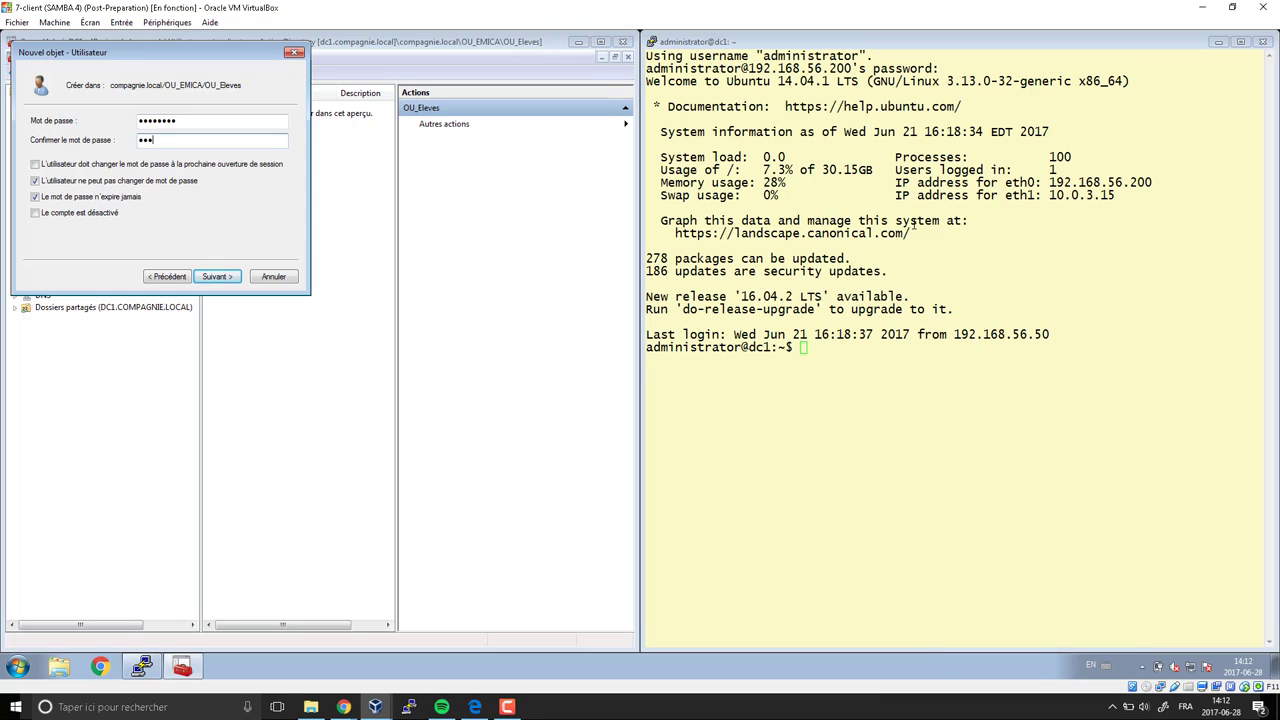
text(w0rd)
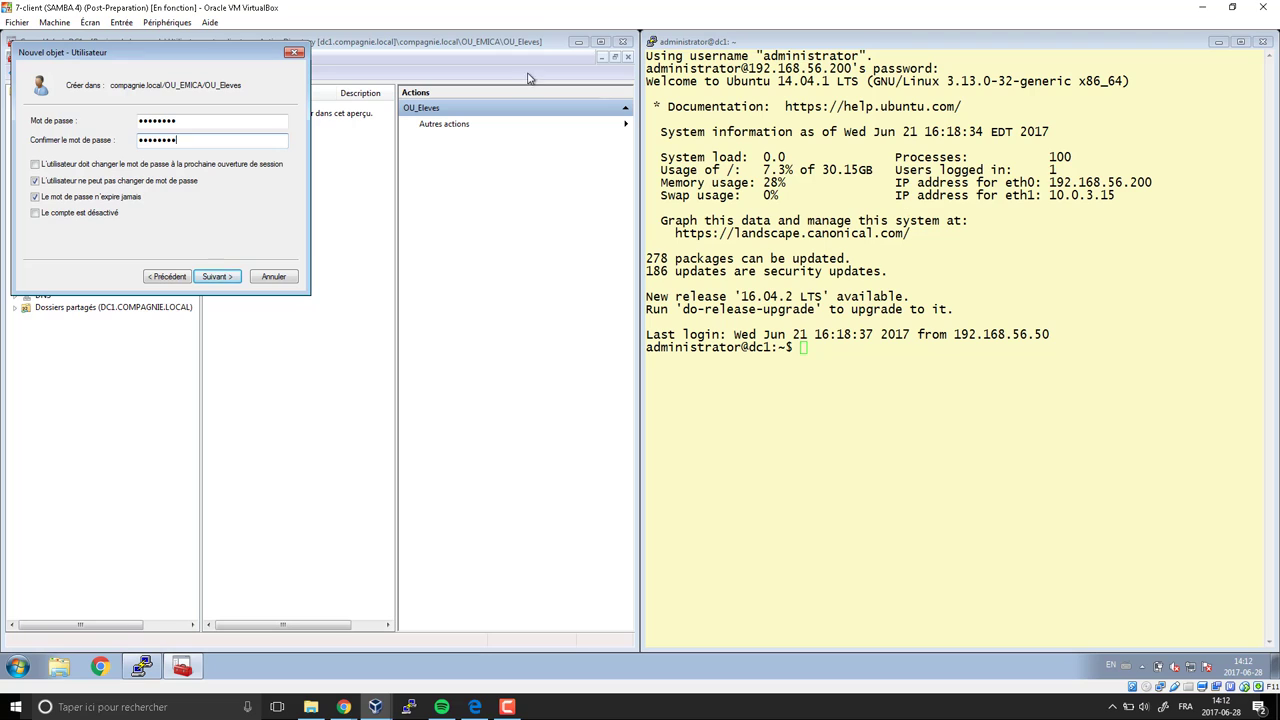
click(228, 278)
click(218, 277)
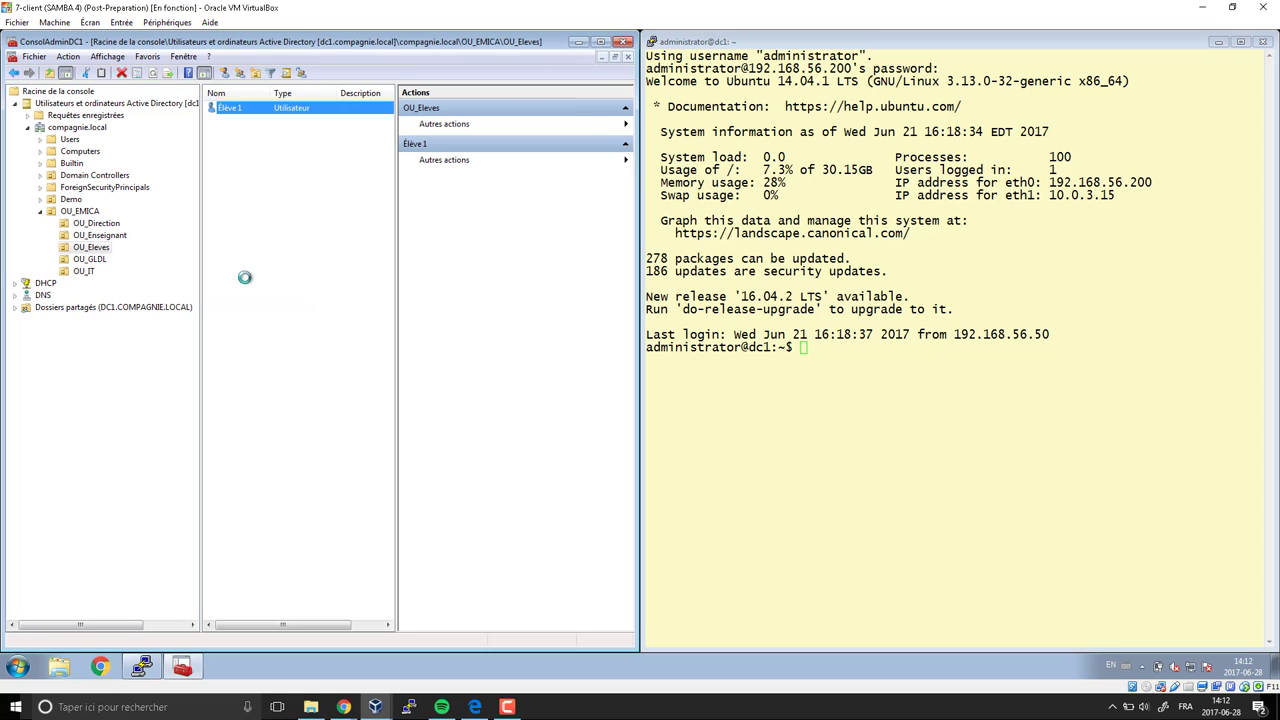
Browse OU_GLDL and OU_IT, then open Users, widen the list and select Administrator
click(94, 261)
click(92, 272)
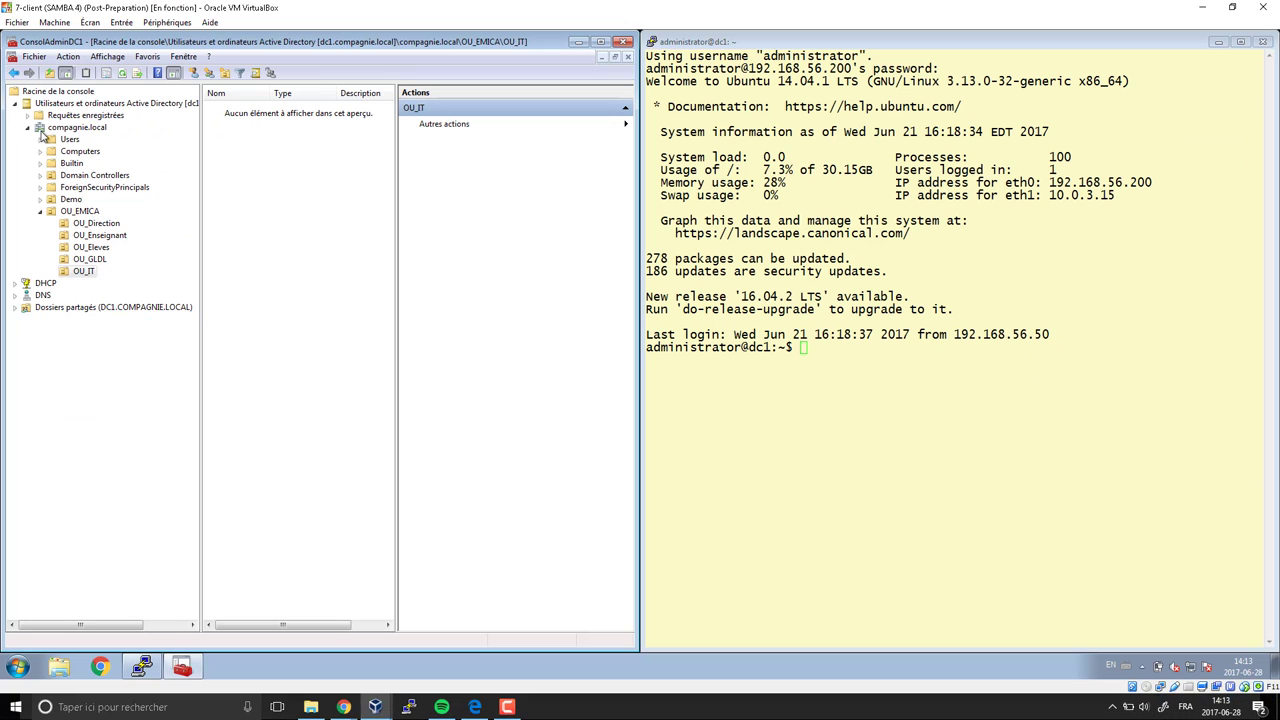
click(135, 144)
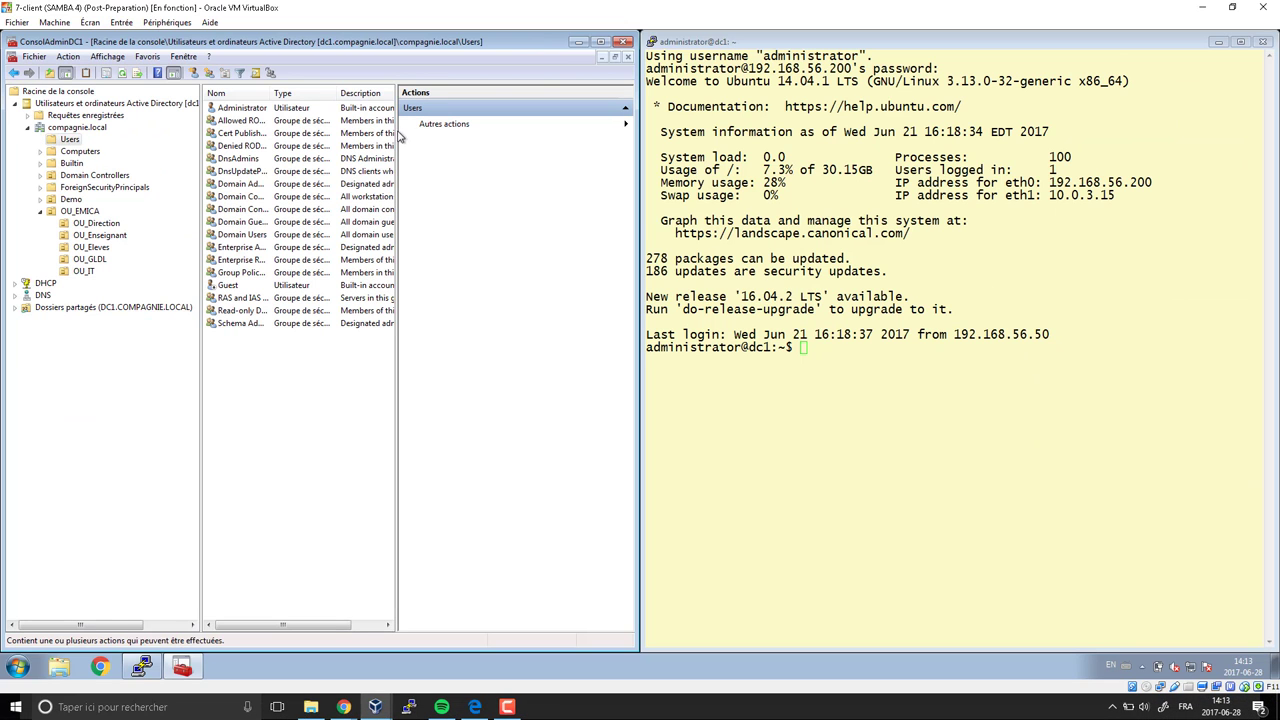
drag(398, 135, 538, 151)
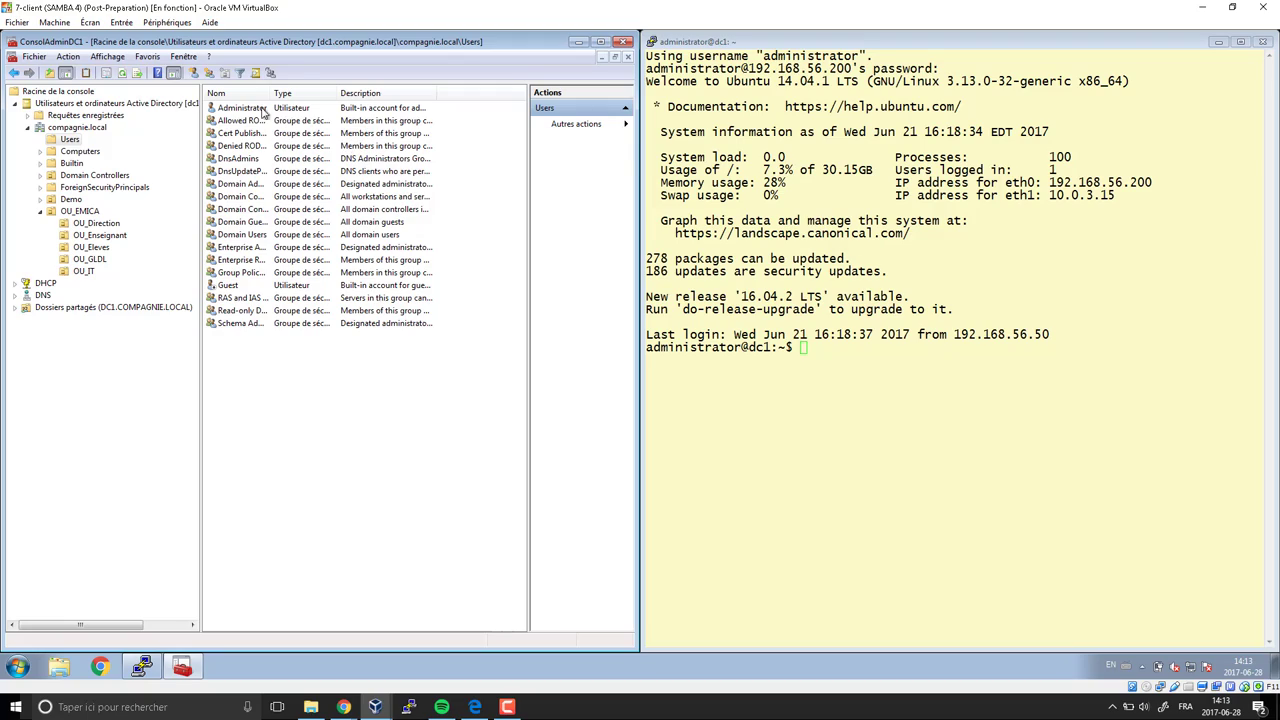
click(256, 110)
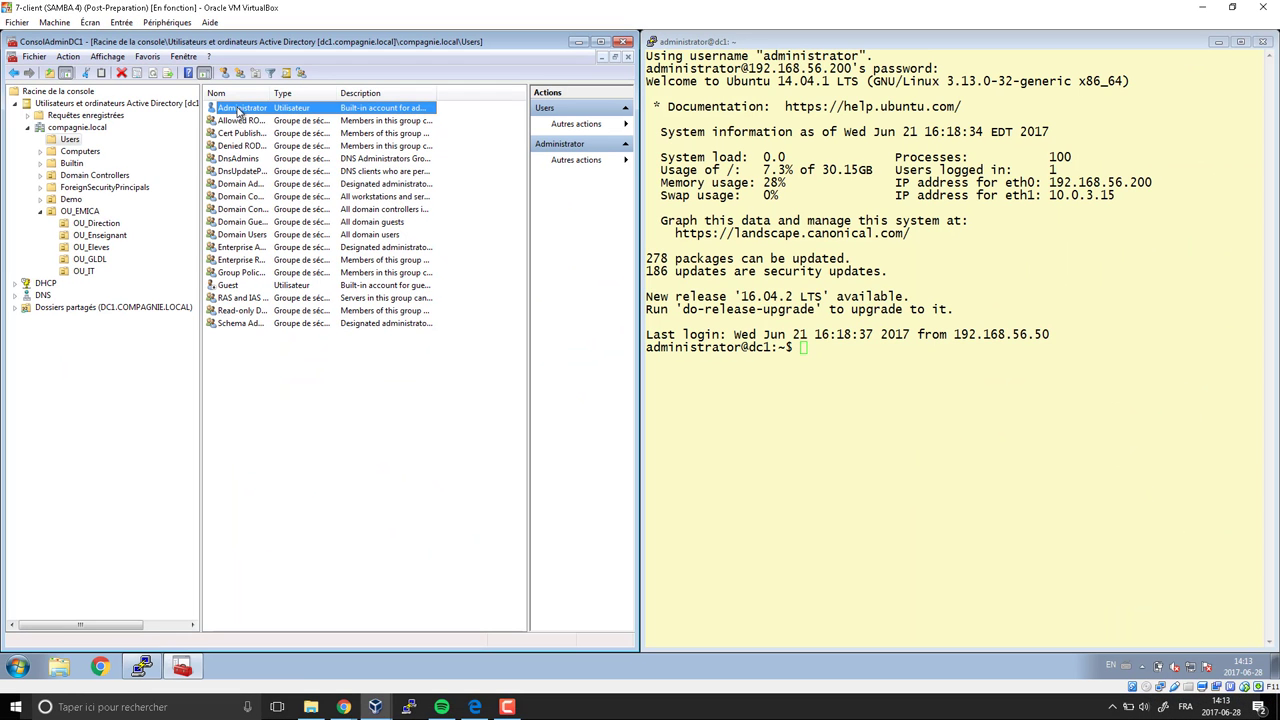
Copy the Administrator account into a new user, entering the new admin's first, last and logon names
right_click(238, 111)
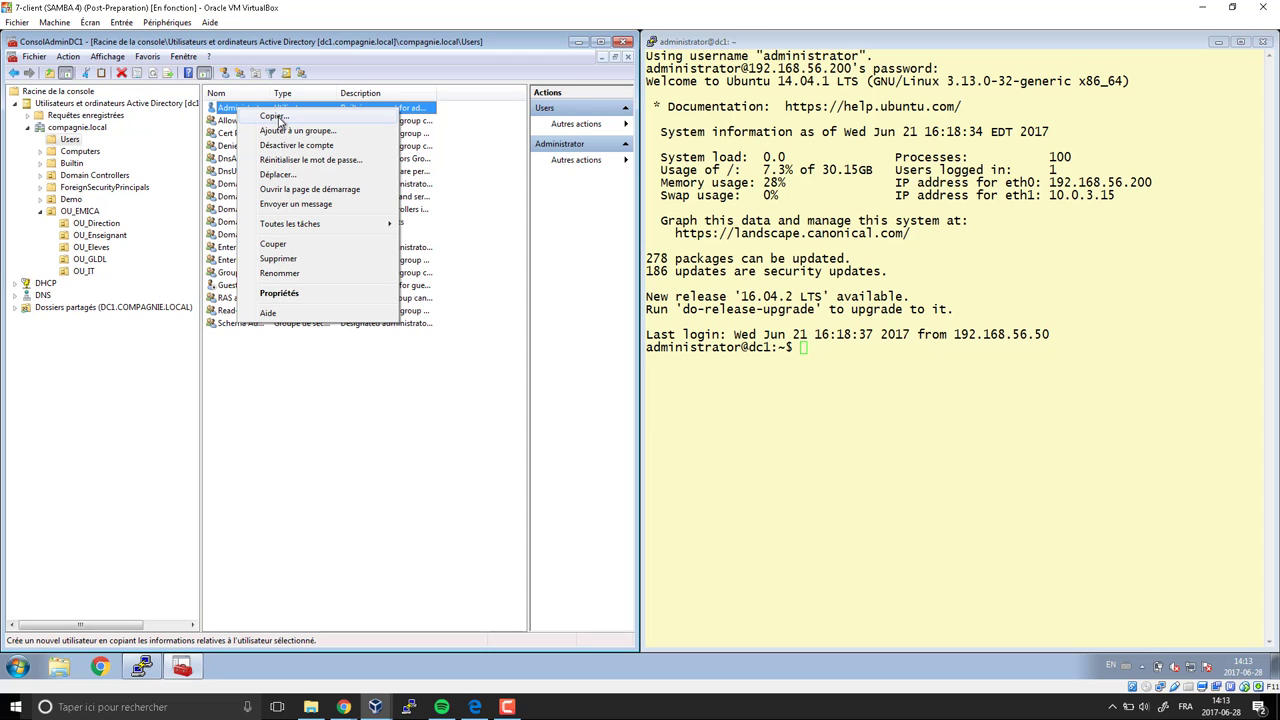
click(278, 117)
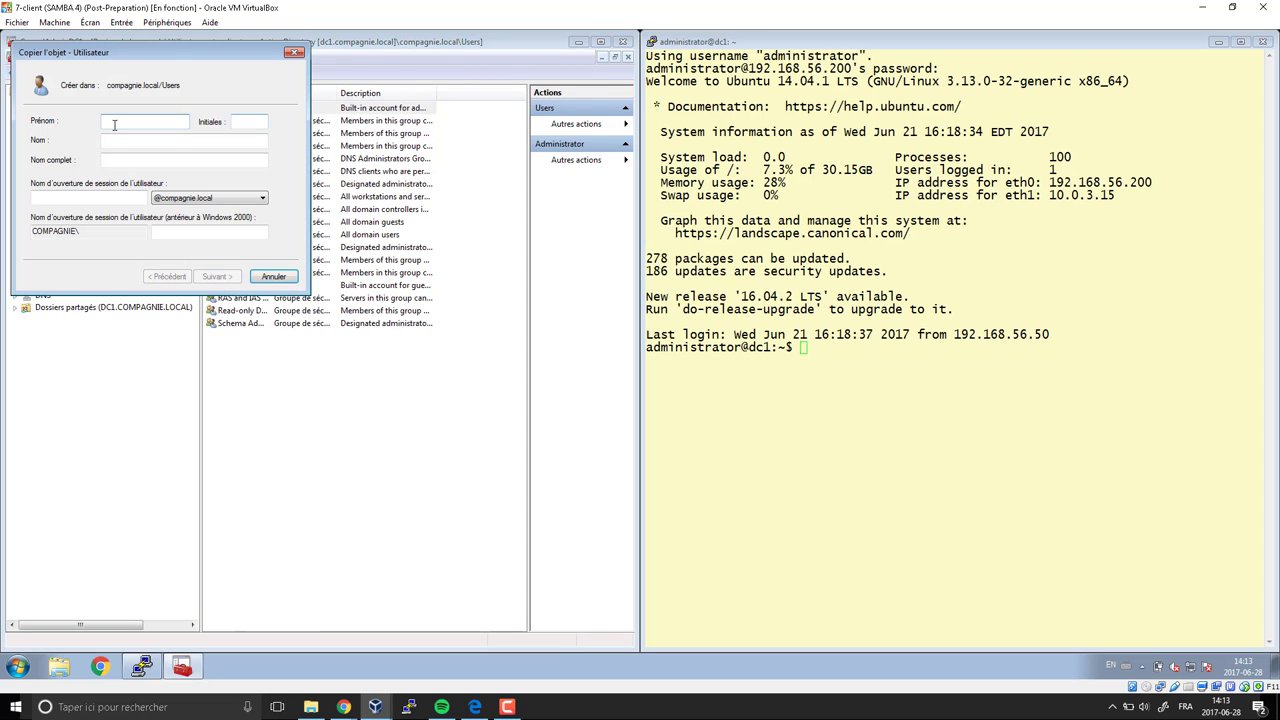
drag(168, 54, 363, 143)
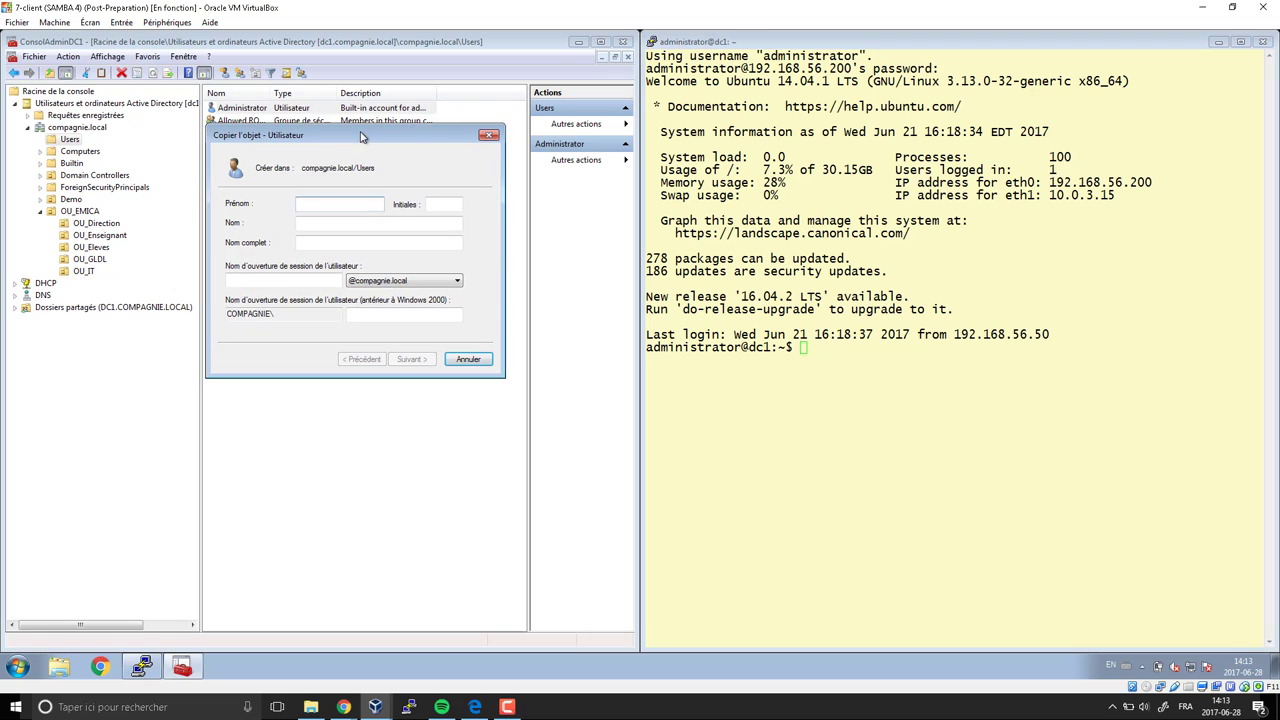
key(Tab)
key(Tab)
key(Tab)
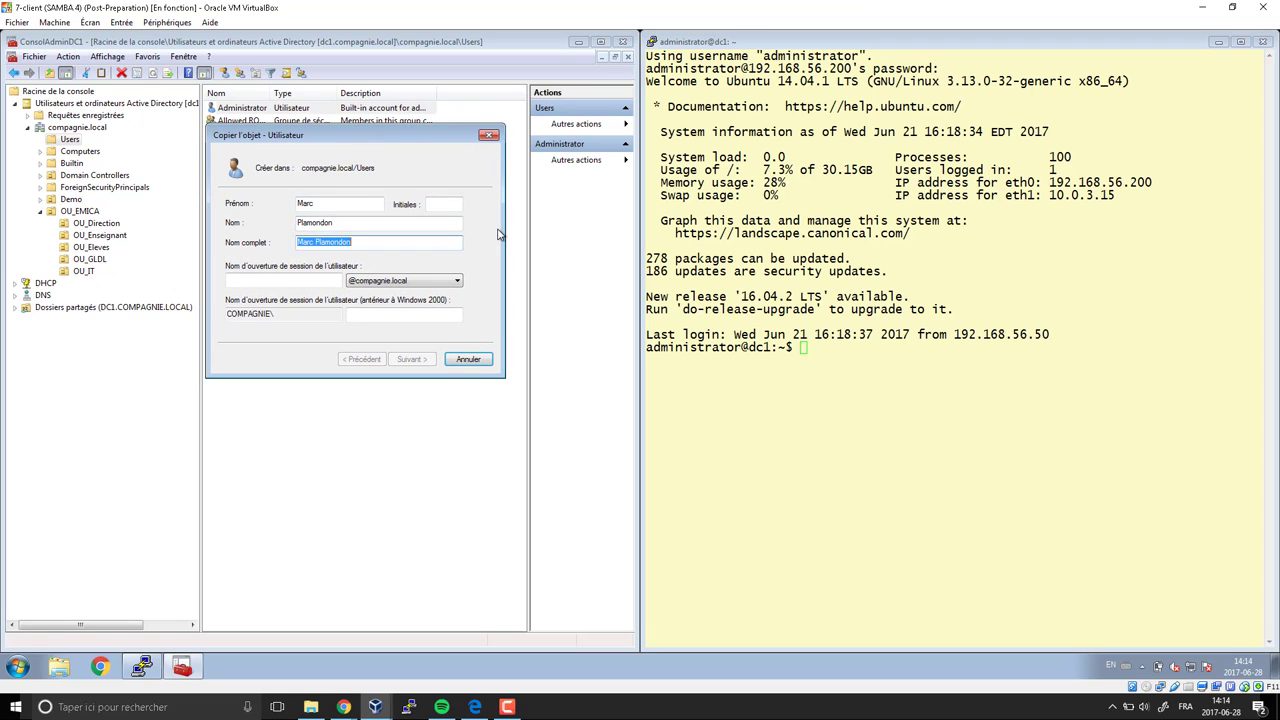
key(Tab)
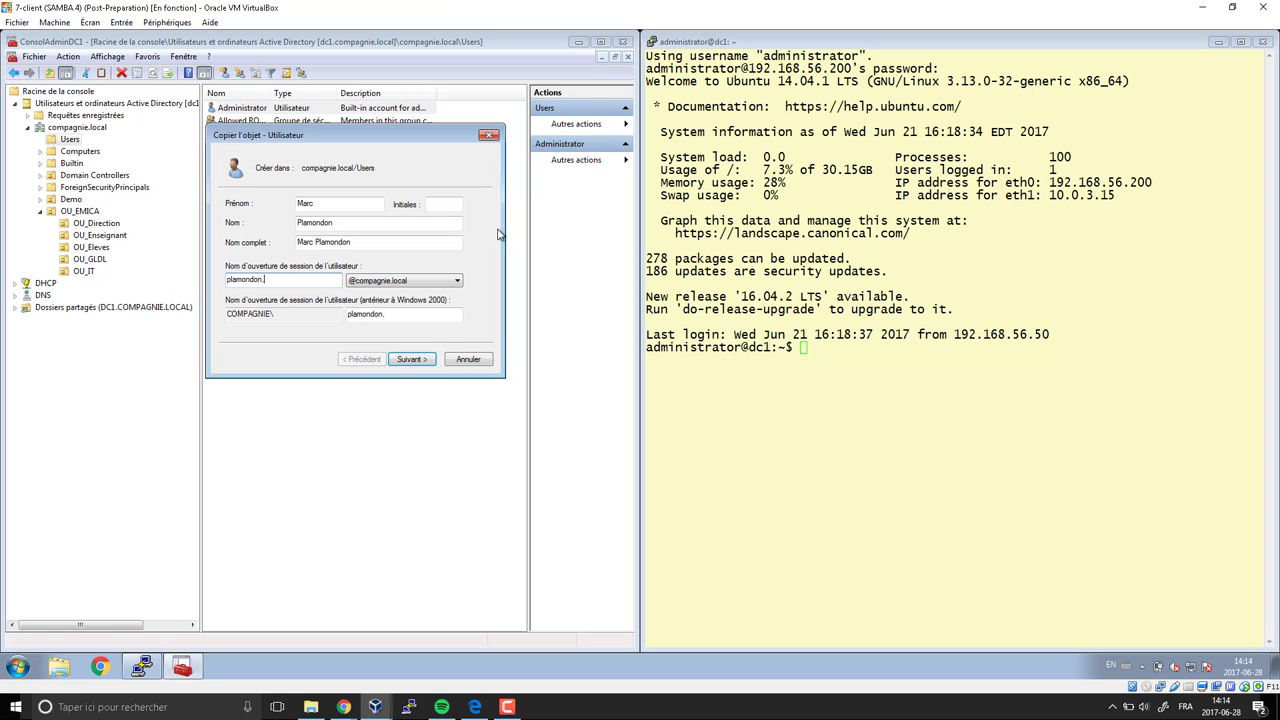
key(Tab)
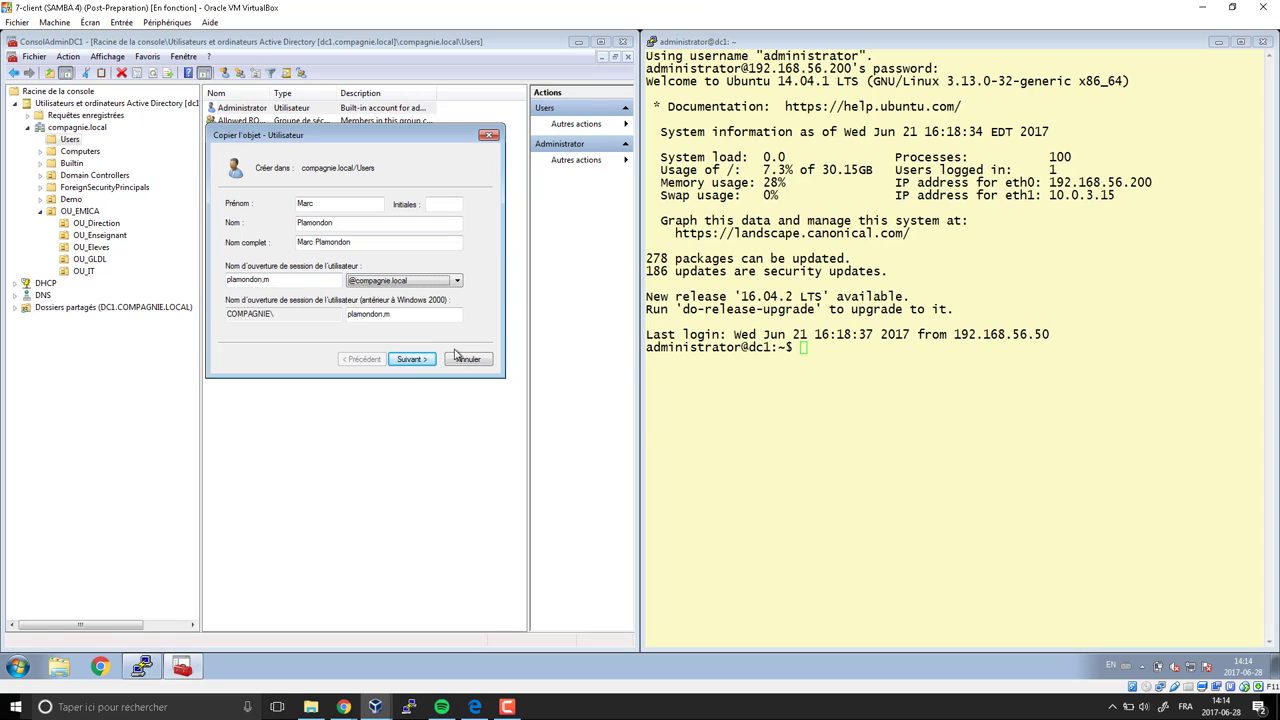
Decline the logon-name character replacement, set the password and finish creating the copy
click(413, 359)
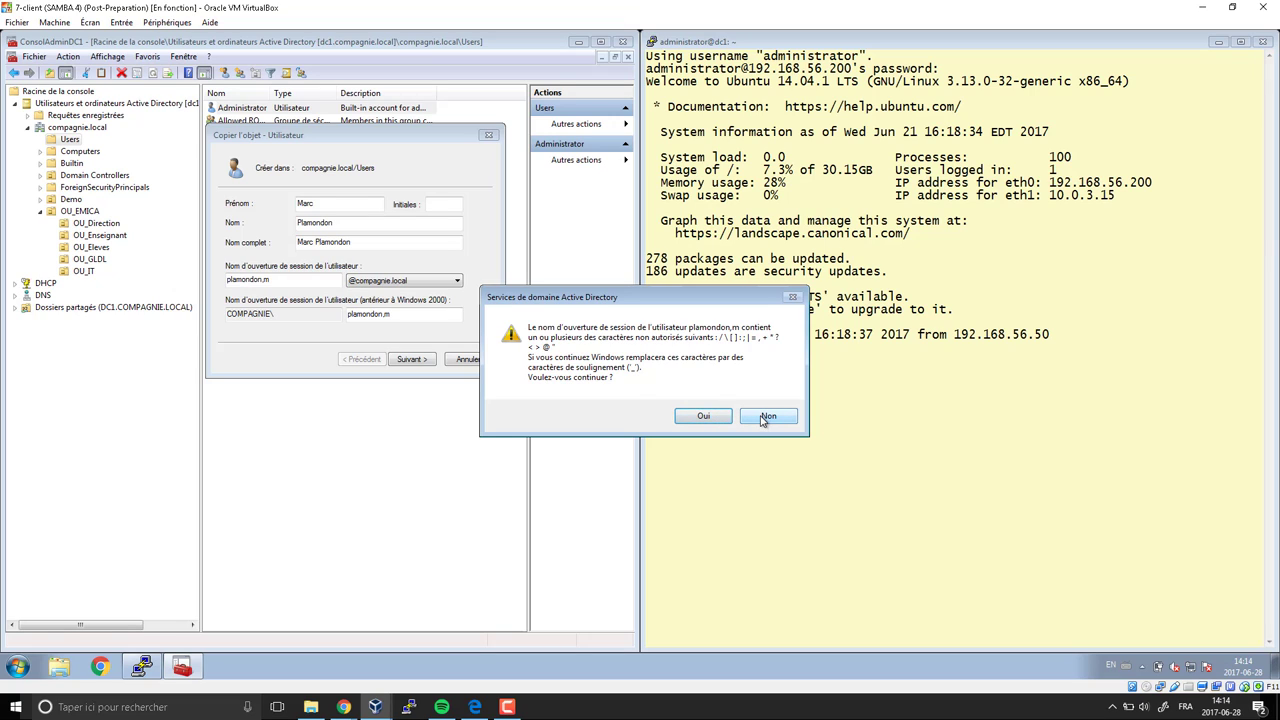
click(766, 418)
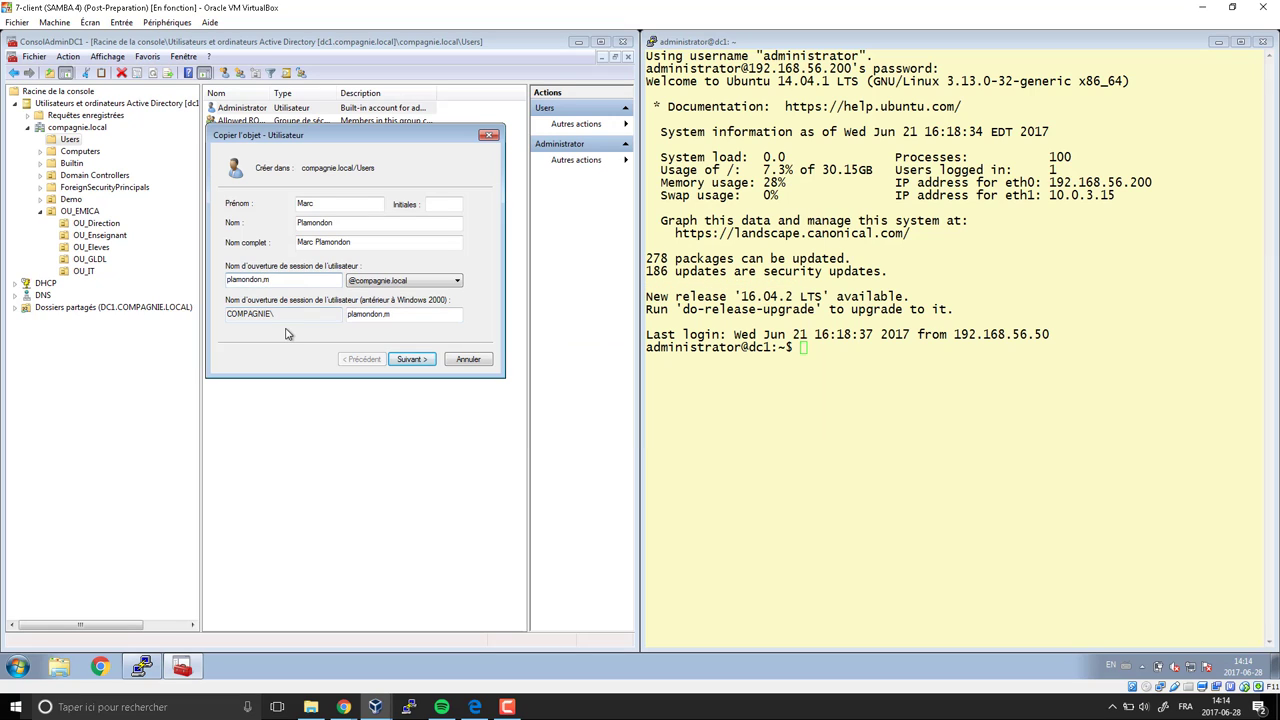
text(.)
key(Return)
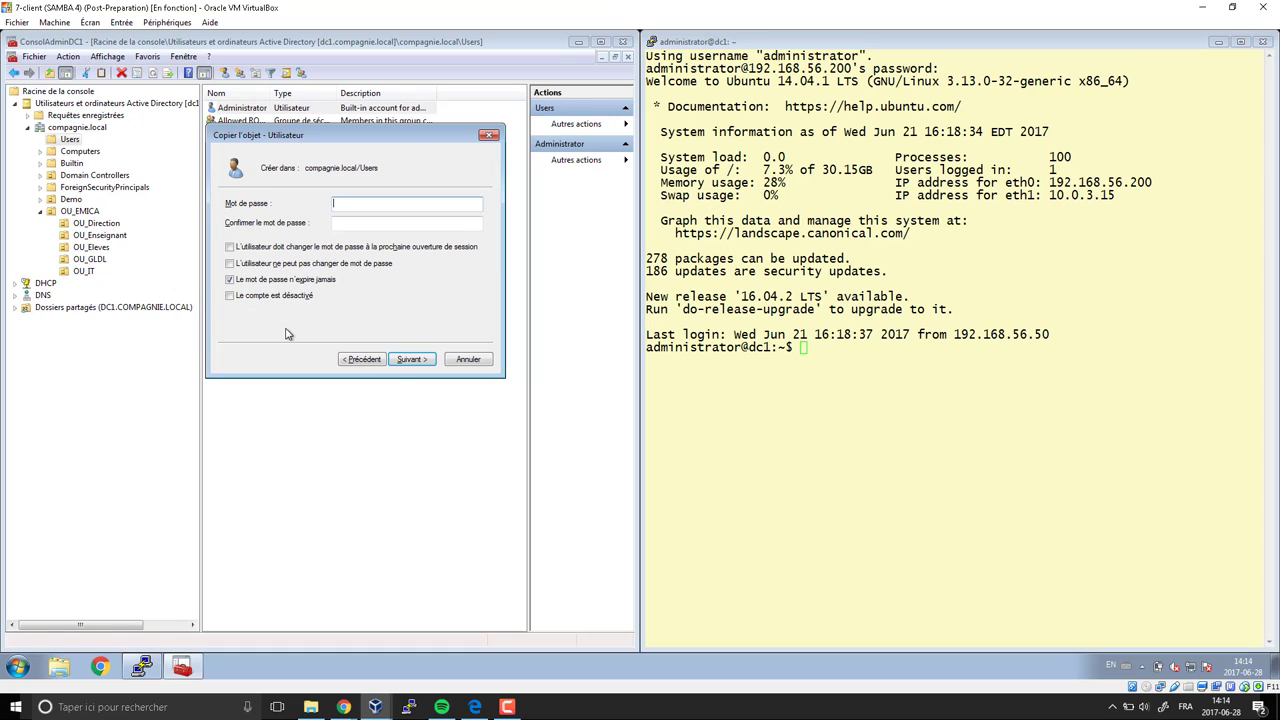
text(••••••••)
key(Tab)
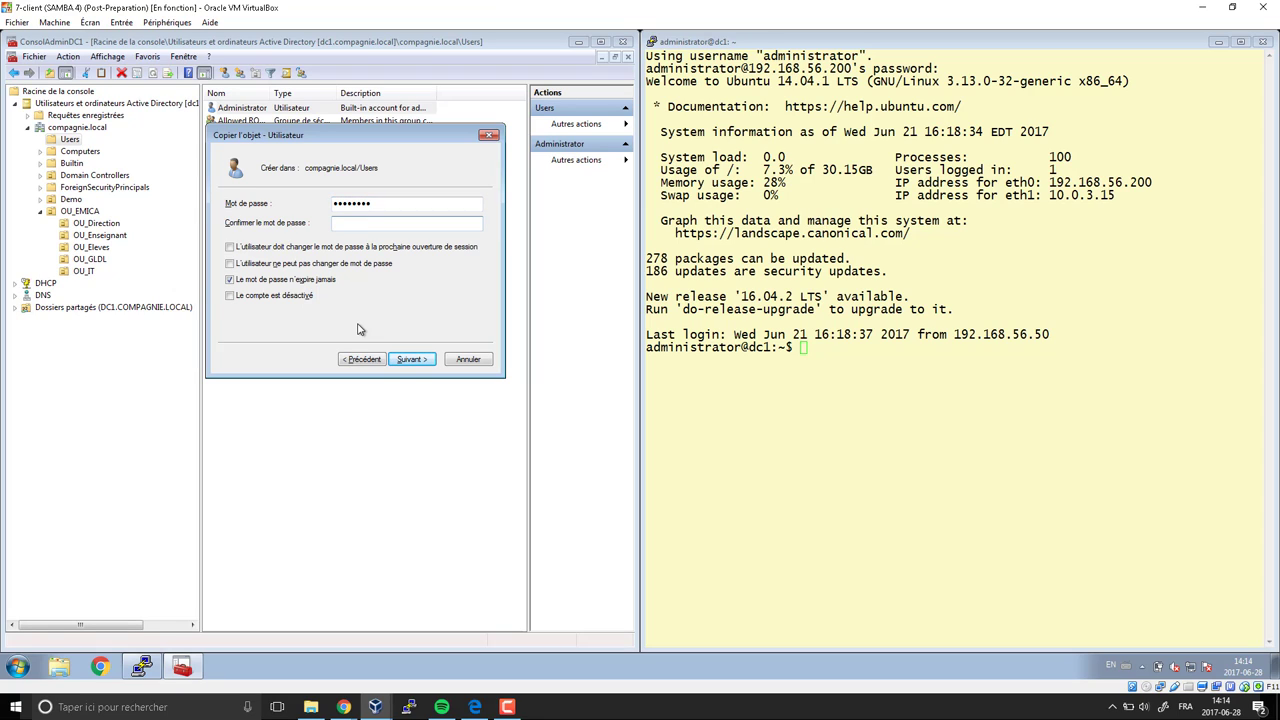
text(••••••••)
click(409, 363)
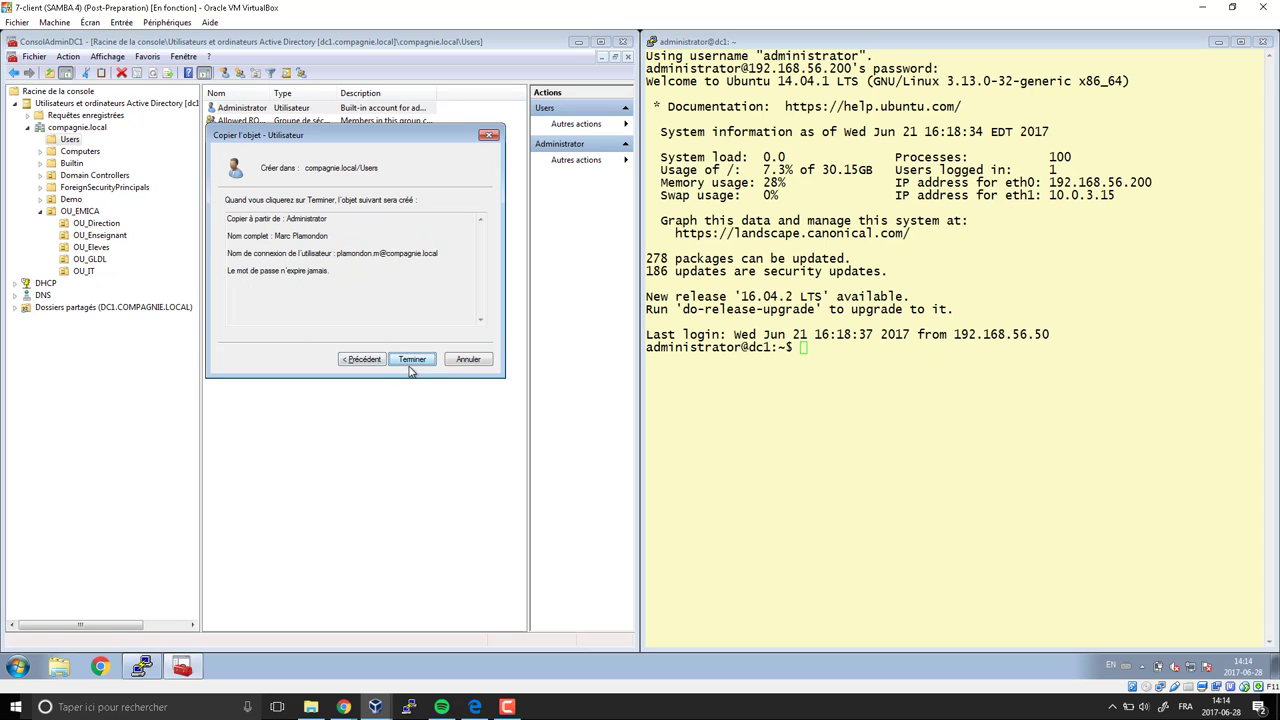
click(428, 363)
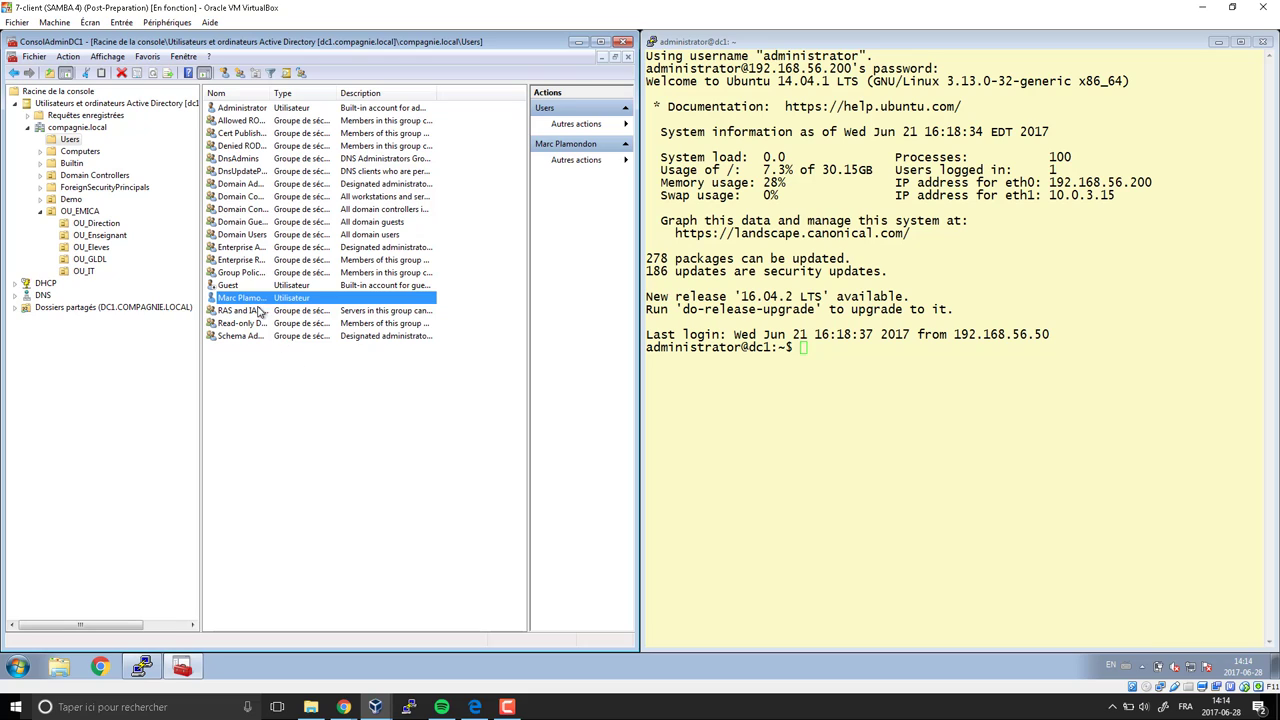
Move the copied admin account from Users into OU_IT, confirming with Oui, and verify it there
drag(257, 303, 93, 283)
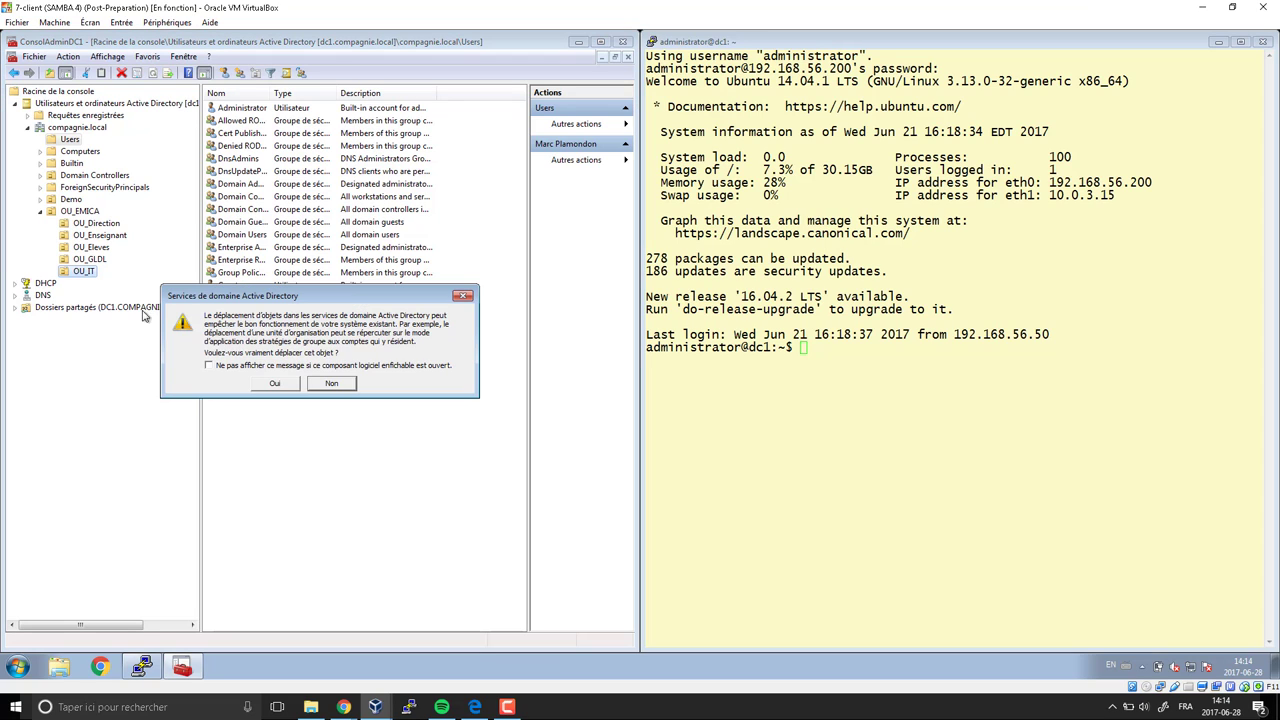
click(274, 385)
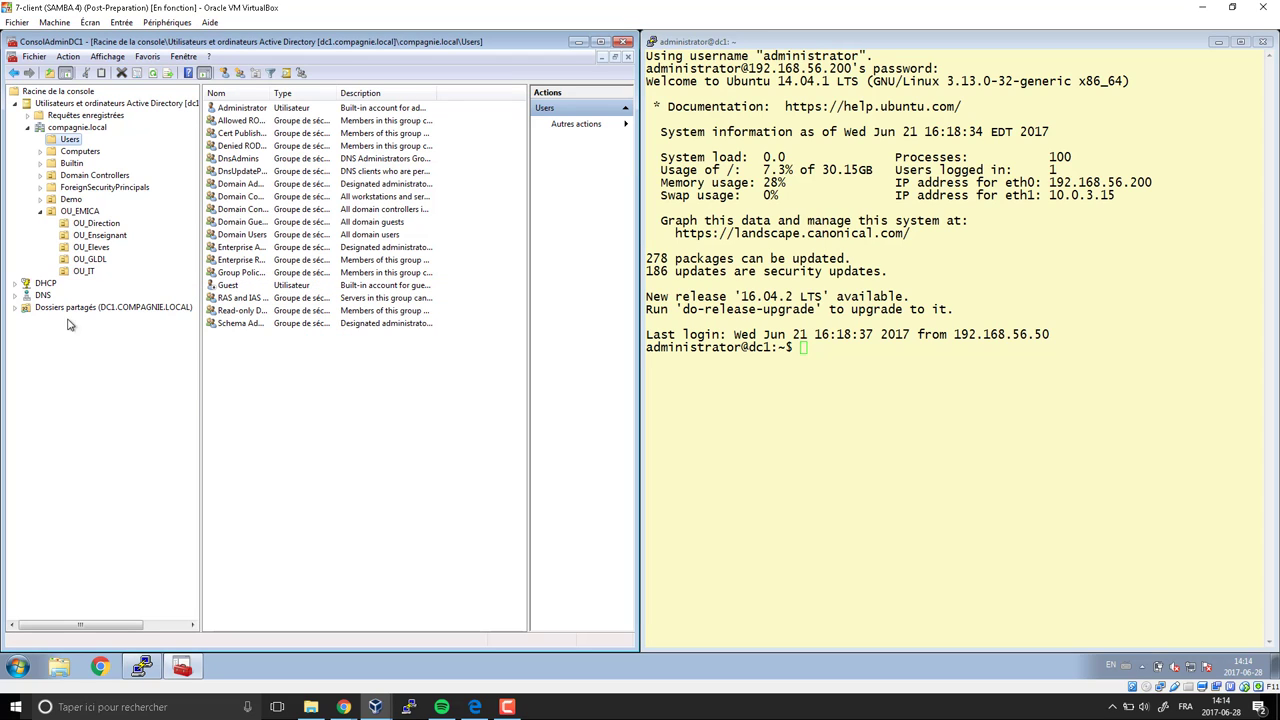
click(87, 273)
click(243, 110)
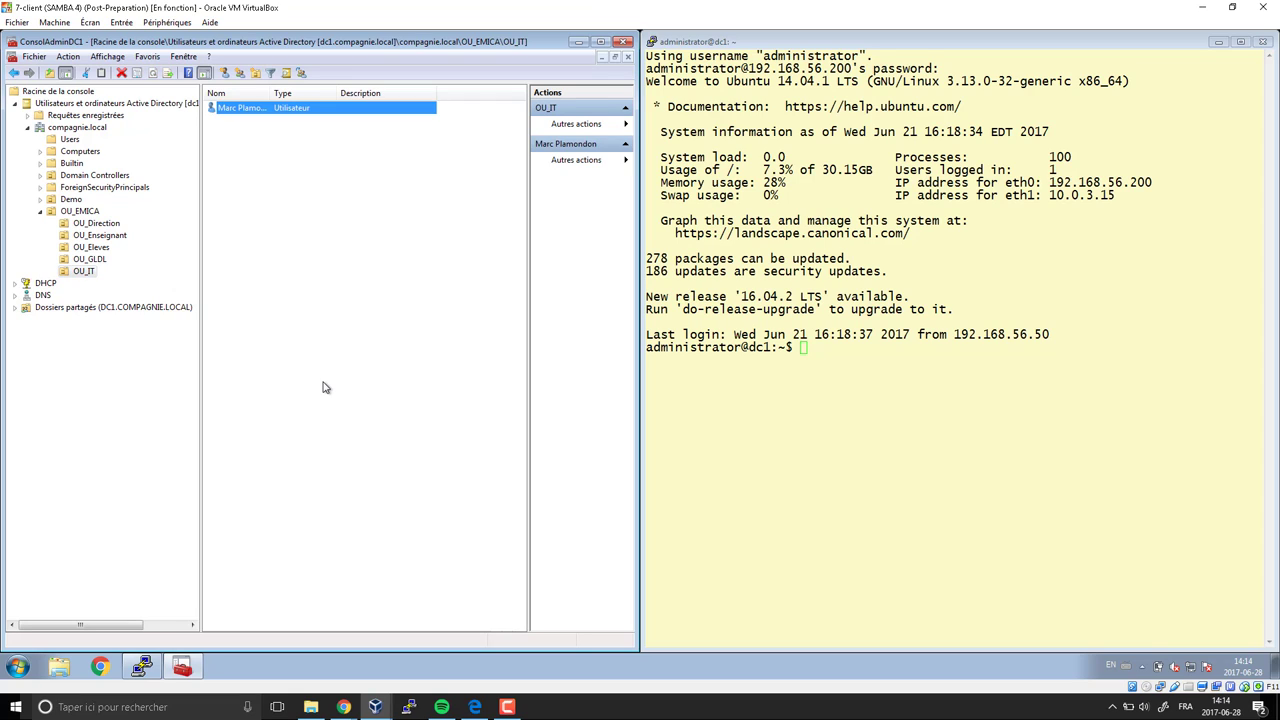
Select the empty OU_GLDL unit and bring up the planning PDF's GL groups-by-role table
click(90, 260)
right_click(241, 133)
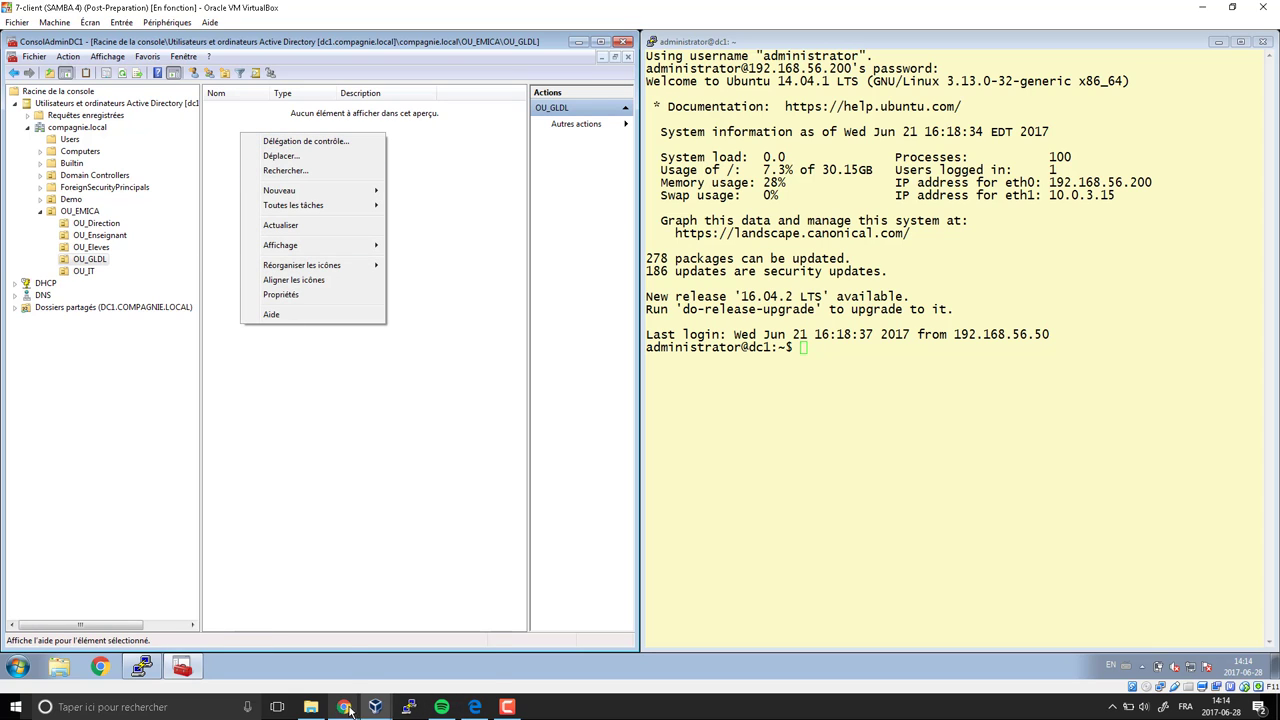
mouse_move(344, 707)
click(379, 670)
scroll(408, 434, down, 7)
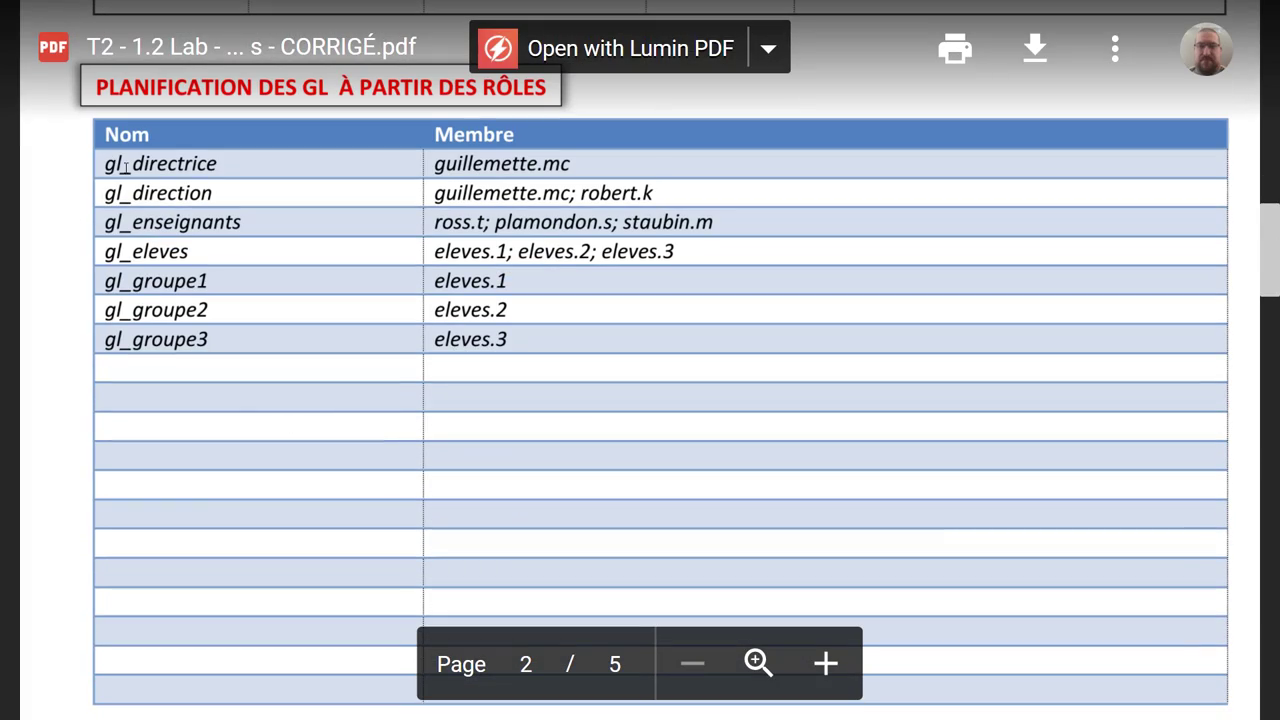
scroll(281, 461, down, 20)
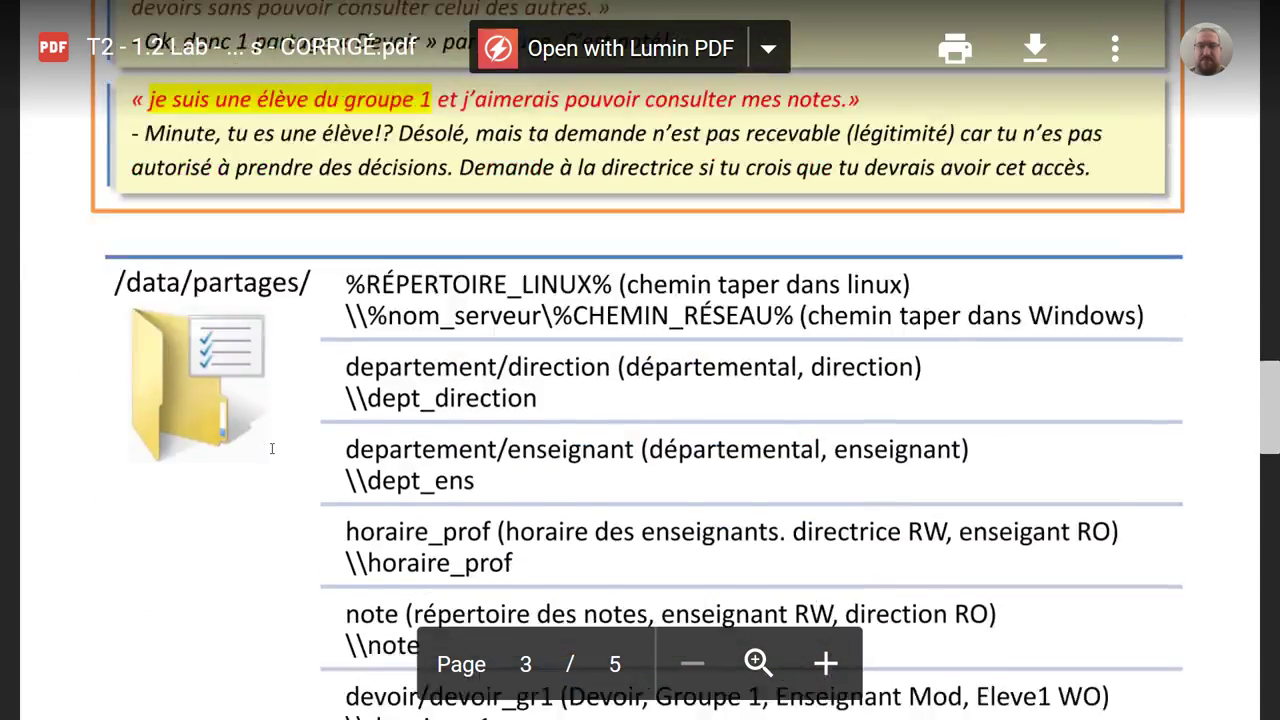
scroll(262, 443, down, 6)
scroll(277, 434, up, 2)
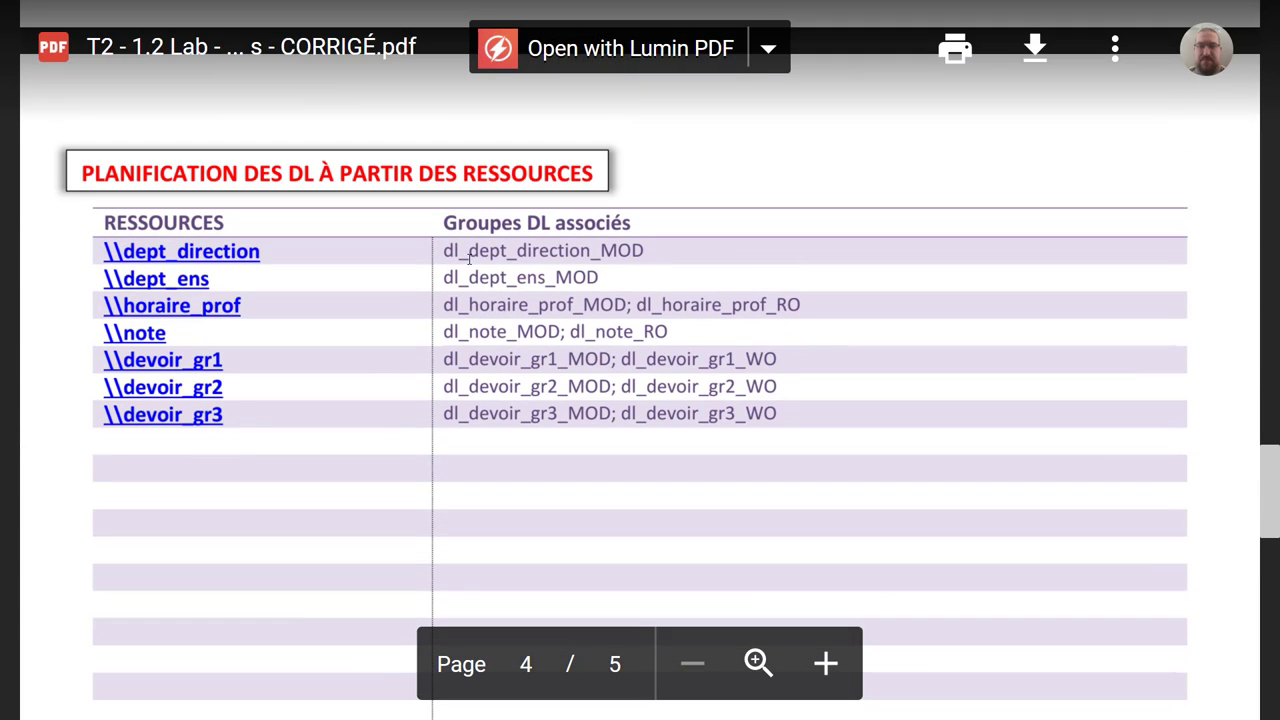
scroll(417, 432, down, 12)
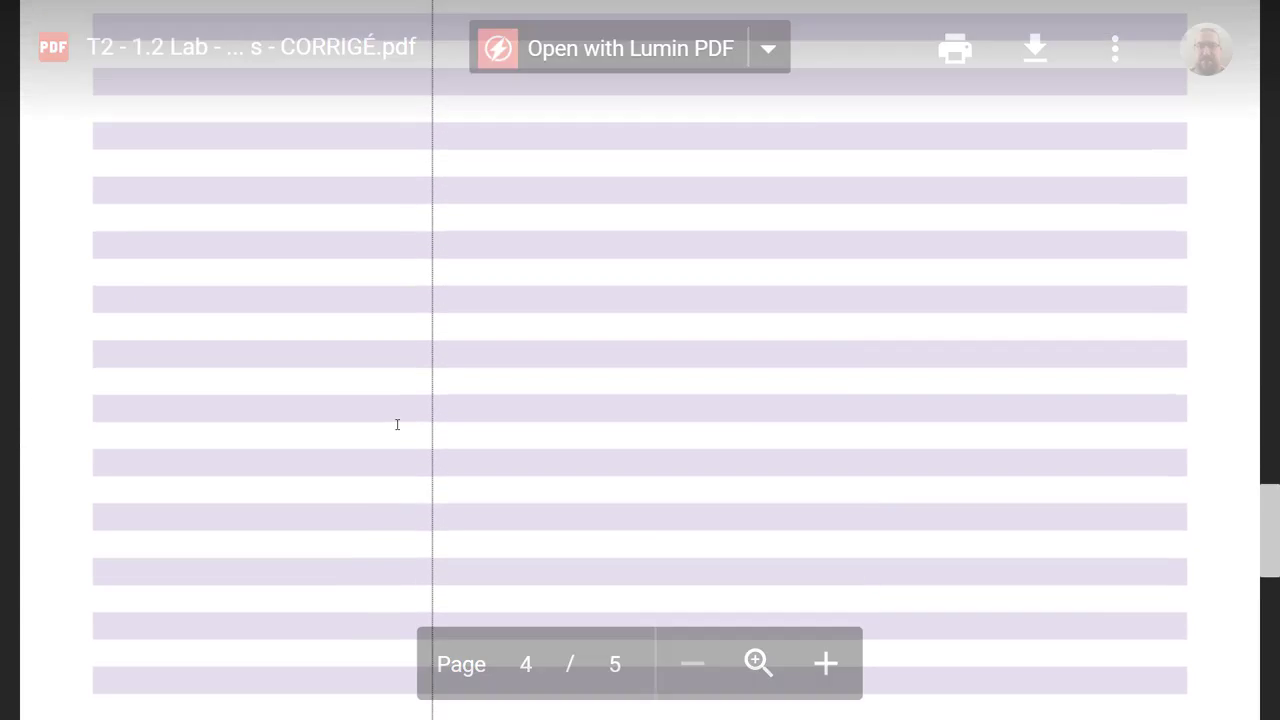
scroll(388, 418, down, 3)
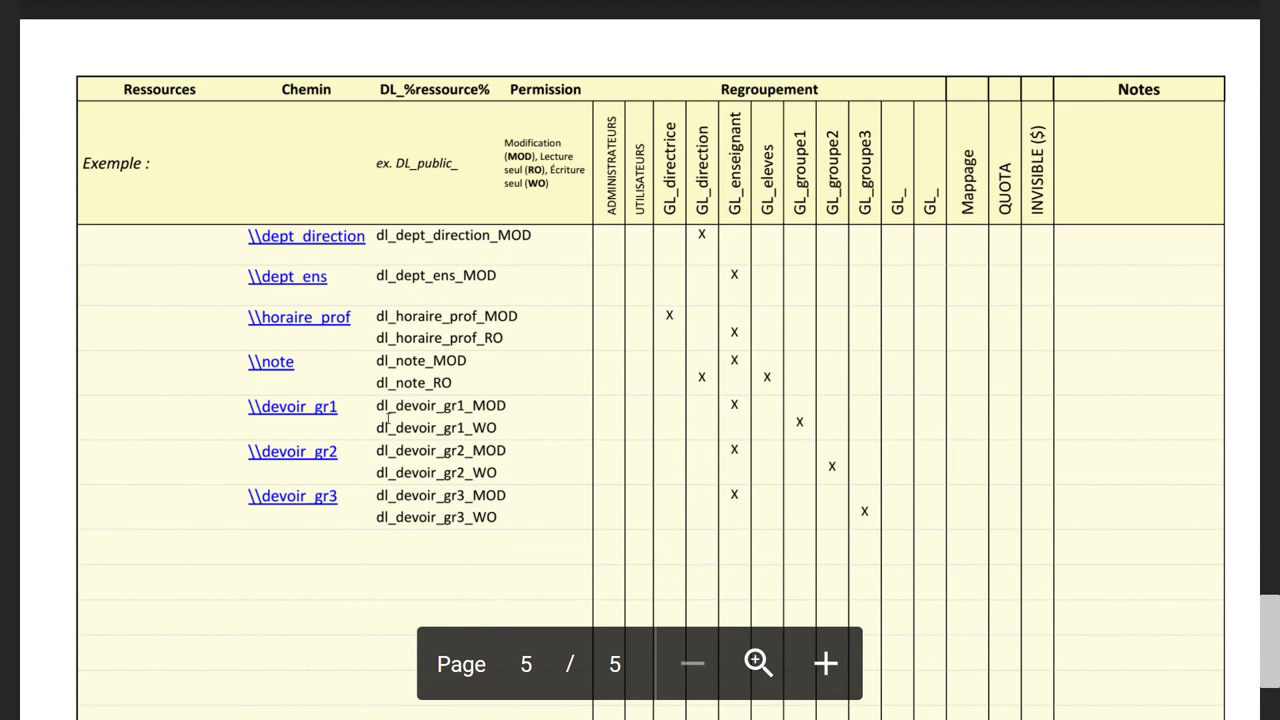